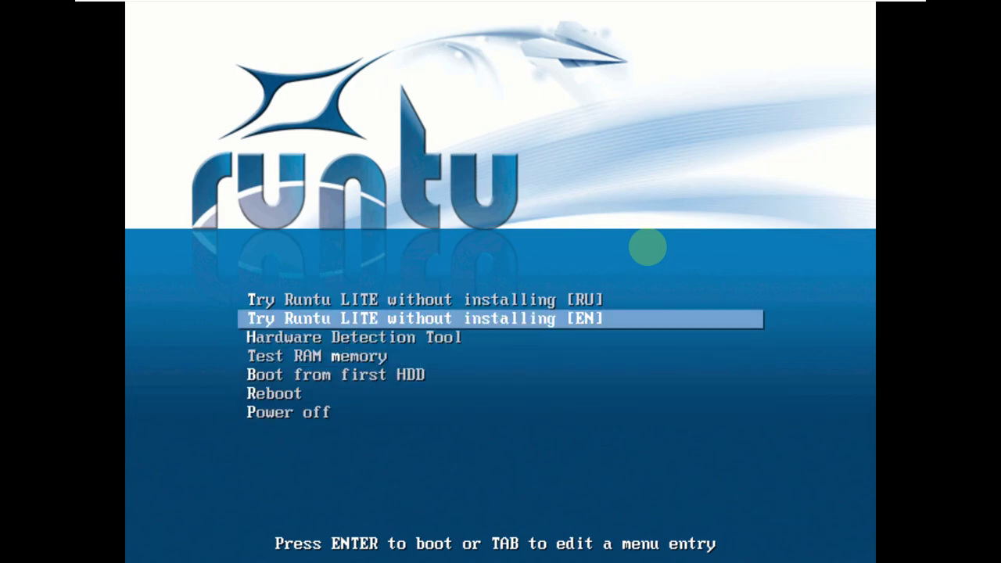
# Boot the English live session of Runtu LITE without installing it.
pyautogui.press('Return')
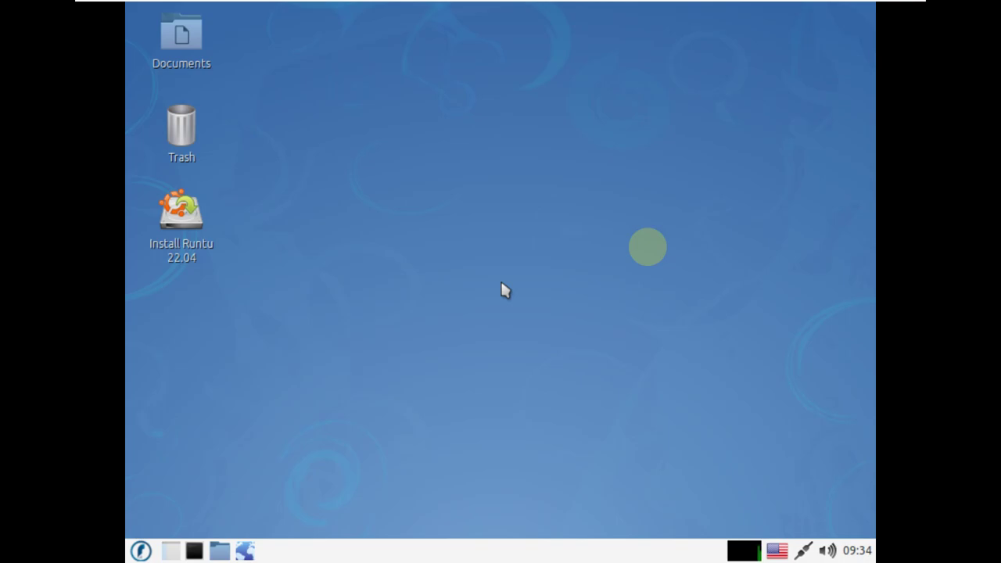
pyautogui.rightClick(486, 160)
pyautogui.click(391, 290)
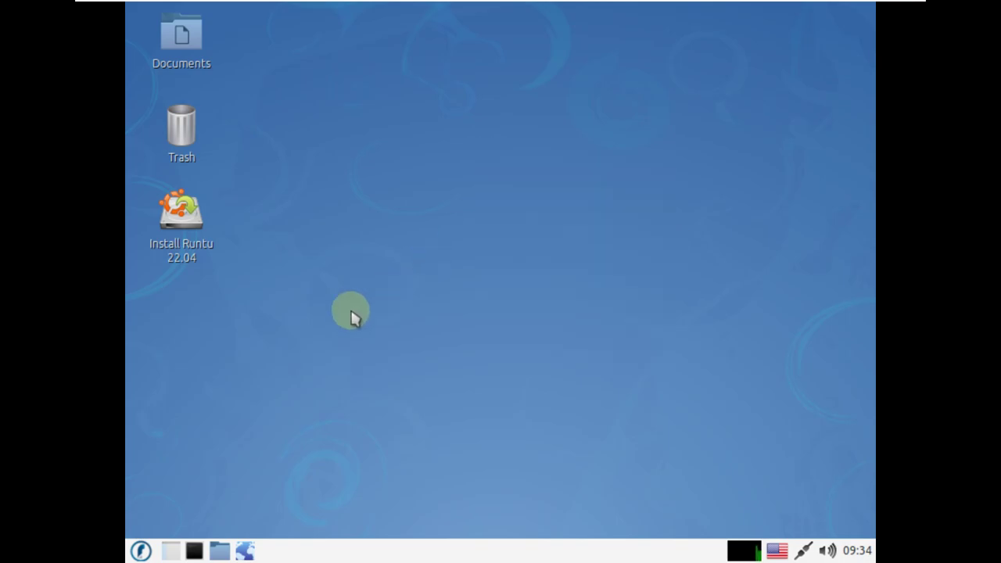
# Set the display resolution to 1360x768 in the monitor settings, then apply and keep the change.
pyautogui.click(140, 551)
pyautogui.moveTo(189, 475)
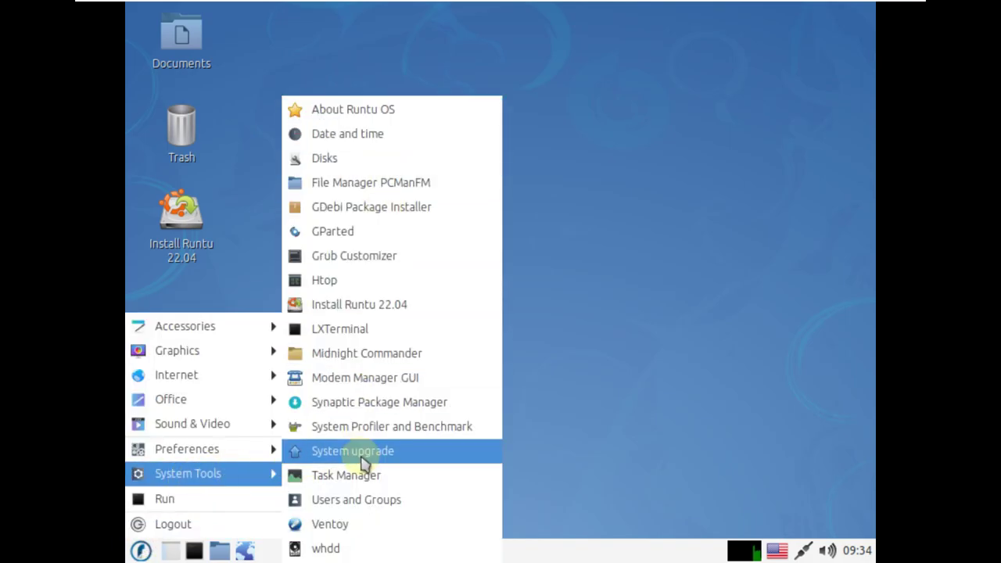
pyautogui.moveTo(264, 463)
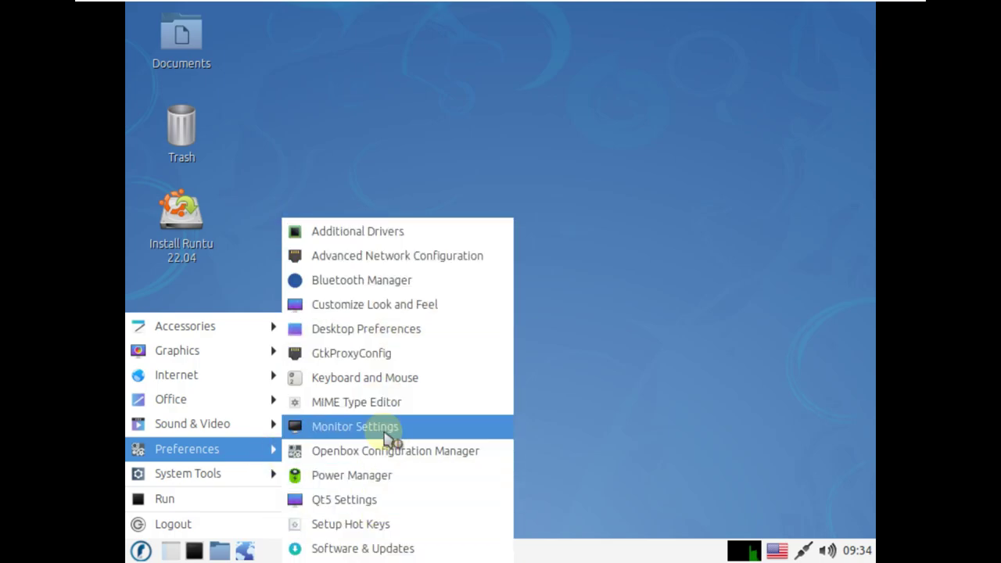
pyautogui.click(383, 429)
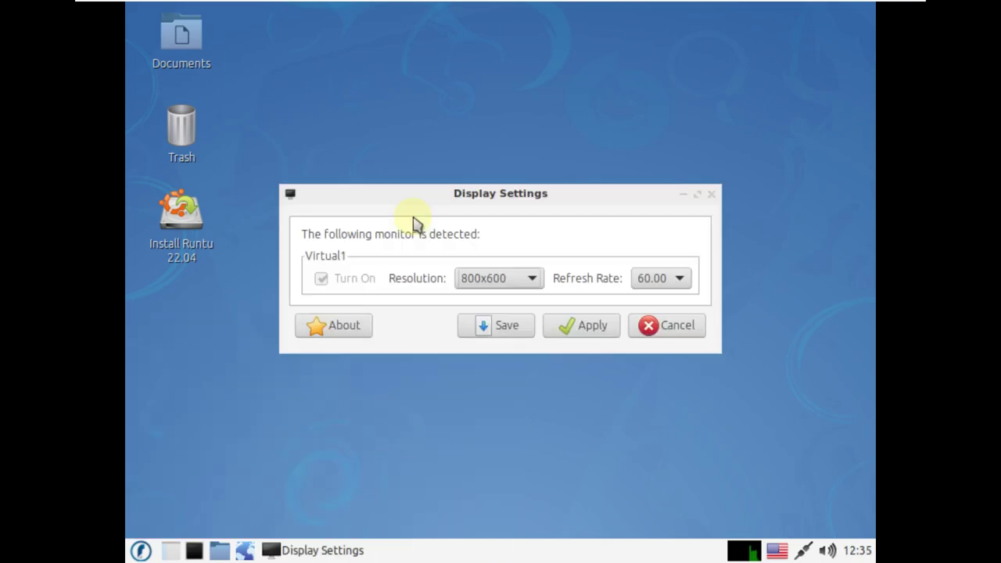
pyautogui.click(500, 278)
pyautogui.scroll(-1, 508, 400)
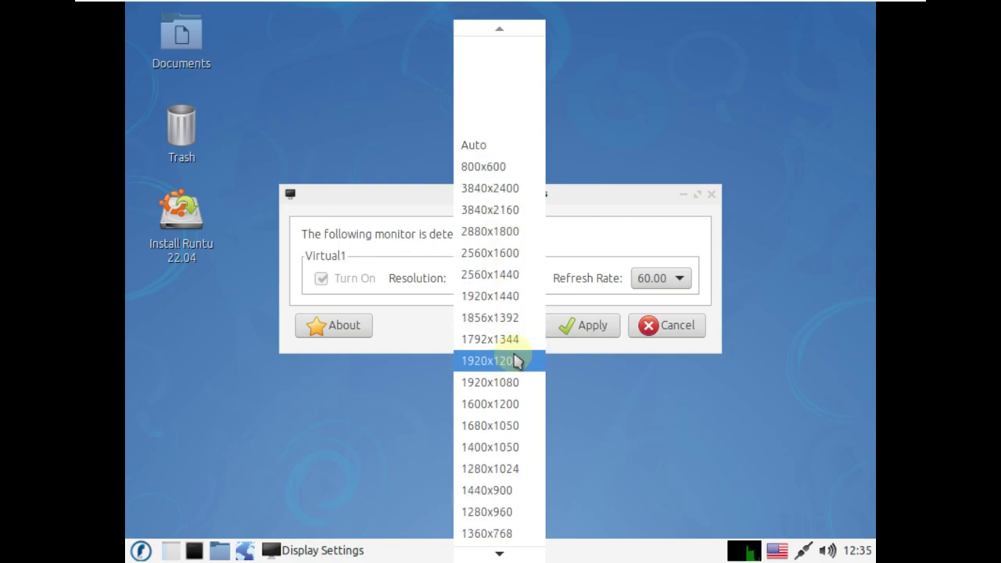
pyautogui.click(491, 533)
pyautogui.click(572, 327)
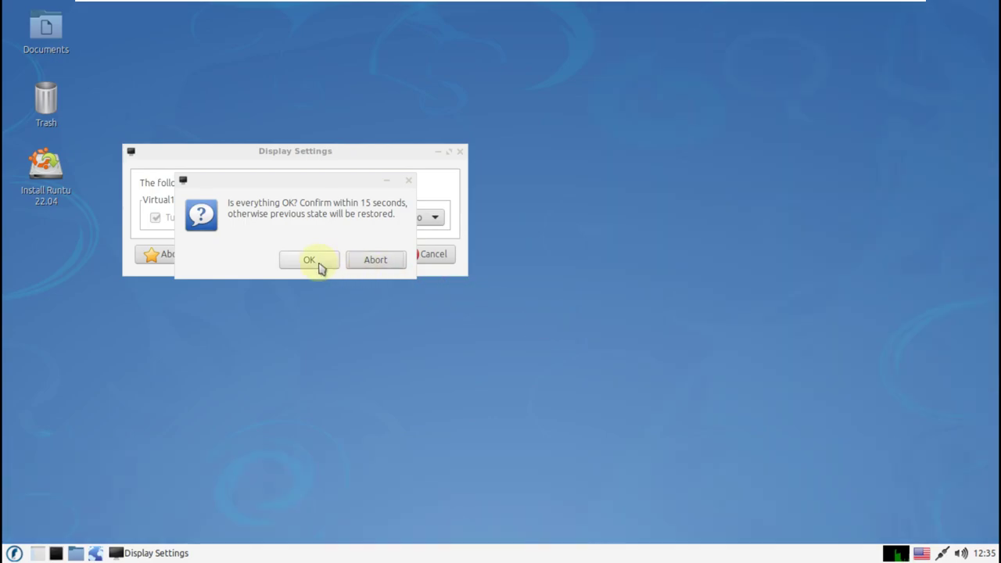
pyautogui.click(314, 262)
# View the version information of the display settings tool, then close Display Settings.
pyautogui.moveTo(345, 155); pyautogui.dragTo(544, 141)
pyautogui.click(371, 242)
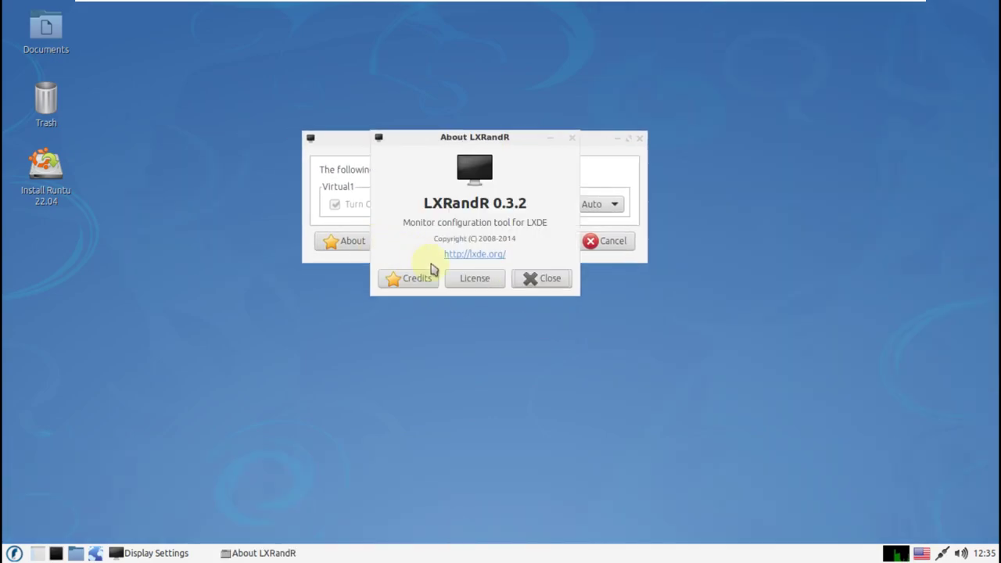
pyautogui.click(547, 278)
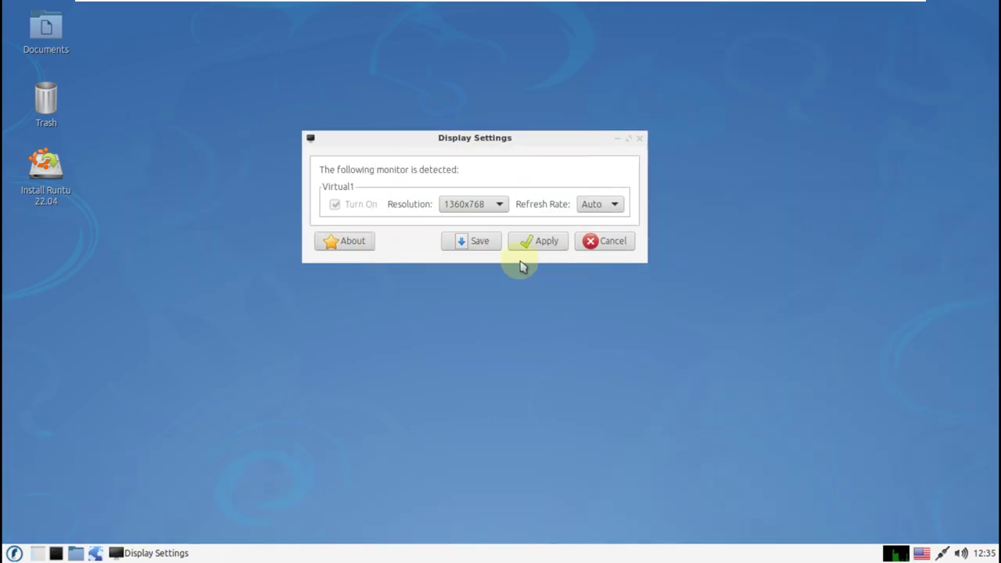
pyautogui.click(639, 138)
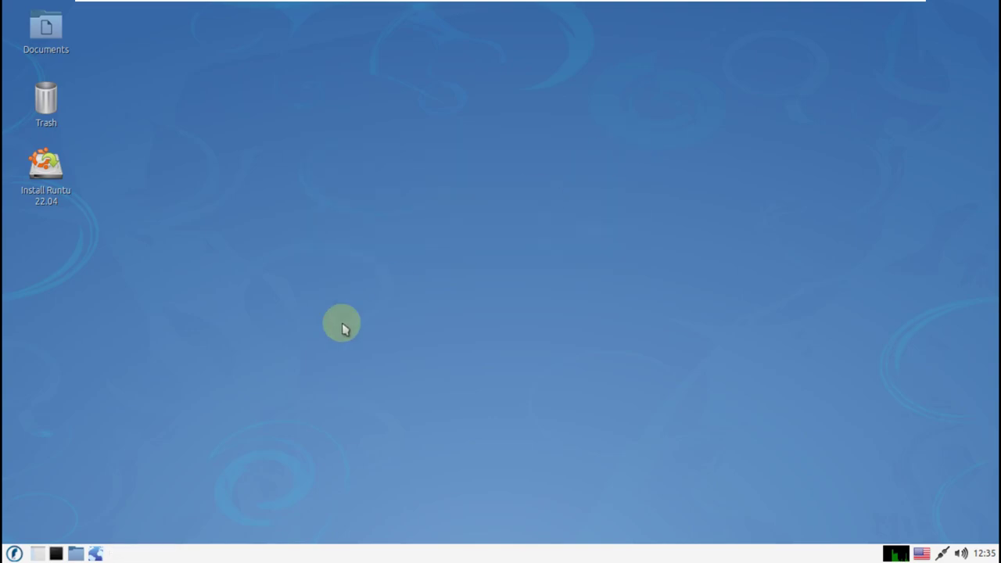
# Open Task Manager in a maximized window and examine the running processes with their CPU and memory usage.
pyautogui.click(14, 553)
pyautogui.click(50, 496)
pyautogui.click(156, 494)
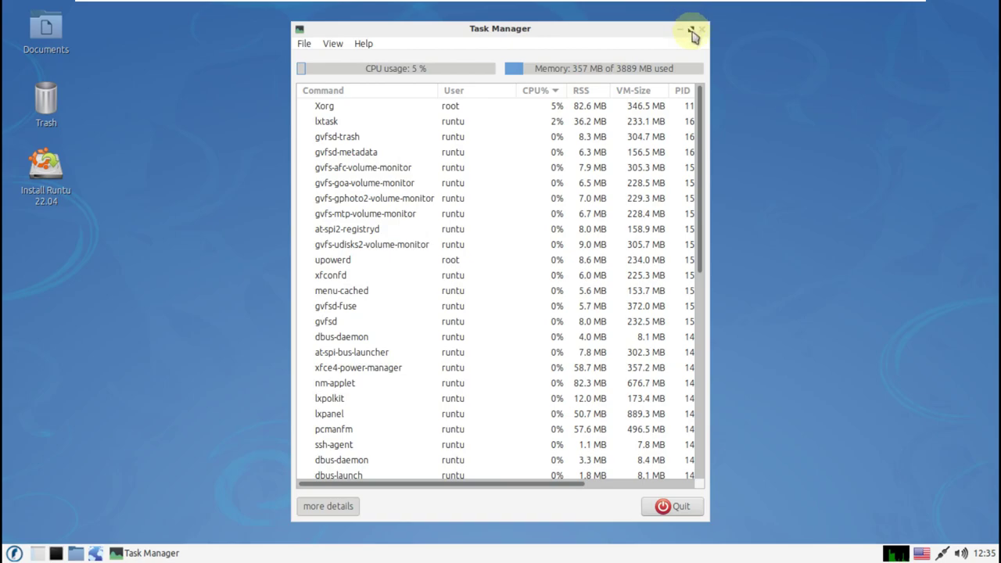
pyautogui.click(691, 30)
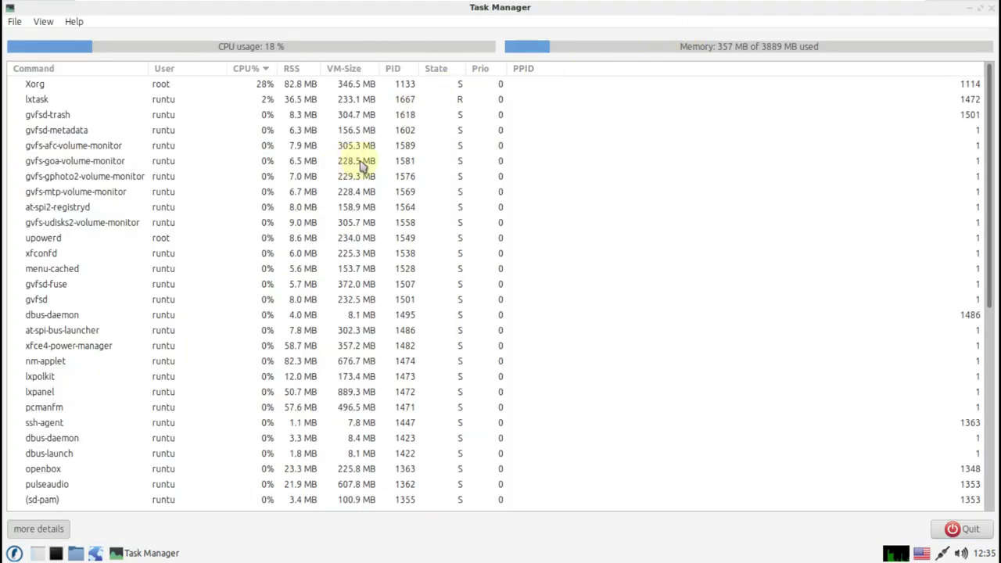
pyautogui.scroll(-8, 521, 212)
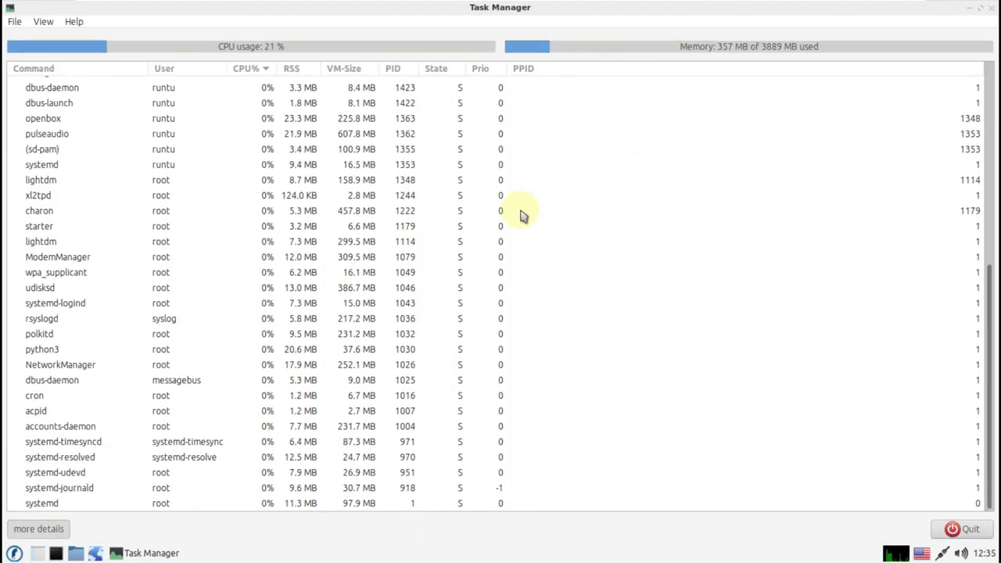
pyautogui.scroll(5, 521, 214)
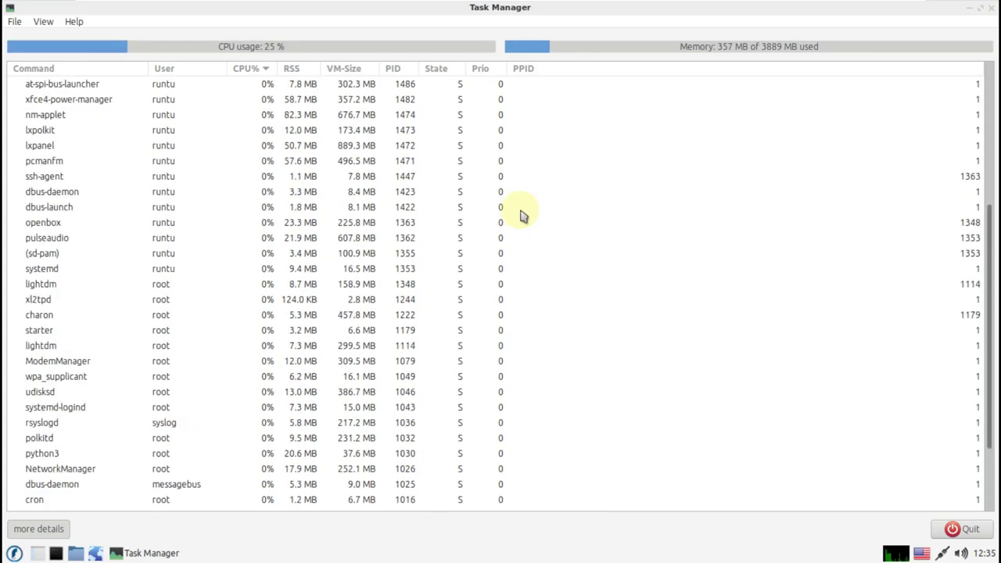
pyautogui.scroll(3, 556, 216)
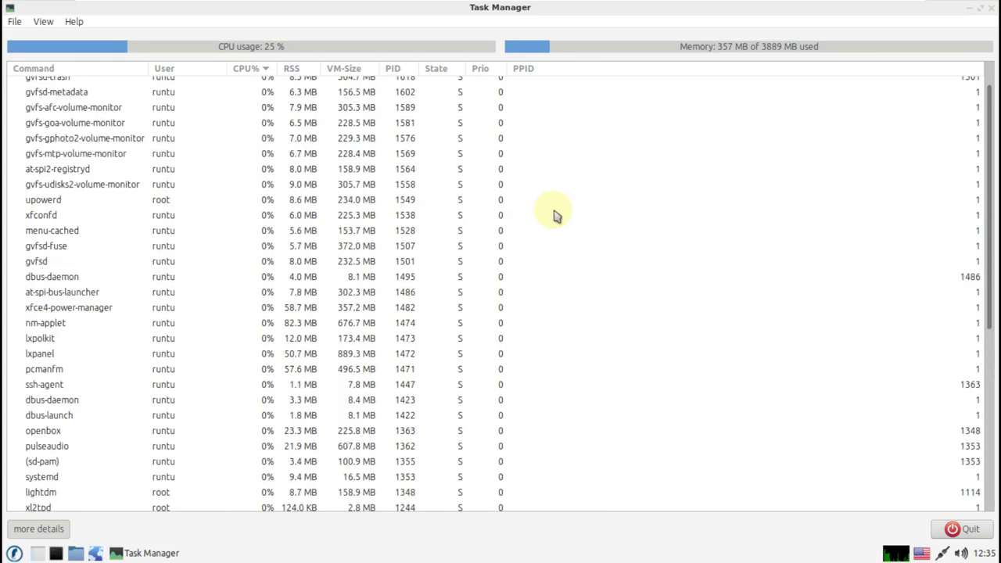
pyautogui.scroll(-8, 555, 216)
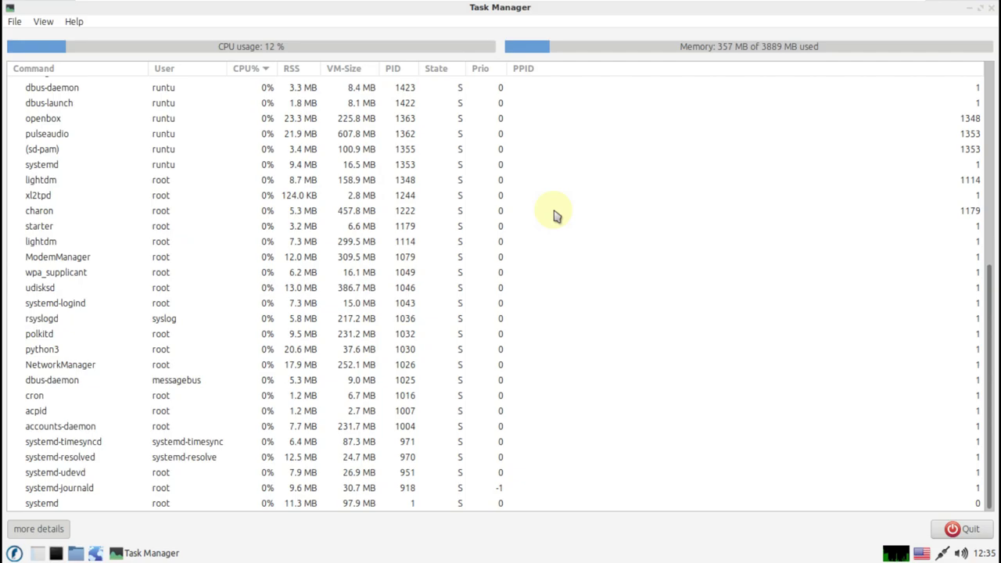
pyautogui.scroll(5, 555, 215)
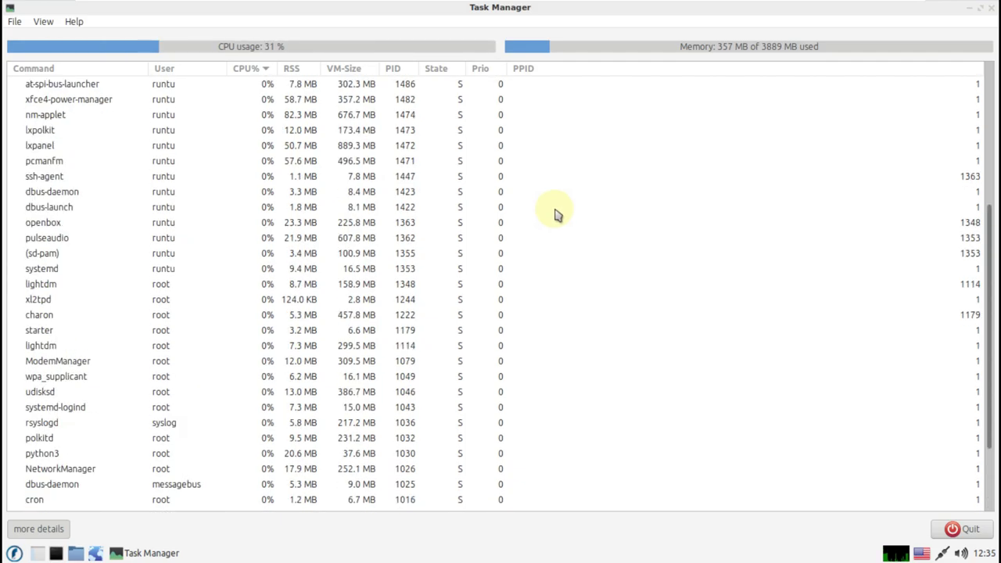
pyautogui.scroll(3, 556, 216)
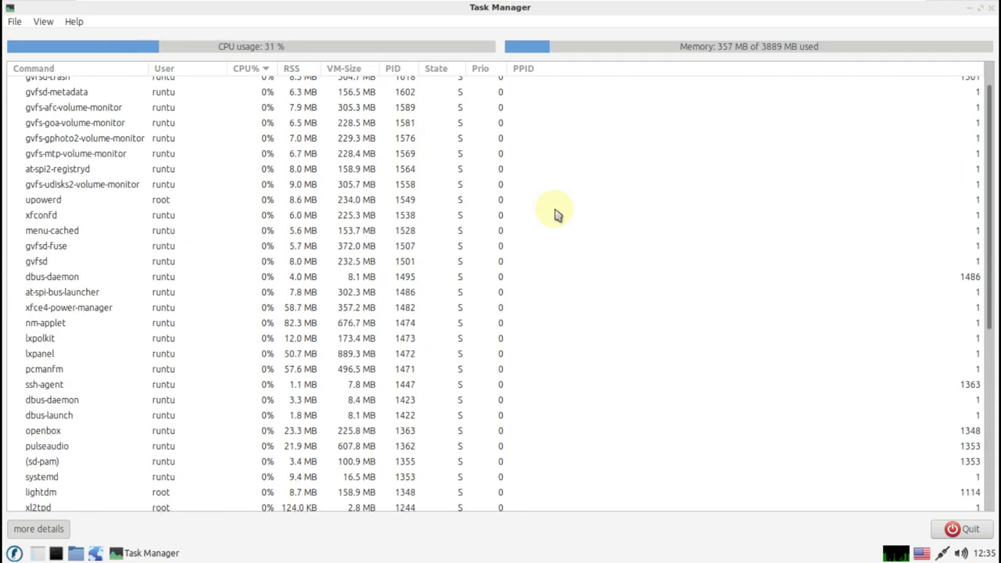
# View Task Manager's version information, then quit Task Manager.
pyautogui.click(73, 21)
pyautogui.click(86, 36)
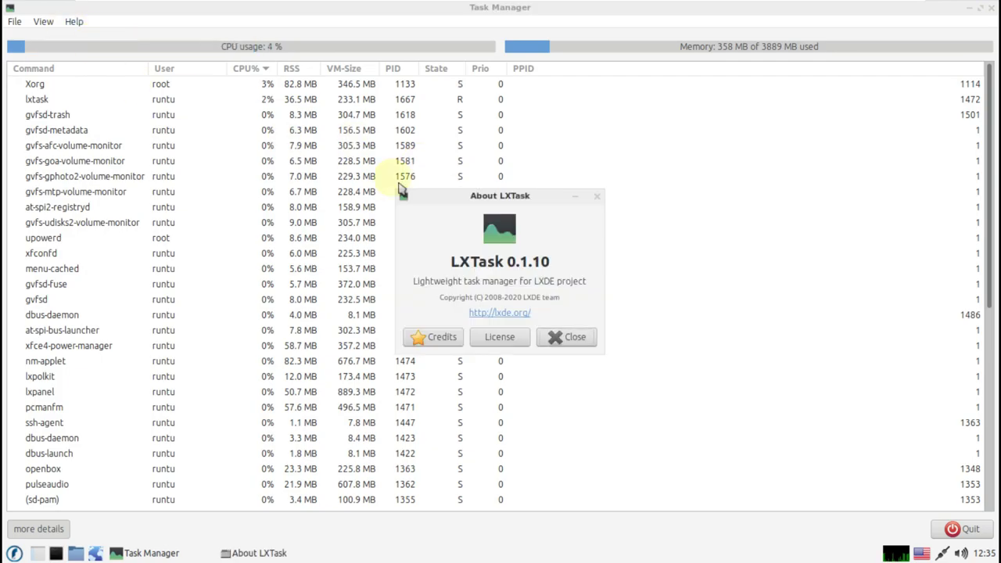
pyautogui.click(566, 336)
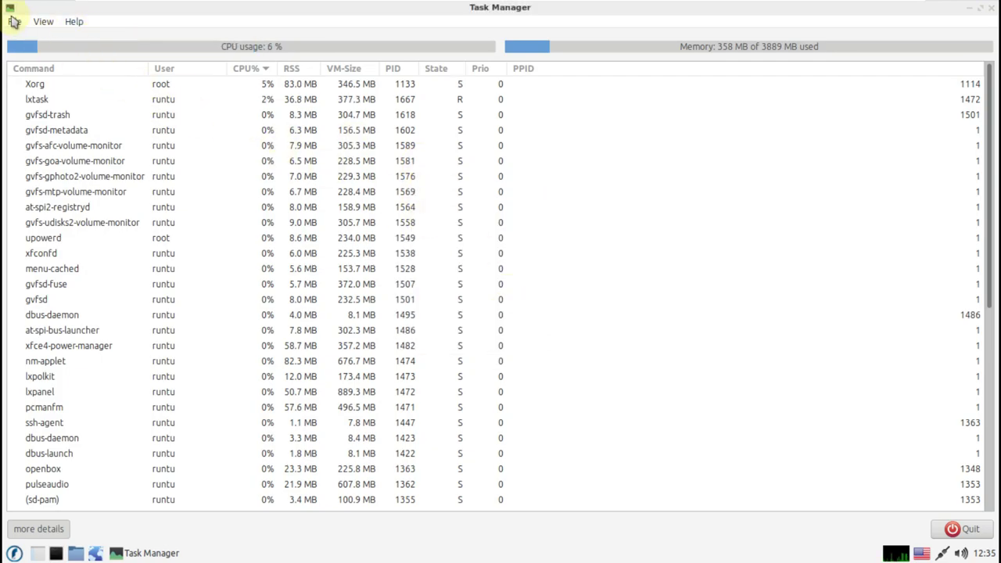
pyautogui.click(14, 21)
pyautogui.moveTo(84, 25)
pyautogui.moveTo(14, 21)
pyautogui.click(23, 38)
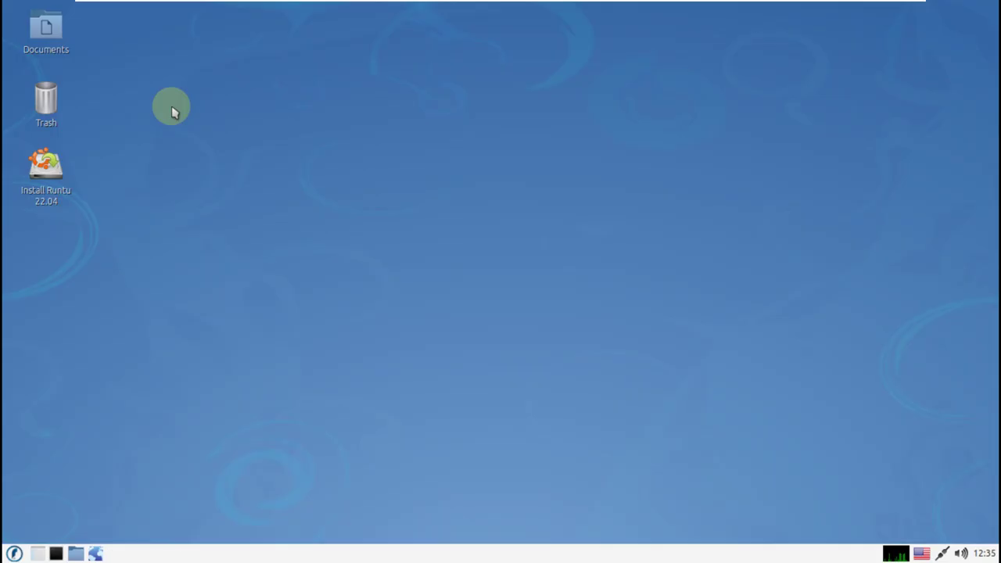
# Open Htop in a maximized window and examine its process list and memory usage.
pyautogui.click(14, 553)
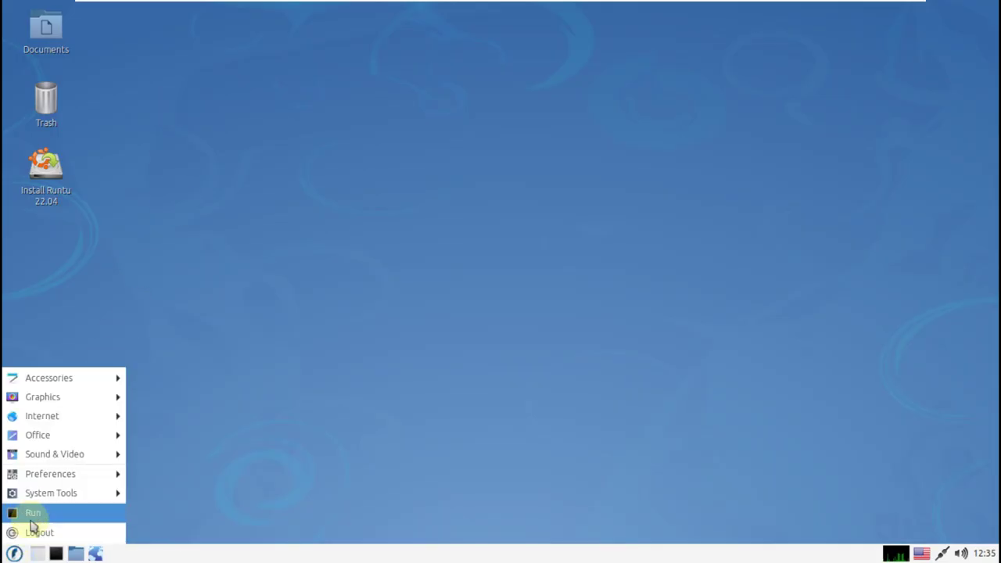
pyautogui.moveTo(50, 500)
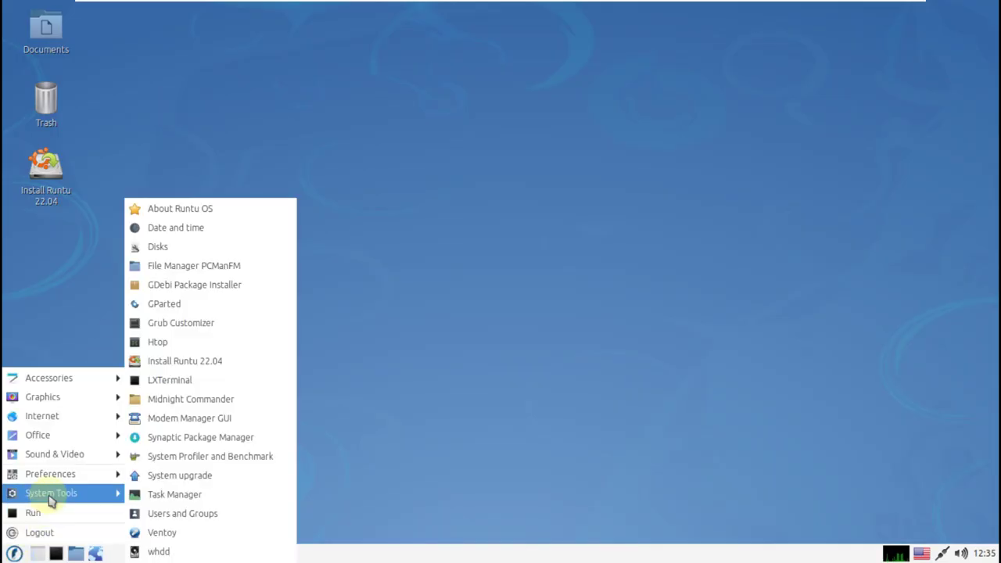
pyautogui.click(215, 342)
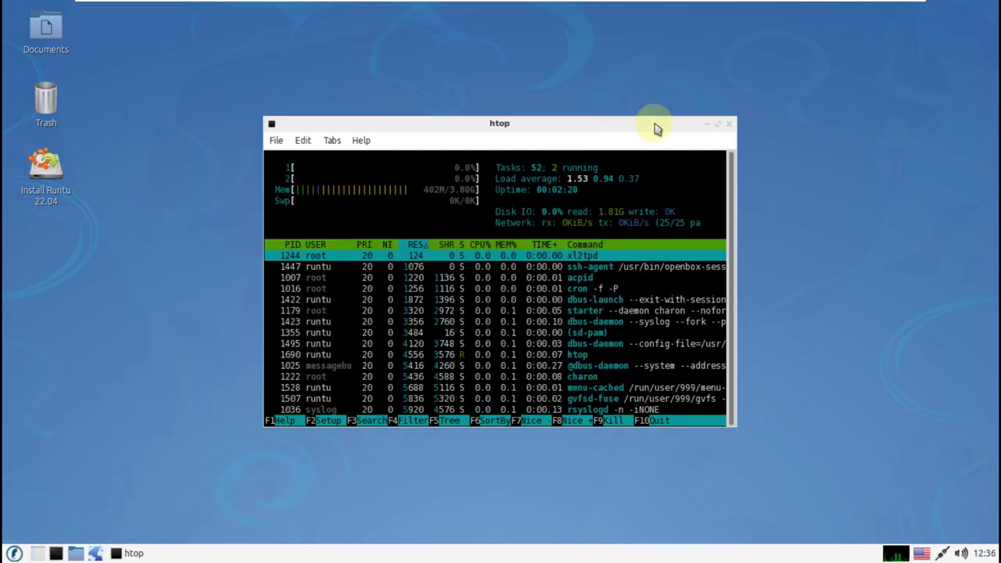
pyautogui.click(717, 124)
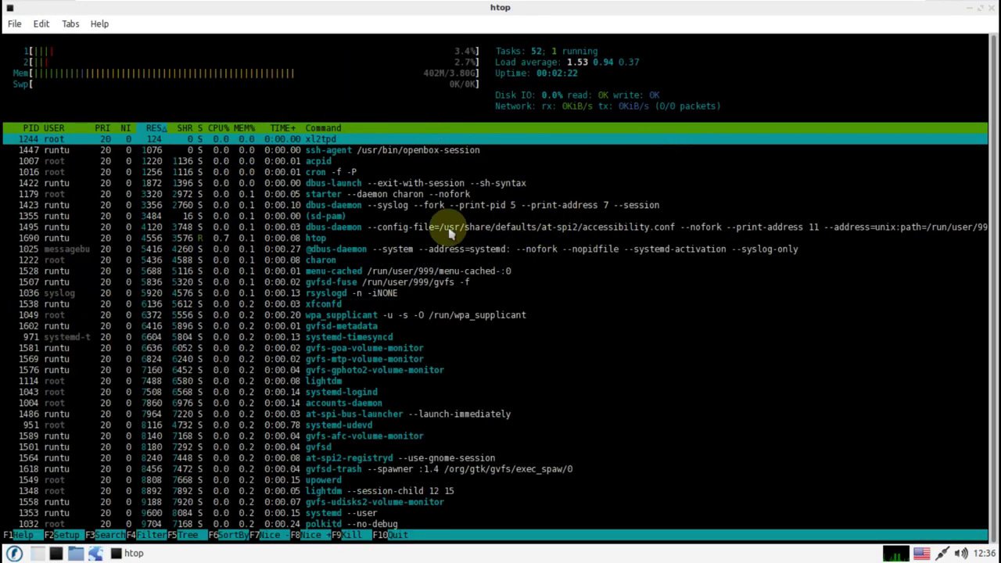
pyautogui.scroll(-5, 293, 273)
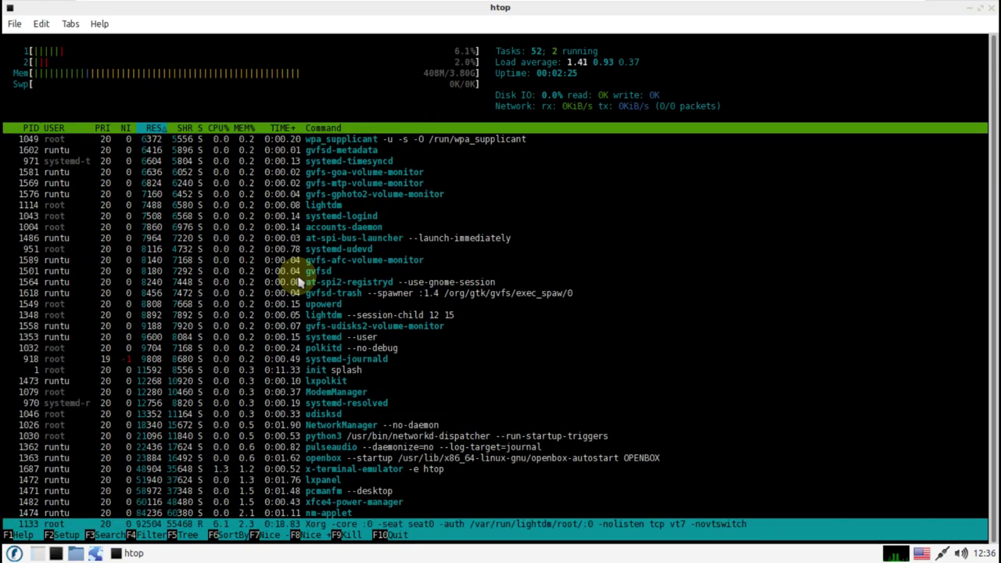
pyautogui.scroll(5, 298, 282)
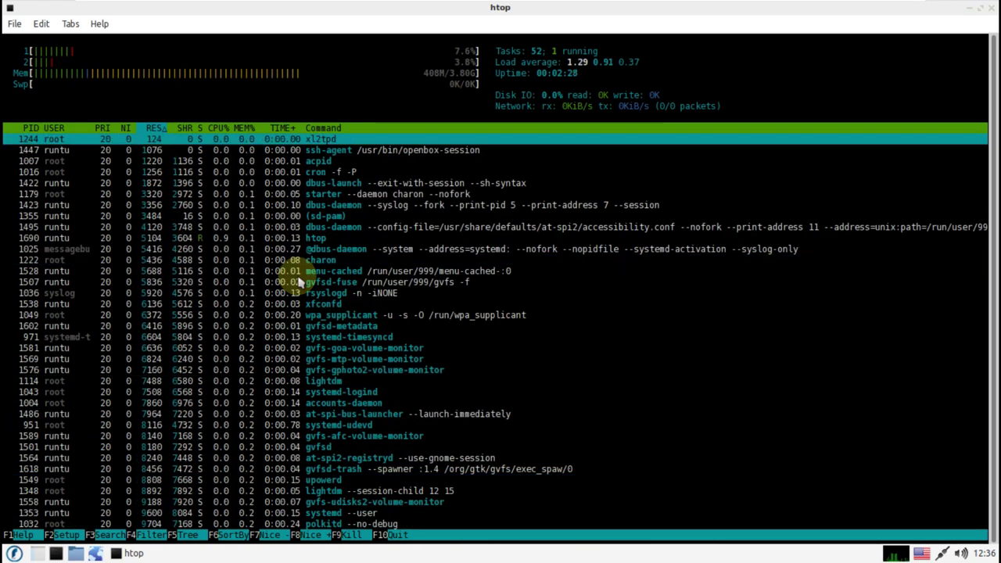
pyautogui.scroll(-5, 297, 282)
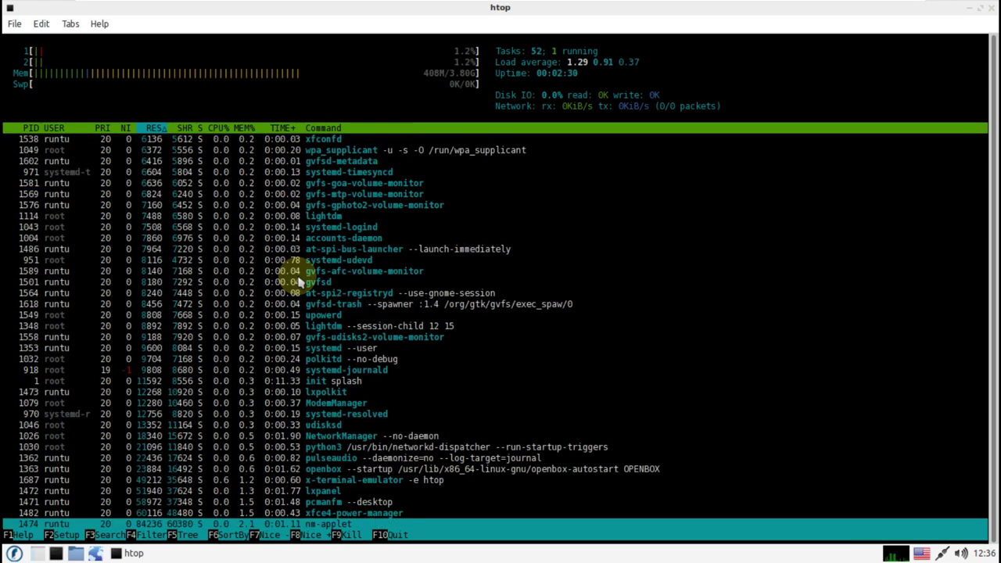
pyautogui.scroll(5, 297, 281)
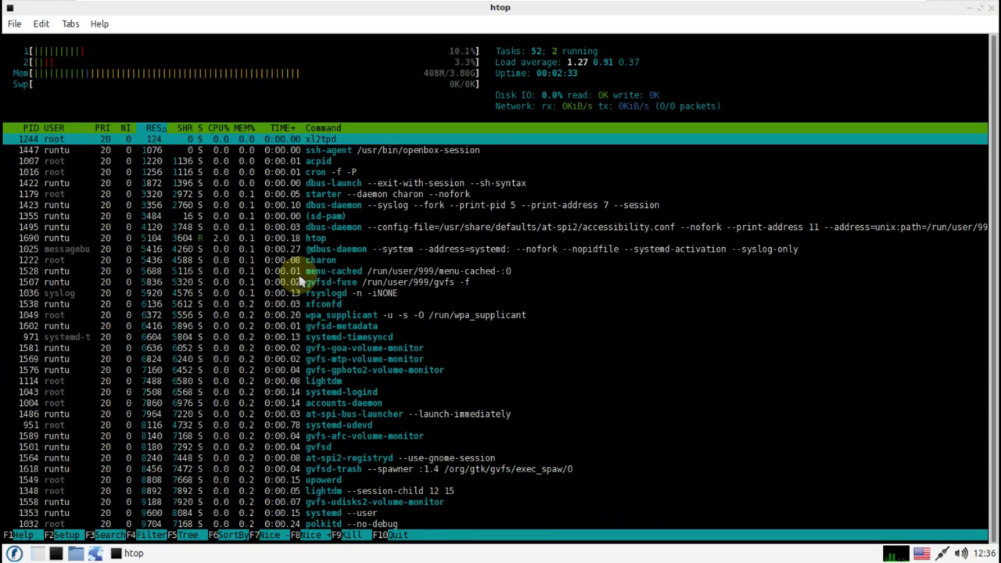
# Switch htop to the tree view and examine the process hierarchy.
pyautogui.press('F5')
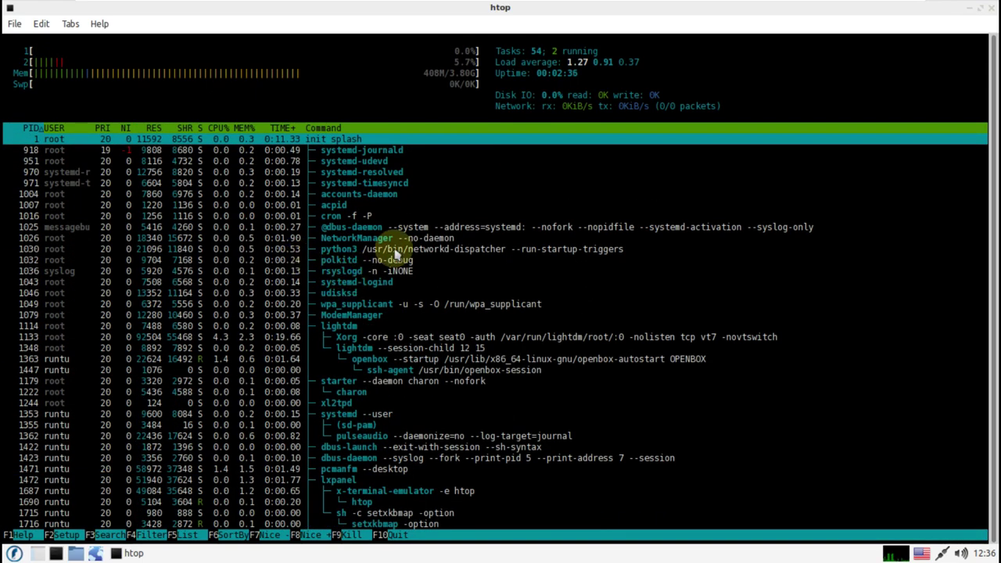
pyautogui.scroll(-5, 373, 266)
pyautogui.scroll(3, 442, 256)
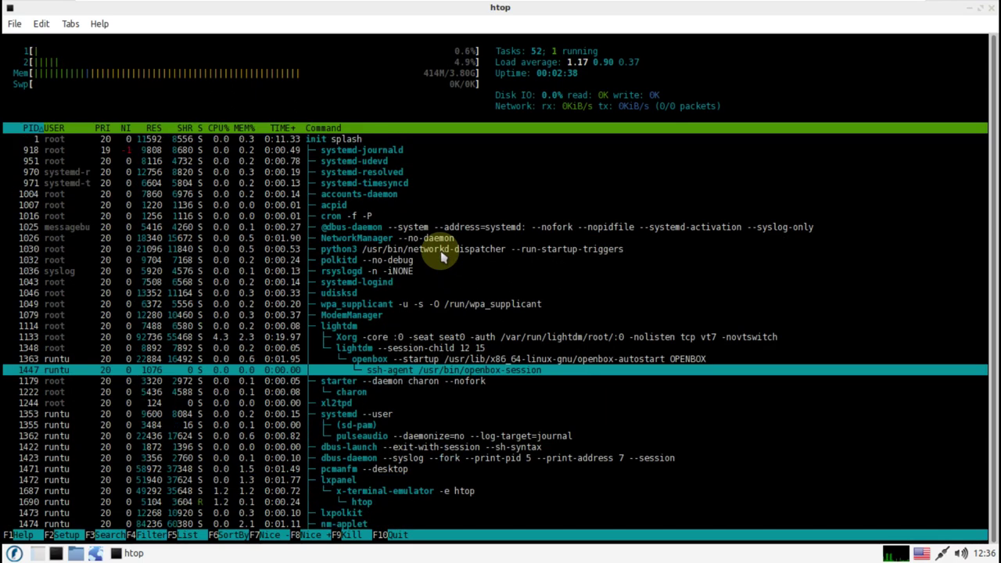
pyautogui.scroll(3, 442, 256)
pyautogui.scroll(-5, 442, 256)
pyautogui.scroll(5, 442, 257)
pyautogui.scroll(-5, 442, 256)
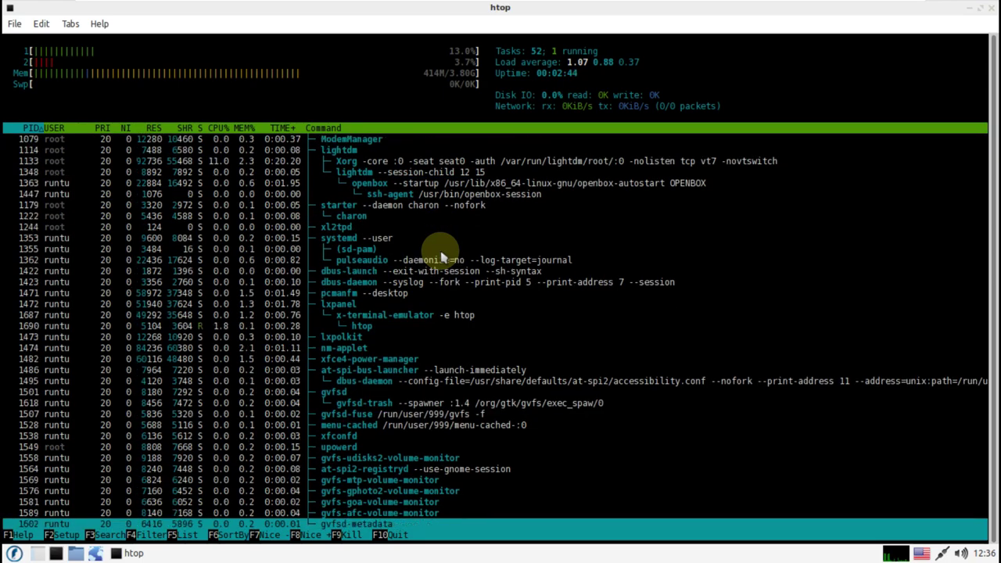
# Open a new terminal window from the htop window, close htop and maximize the new terminal.
pyautogui.click(11, 24)
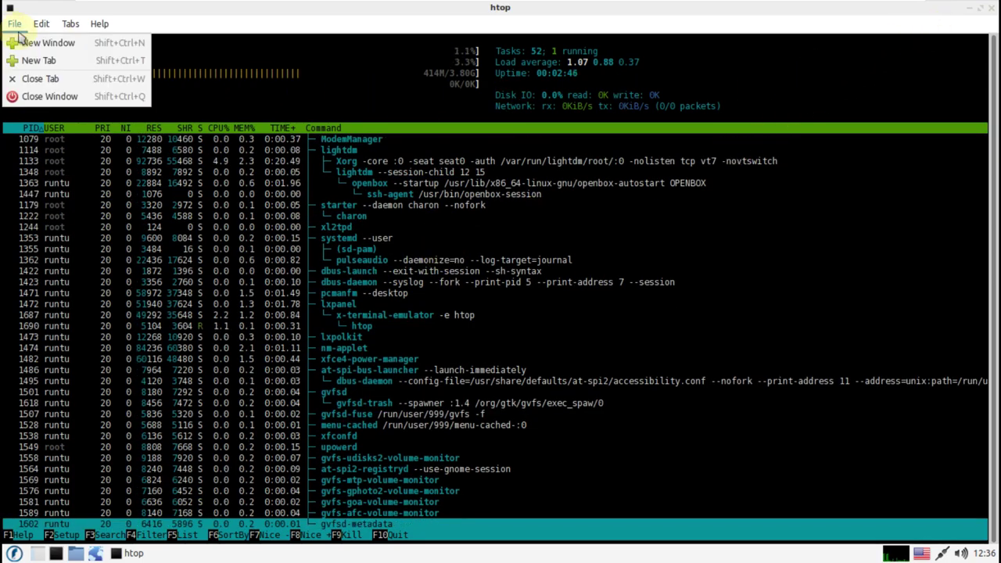
pyautogui.click(31, 42)
pyautogui.click(991, 7)
pyautogui.click(458, 12)
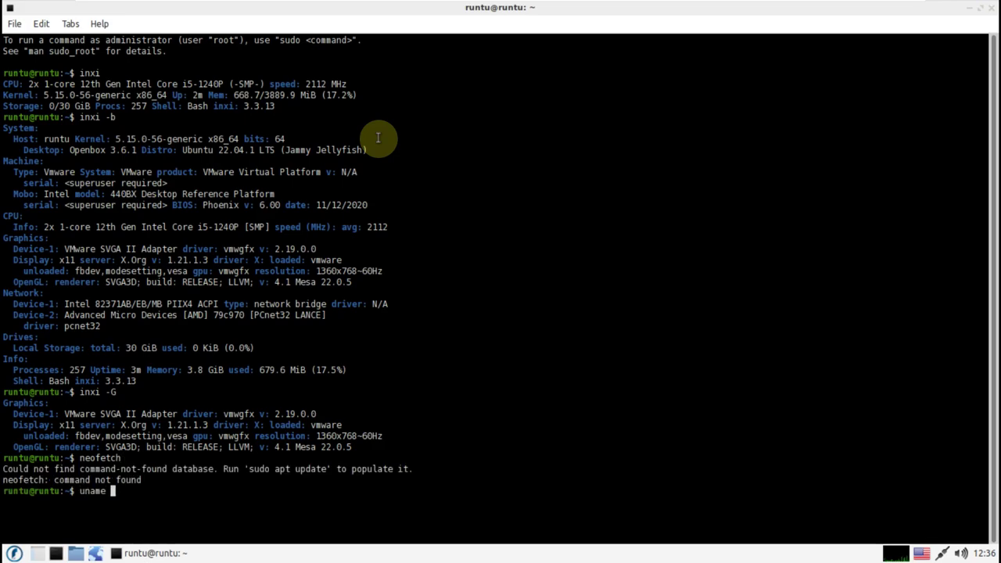
# Complete the uname command with the -a option and run it to print the full kernel information.
pyautogui.write('-a')
pyautogui.press('Return')
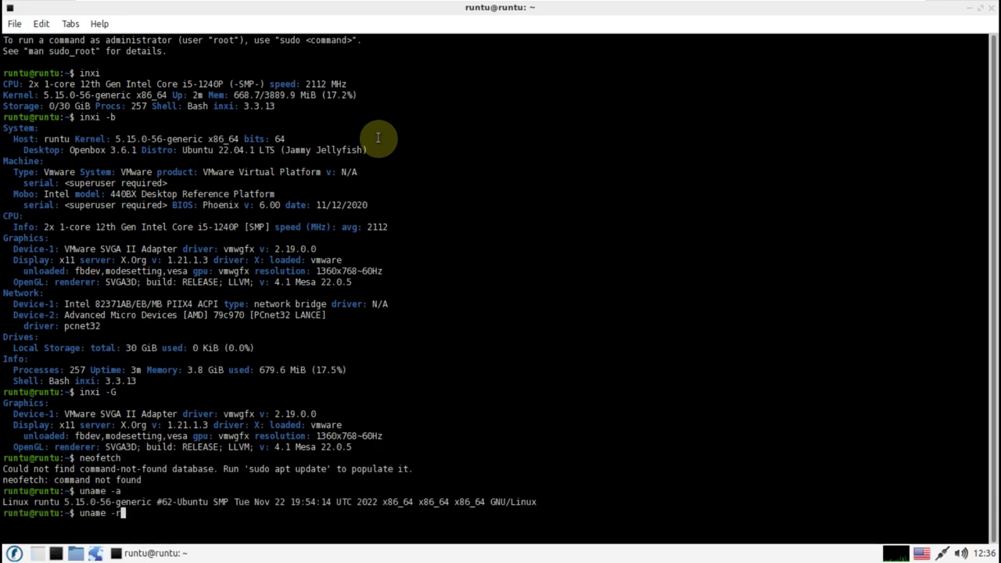
# Run uname -r to print the kernel release and close the terminal.
pyautogui.press('Return')
pyautogui.press('Return')
pyautogui.moveTo(101, 8)
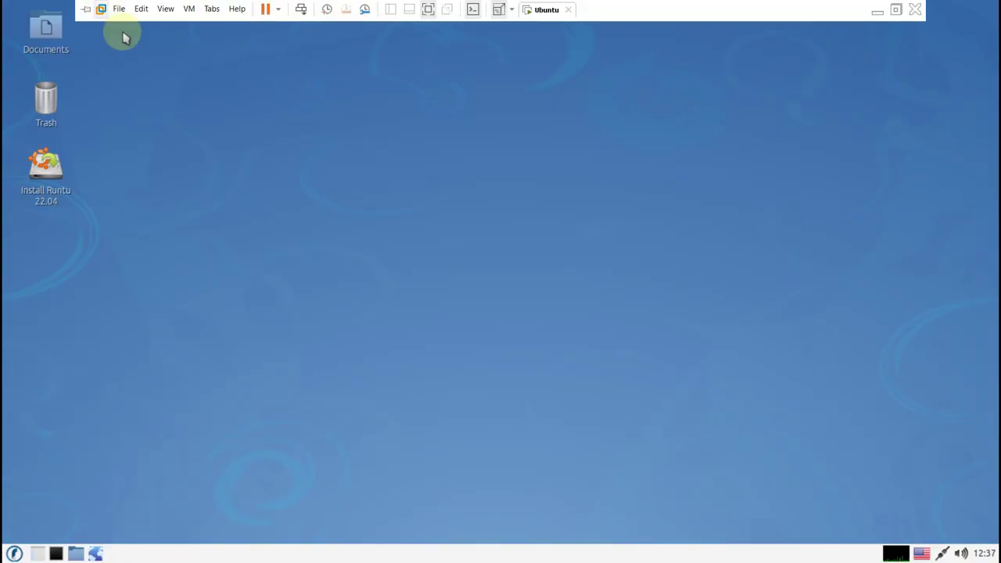
# Open the Desktop Preferences, look over the available wallpaper image files without choosing one, and close the preferences.
pyautogui.rightClick(341, 83)
pyautogui.click(414, 177)
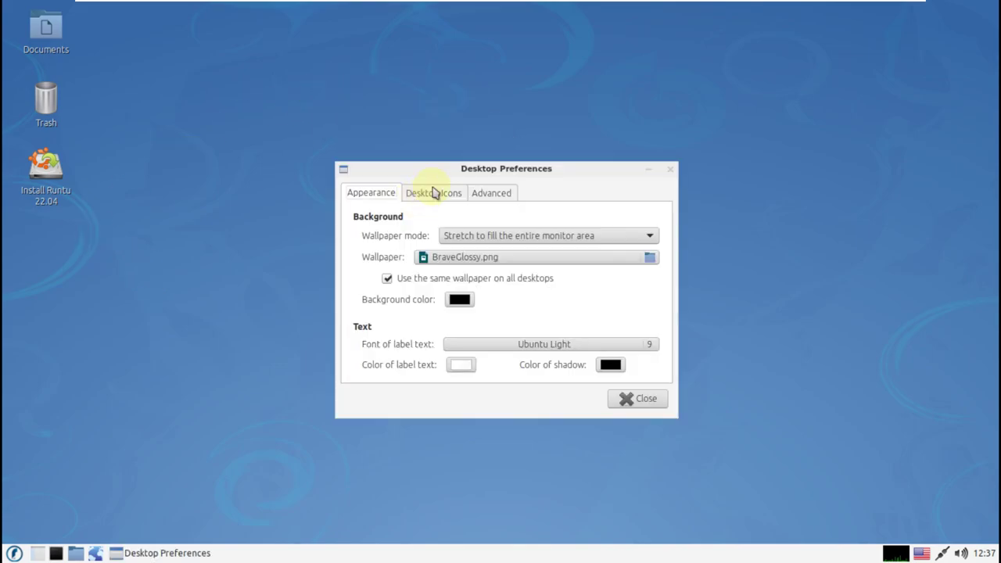
pyautogui.click(649, 256)
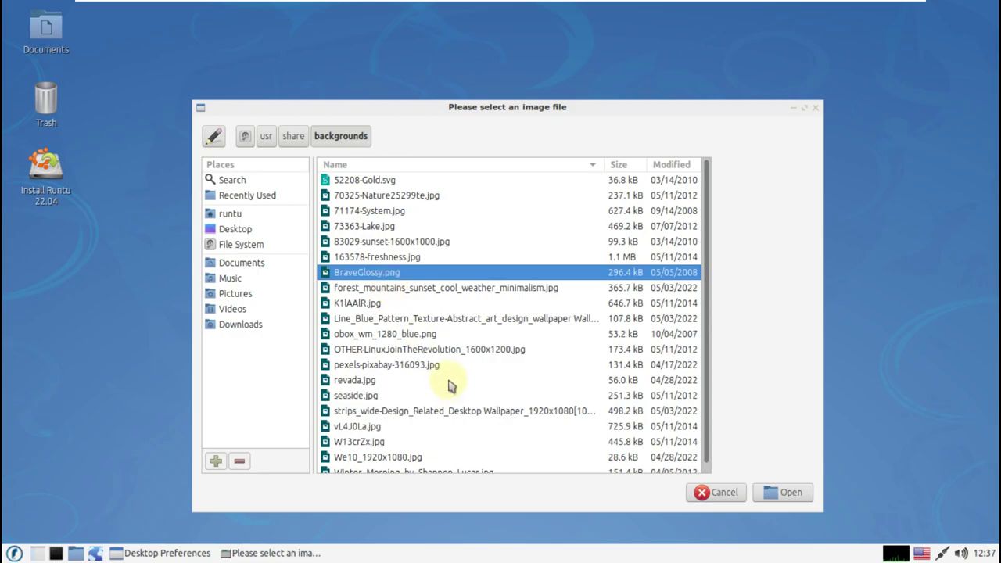
pyautogui.click(816, 106)
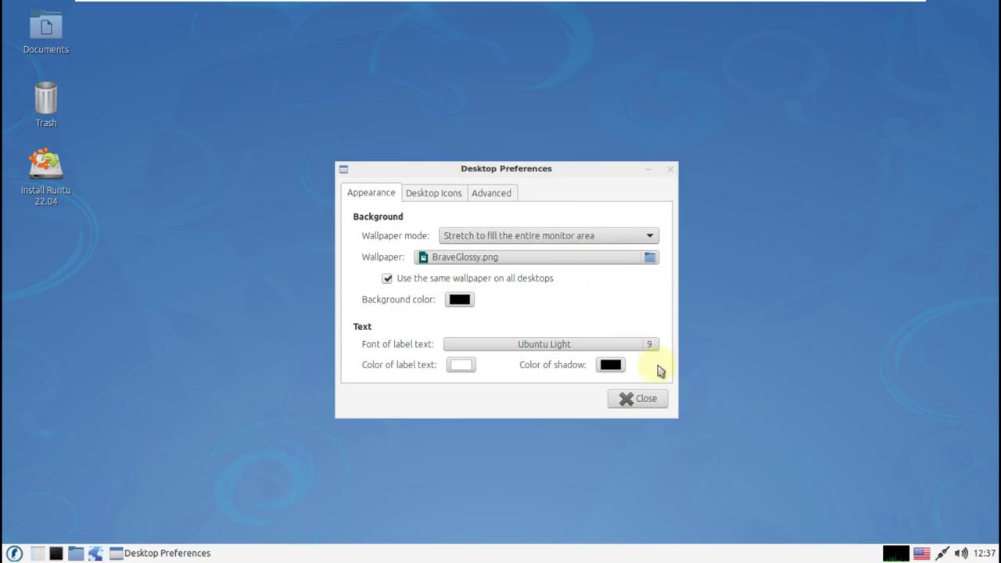
pyautogui.click(637, 400)
# Open the Documents folder, view the file manager's version information, and close the folder window.
pyautogui.doubleClick(45, 31)
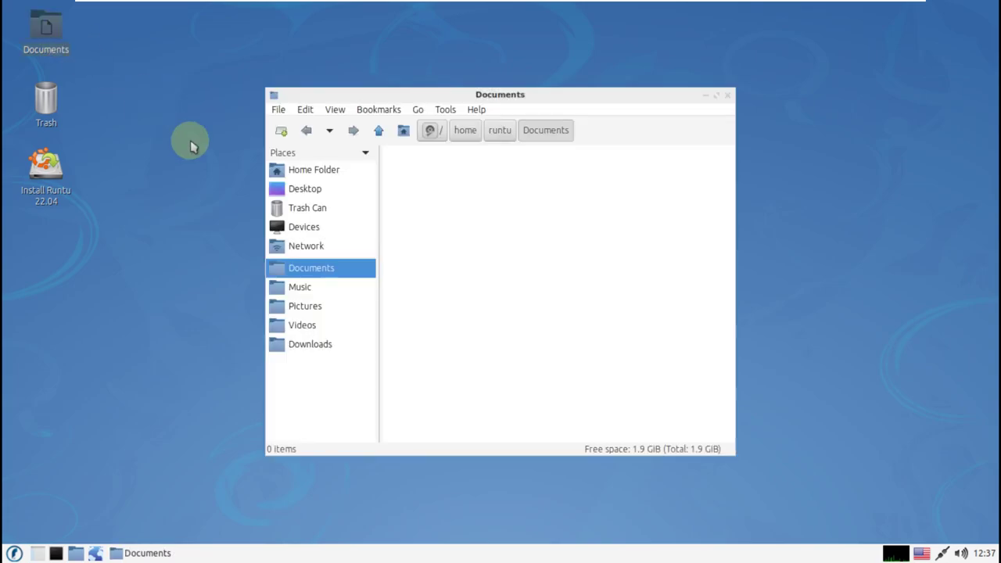
pyautogui.click(474, 113)
pyautogui.click(474, 128)
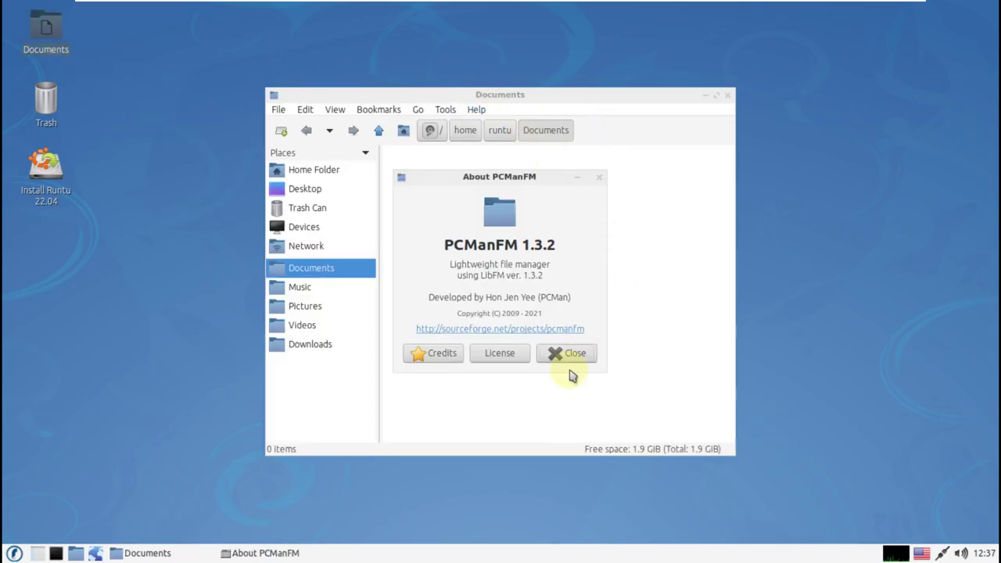
pyautogui.click(568, 359)
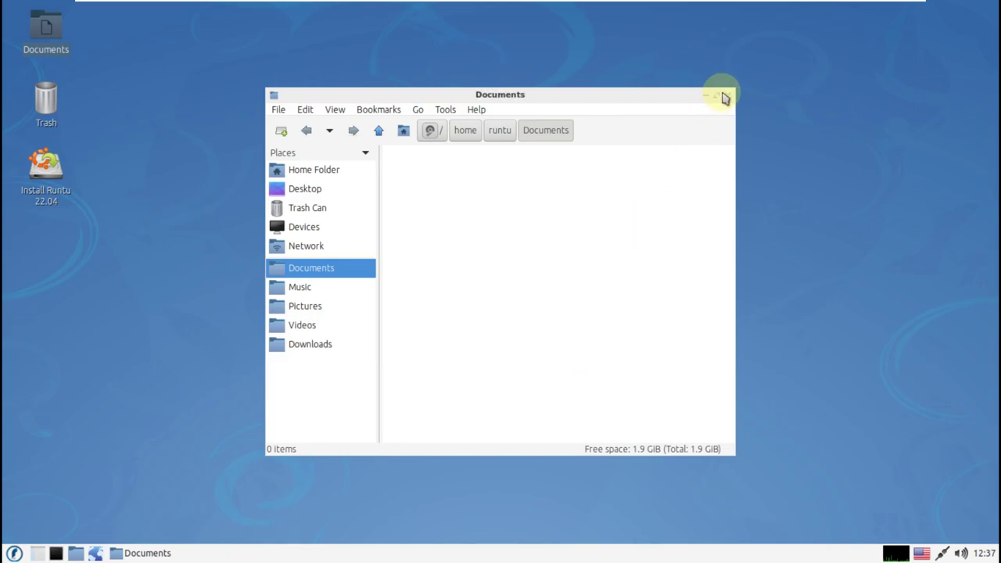
pyautogui.click(728, 96)
# View the desktop panel's version information and close it.
pyautogui.rightClick(515, 548)
pyautogui.click(531, 537)
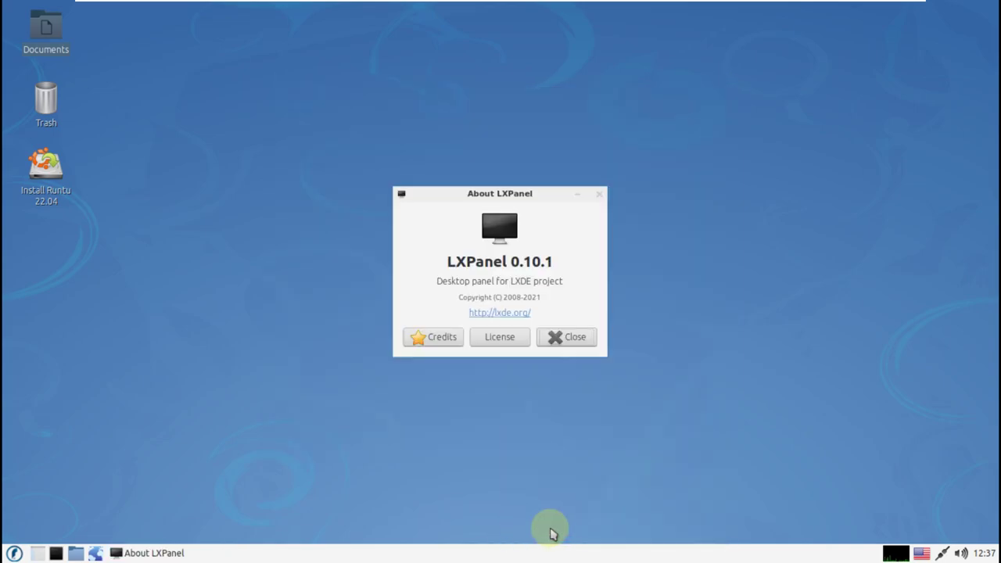
pyautogui.click(556, 338)
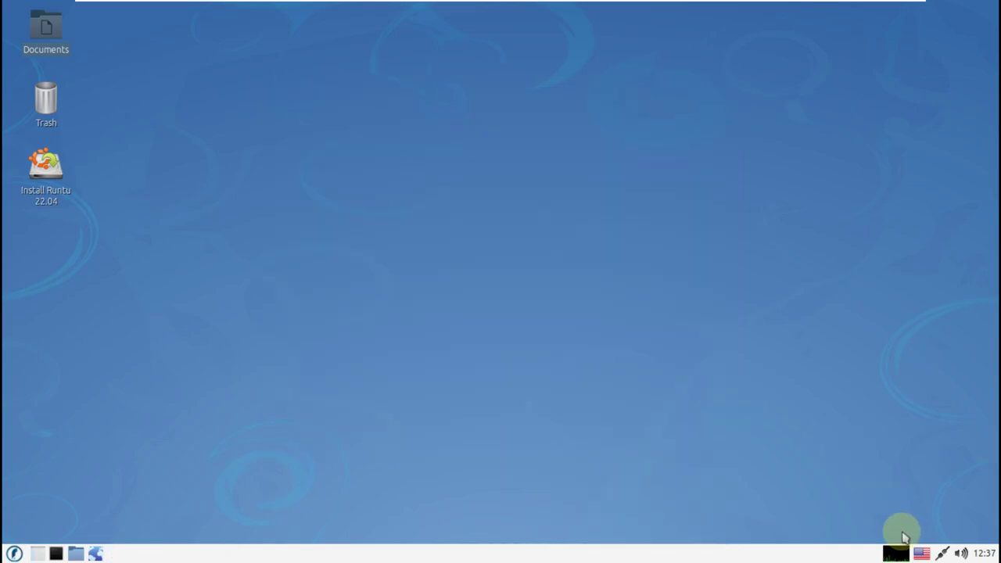
# Check the panel's clock, volume, network and keyboard layout indicators.
pyautogui.click(984, 553)
pyautogui.click(963, 554)
pyautogui.click(943, 554)
pyautogui.click(929, 554)
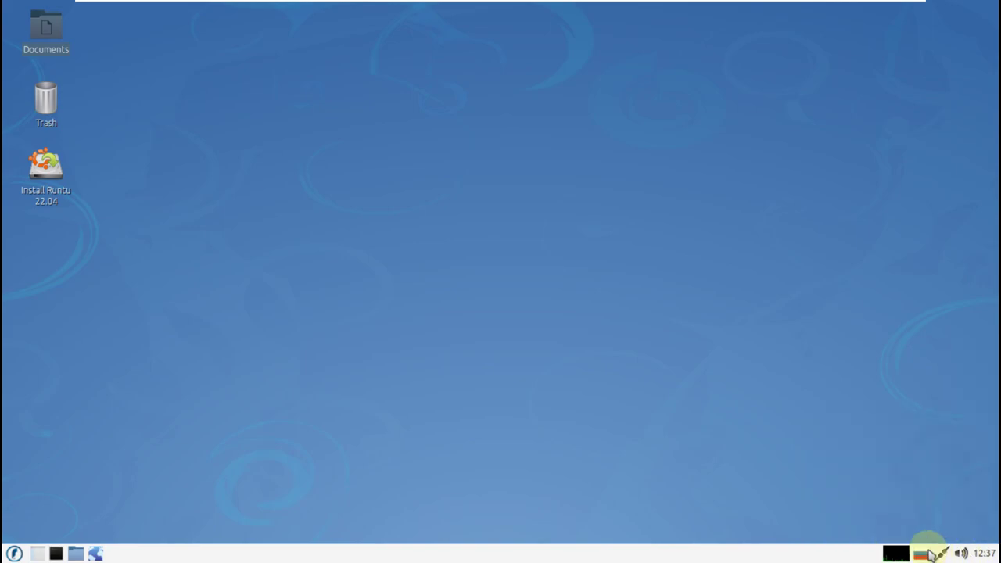
# Examine the installed applications by category, including Internet, Office, Sound & Video and Preferences.
pyautogui.click(15, 553)
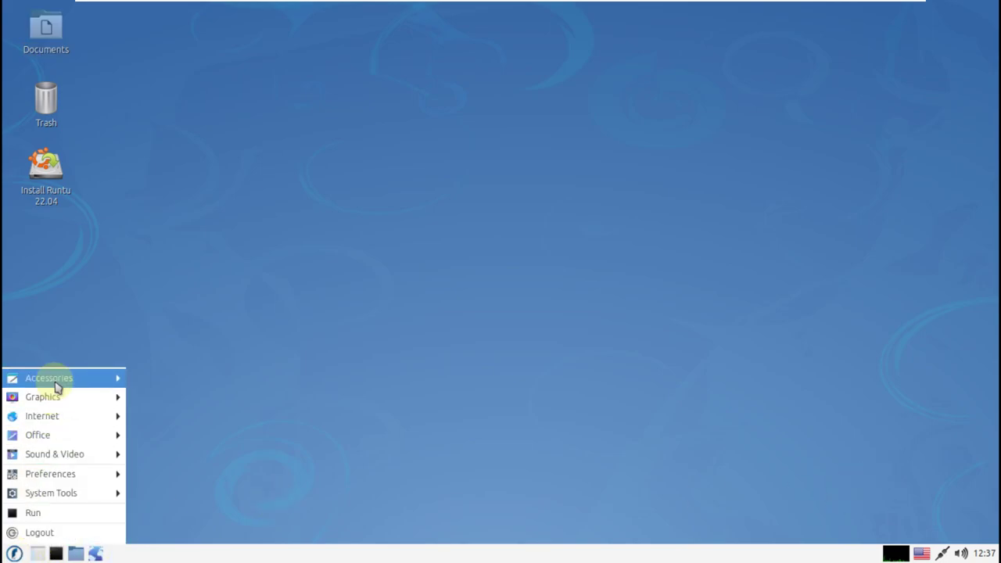
pyautogui.moveTo(56, 386)
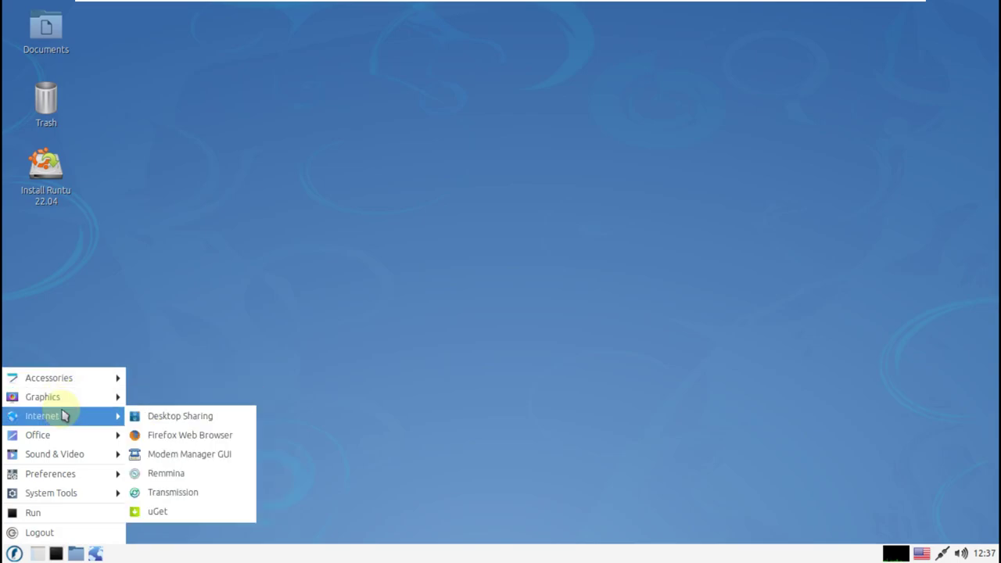
pyautogui.moveTo(65, 436)
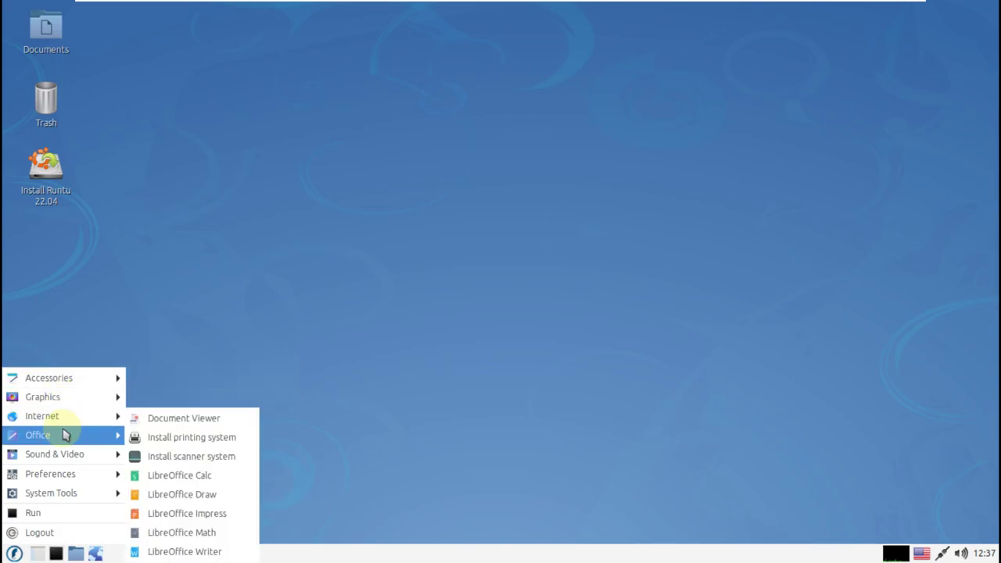
pyautogui.moveTo(70, 457)
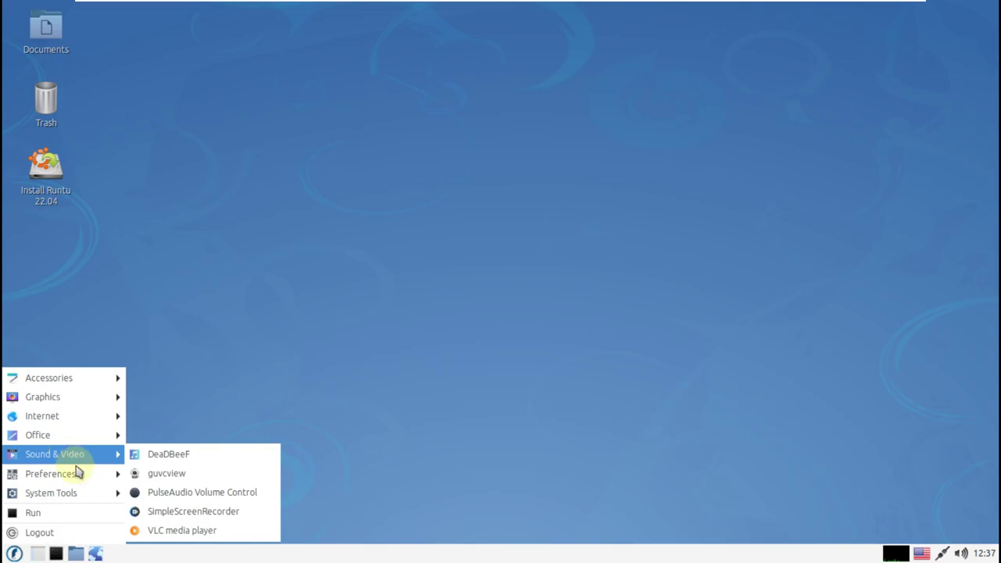
pyautogui.moveTo(79, 474)
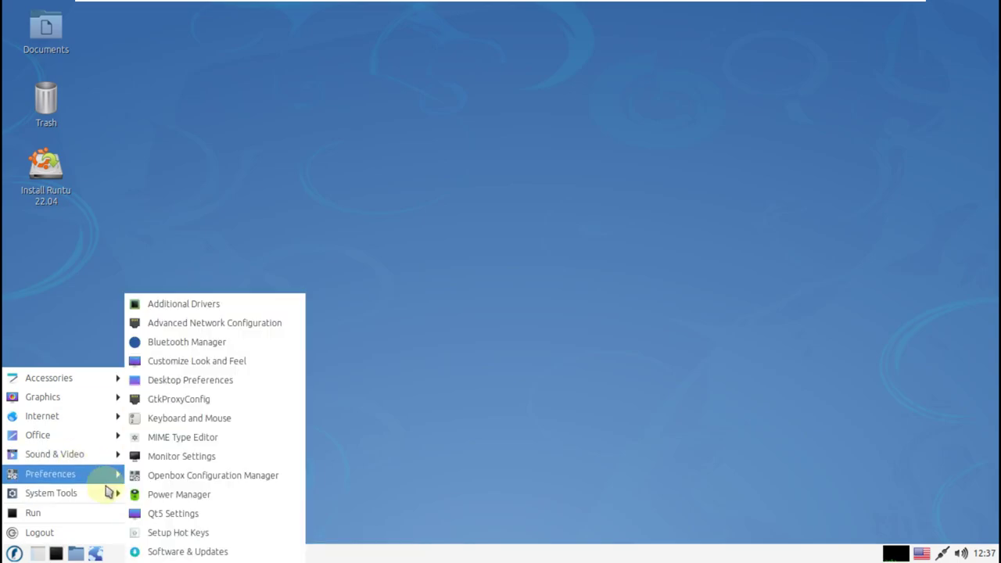
# View the About Runtu OS information from the system tools and close it.
pyautogui.moveTo(110, 493)
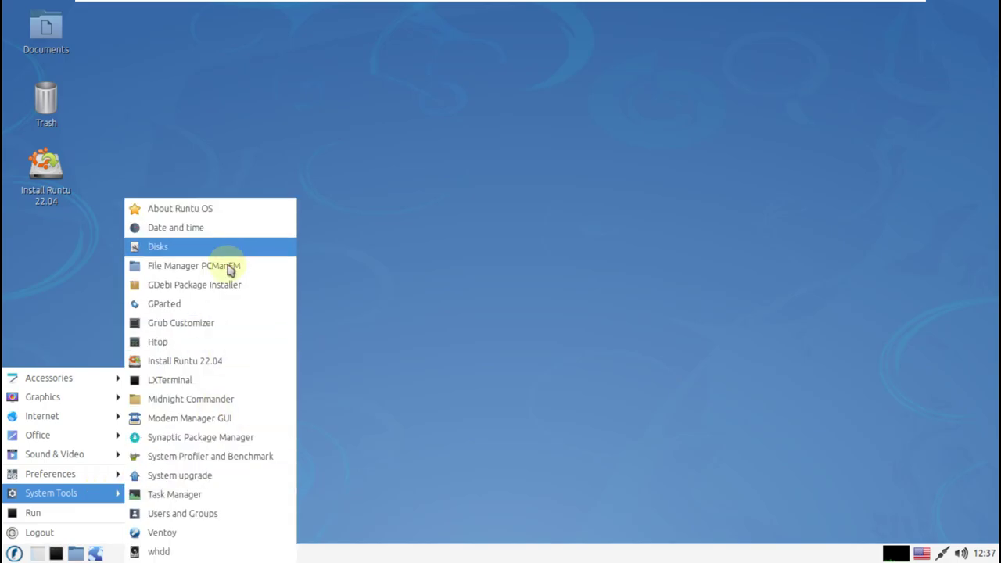
pyautogui.click(210, 208)
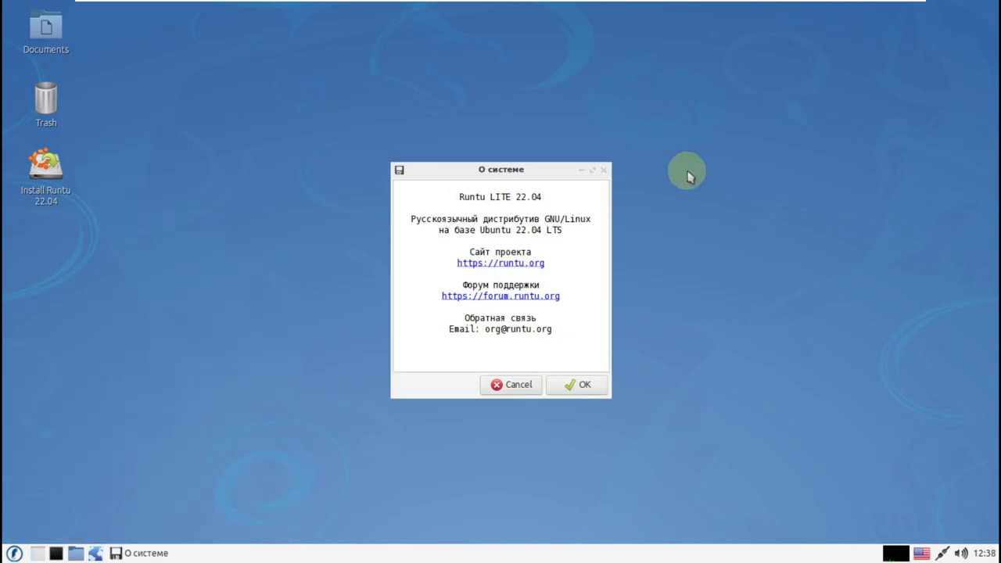
pyautogui.click(582, 385)
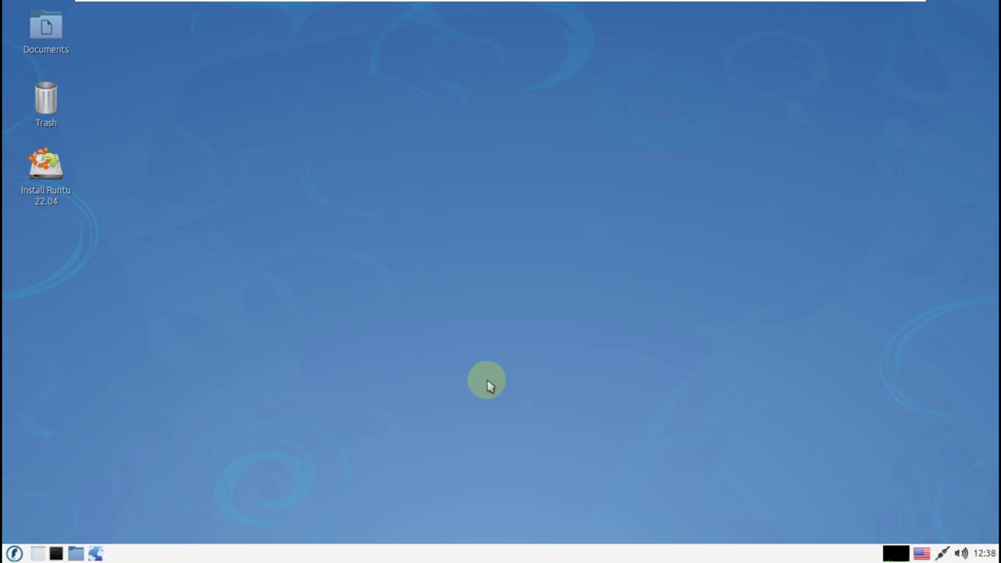
# Launch Synaptic Package Manager and dismiss its Quick Introduction.
pyautogui.click(14, 553)
pyautogui.moveTo(66, 493)
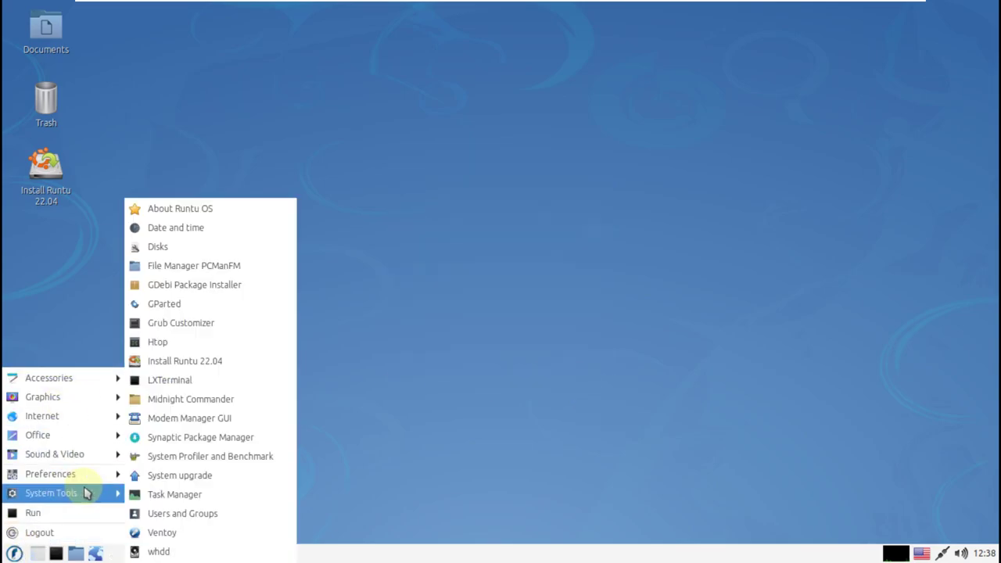
pyautogui.click(211, 443)
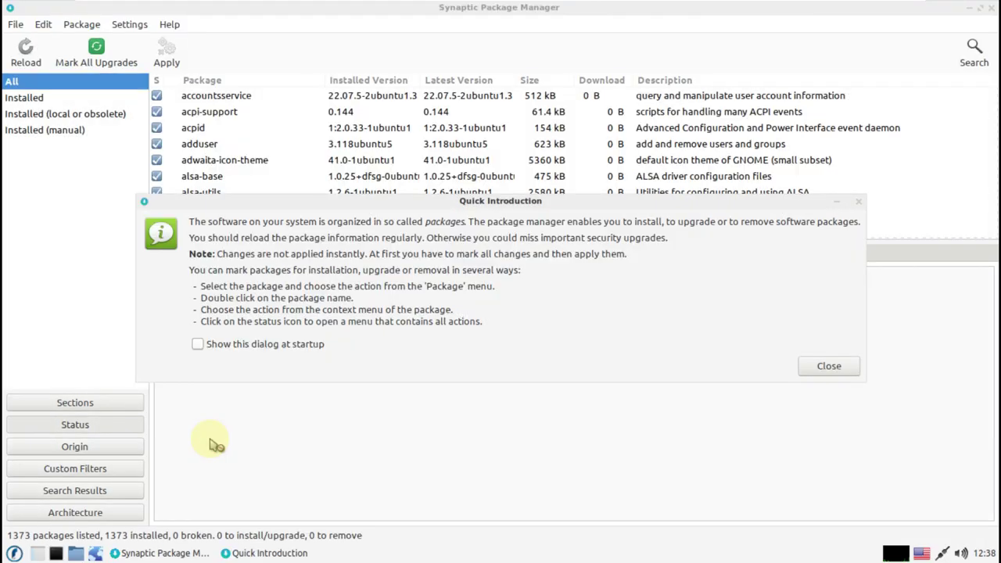
pyautogui.click(829, 366)
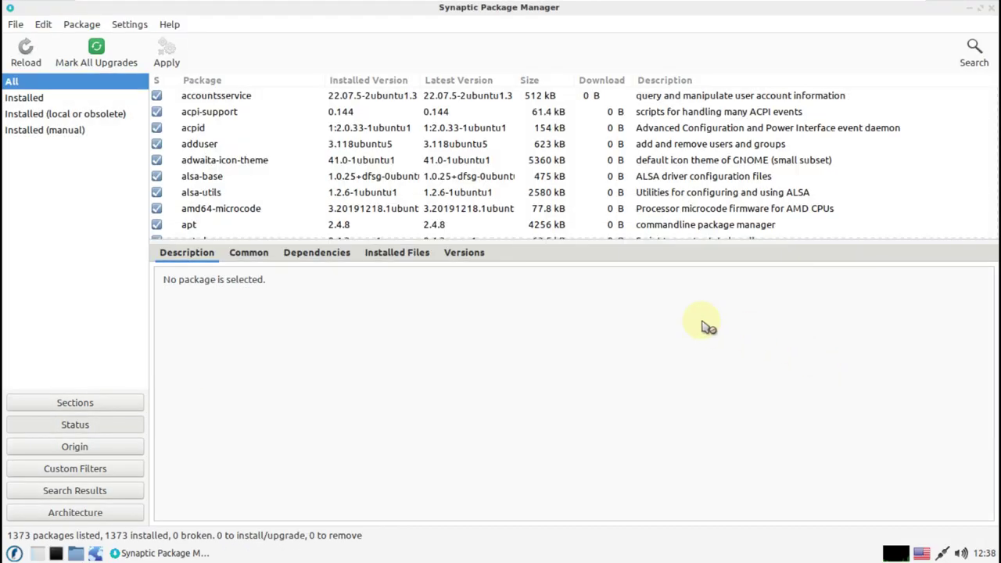
# Look over Synaptic's package list and check the program's version information.
pyautogui.click(172, 24)
pyautogui.click(191, 97)
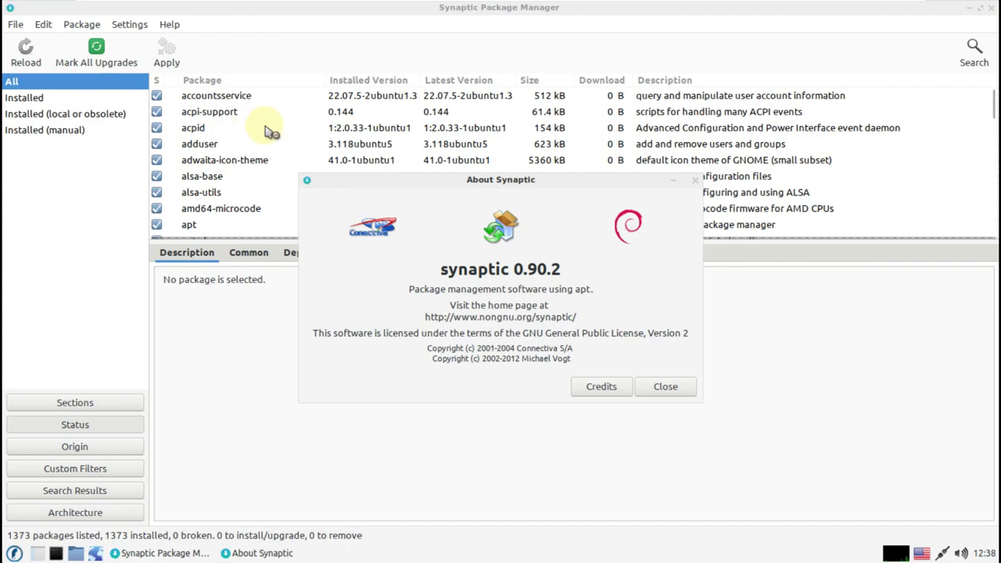
pyautogui.click(665, 387)
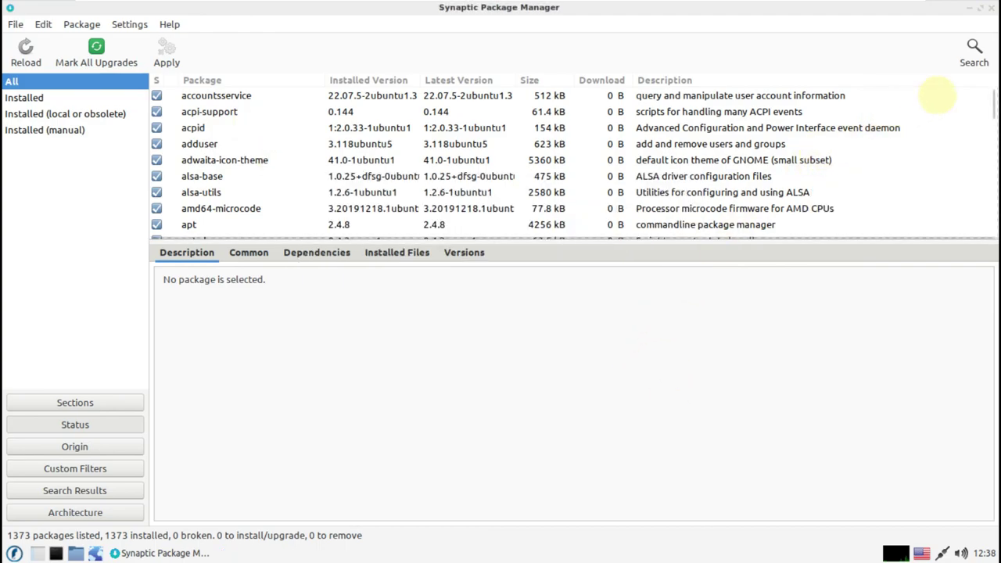
pyautogui.moveTo(993, 106); pyautogui.dragTo(967, 99)
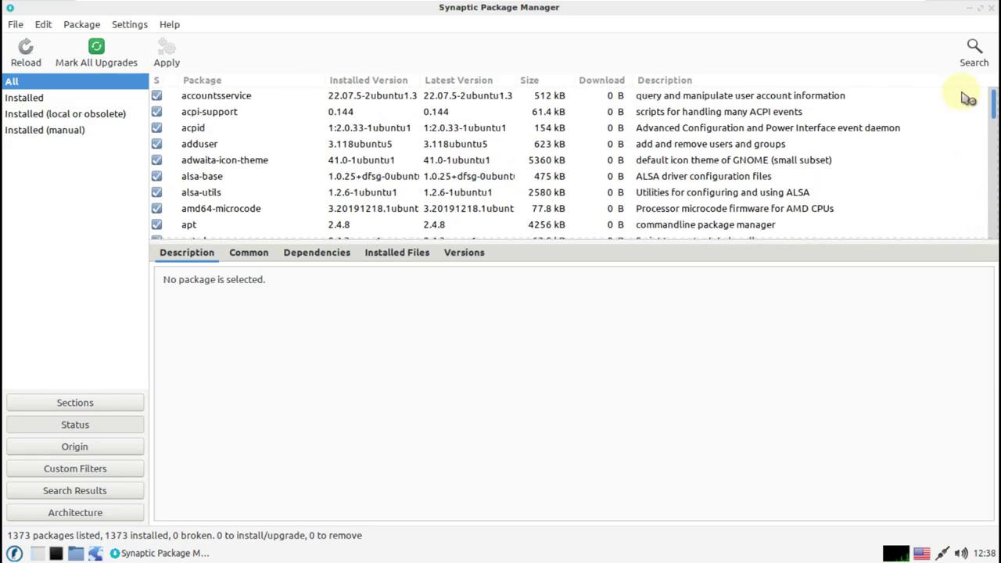
pyautogui.click(169, 24)
pyautogui.click(199, 94)
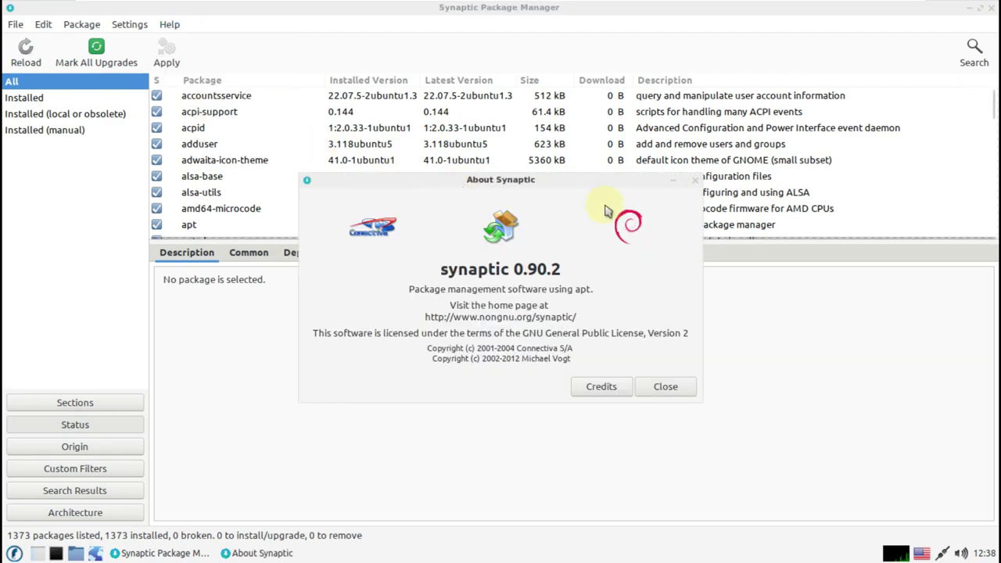
pyautogui.click(665, 386)
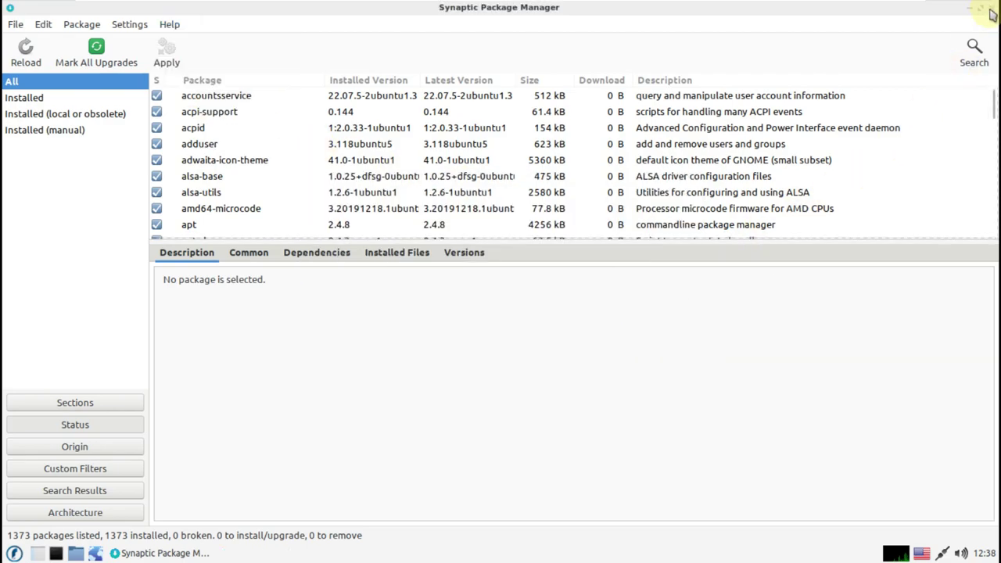
# Close Synaptic and select the Install Runtu 22.04 icon on the desktop.
pyautogui.click(15, 553)
pyautogui.click(172, 239)
pyautogui.click(45, 176)
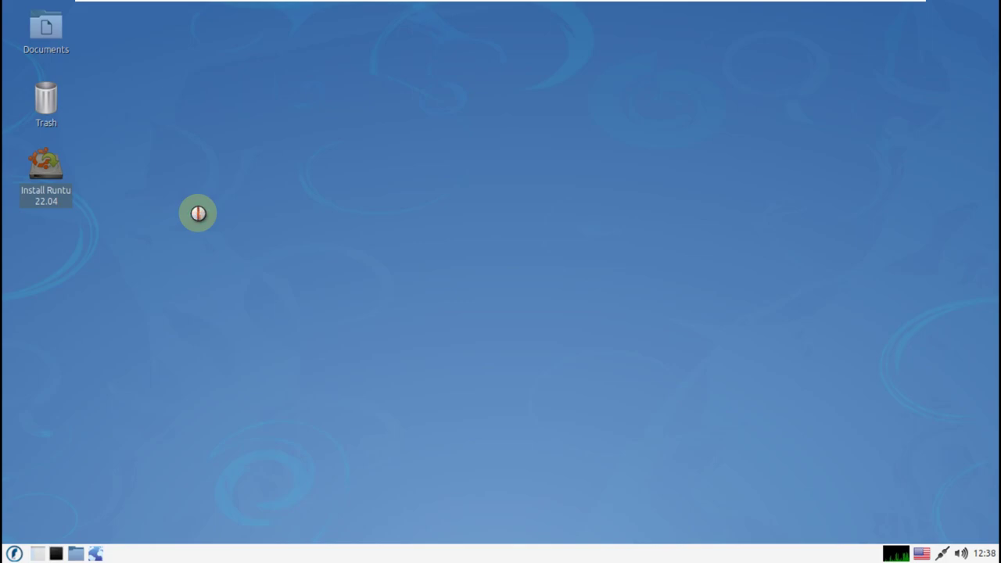
# Launch the Firefox Web Browser and close its mozilla.org/privacy/firefox tab.
pyautogui.click(15, 553)
pyautogui.moveTo(68, 380)
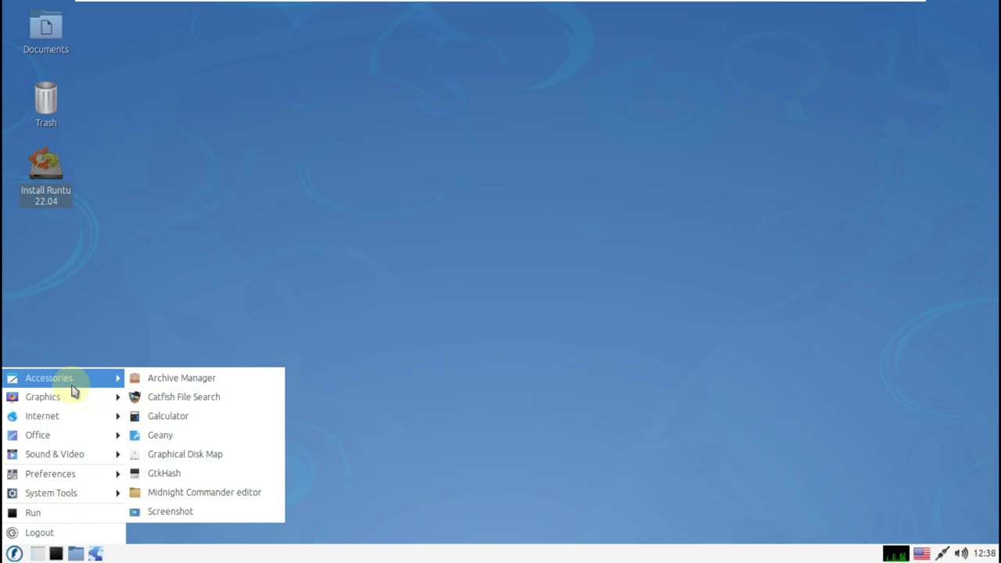
pyautogui.click(154, 516)
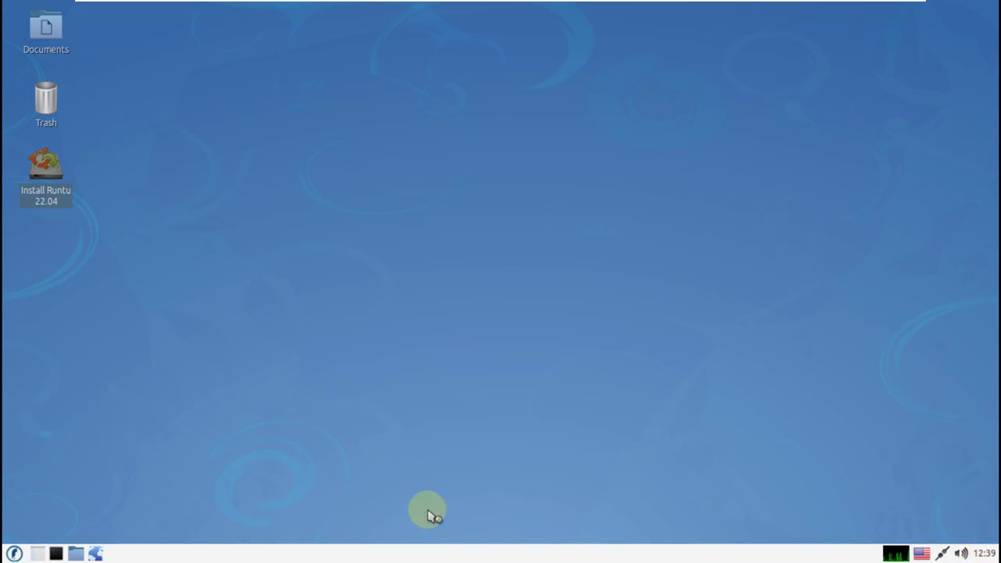
pyautogui.rightClick(322, 175)
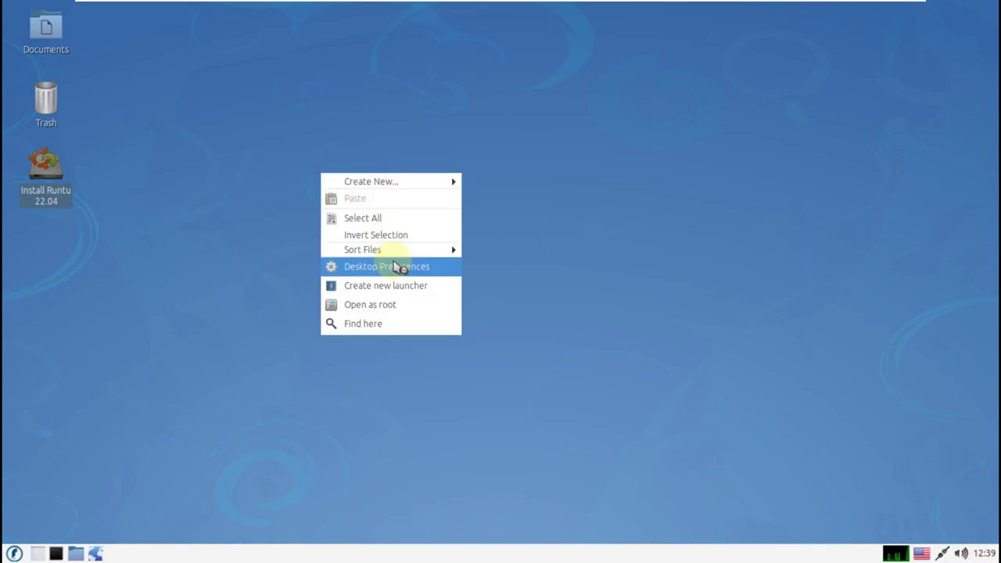
pyautogui.moveTo(394, 252)
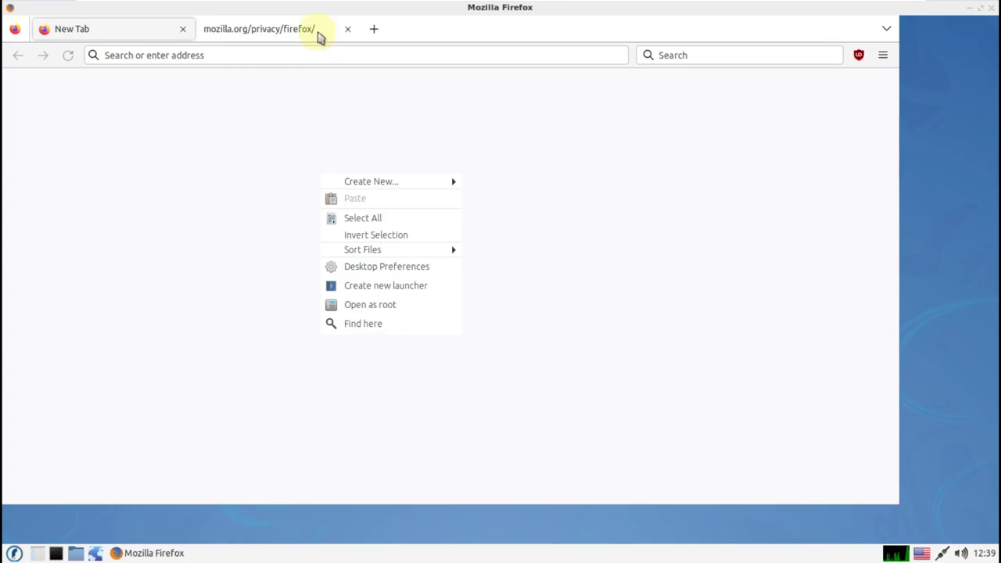
pyautogui.click(347, 33)
pyautogui.click(346, 32)
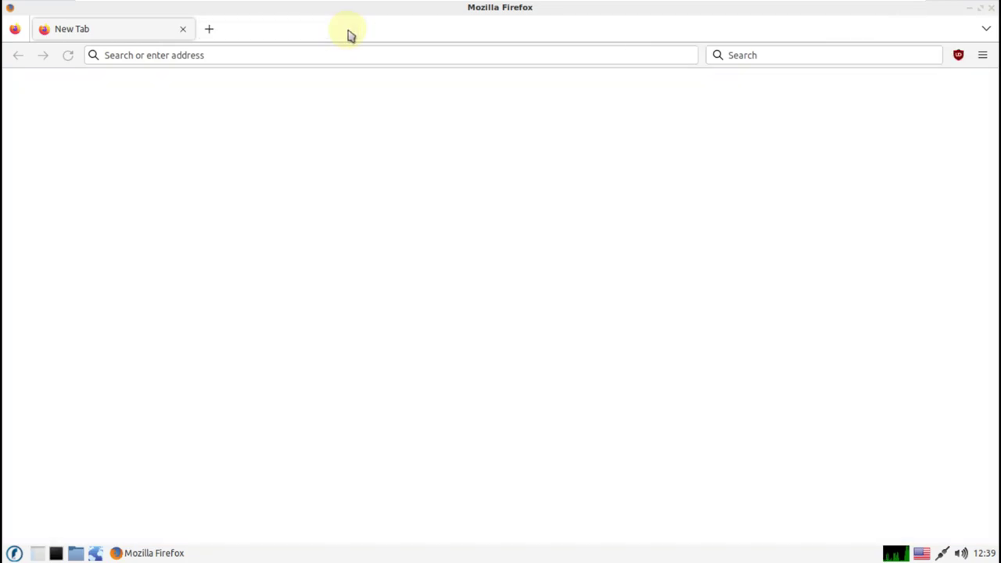
# Open the About Firefox information to check the browser's version.
pyautogui.click(982, 55)
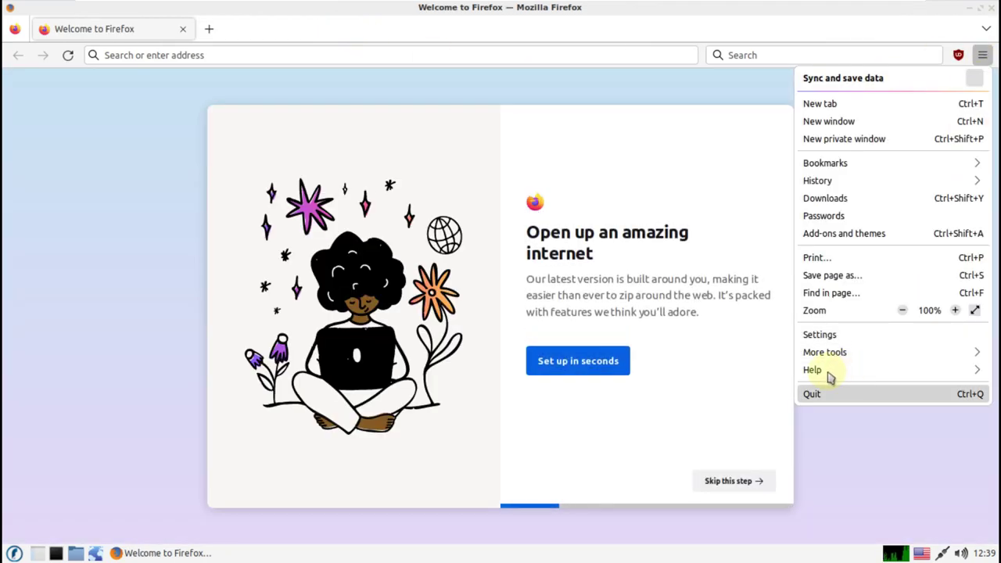
pyautogui.click(813, 375)
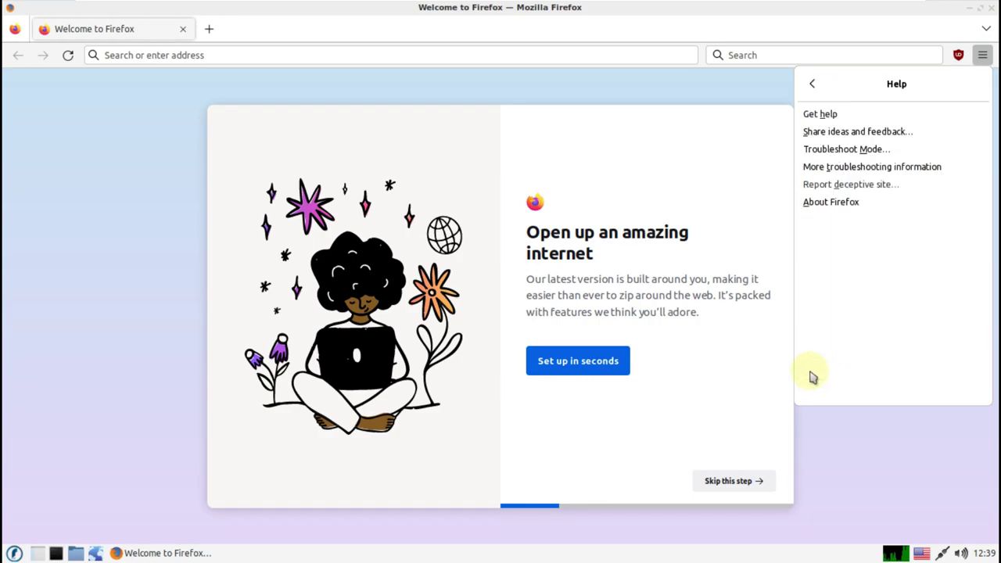
pyautogui.click(830, 202)
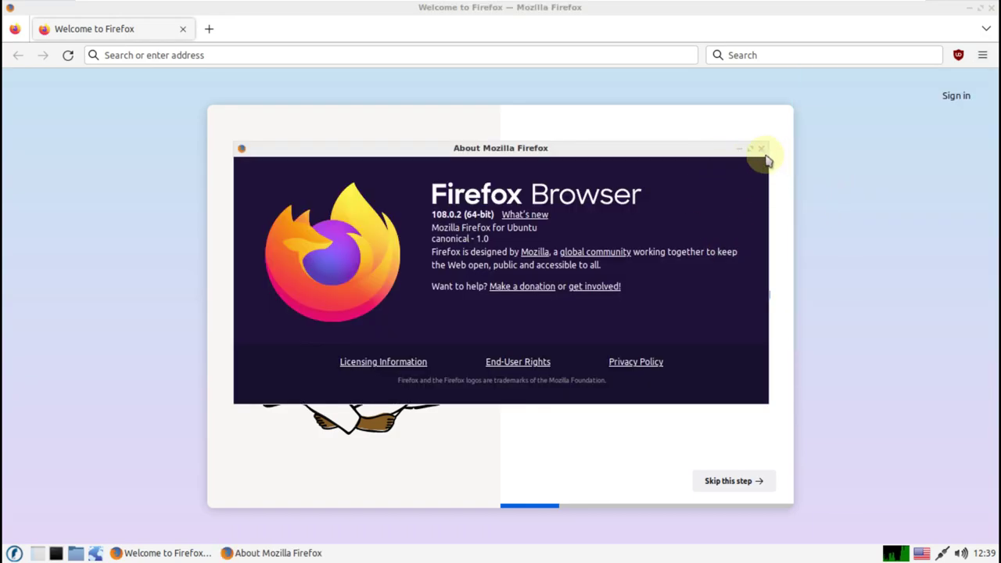
# Close the About Mozilla Firefox window and glance at the system's application menu.
pyautogui.click(761, 149)
pyautogui.click(14, 553)
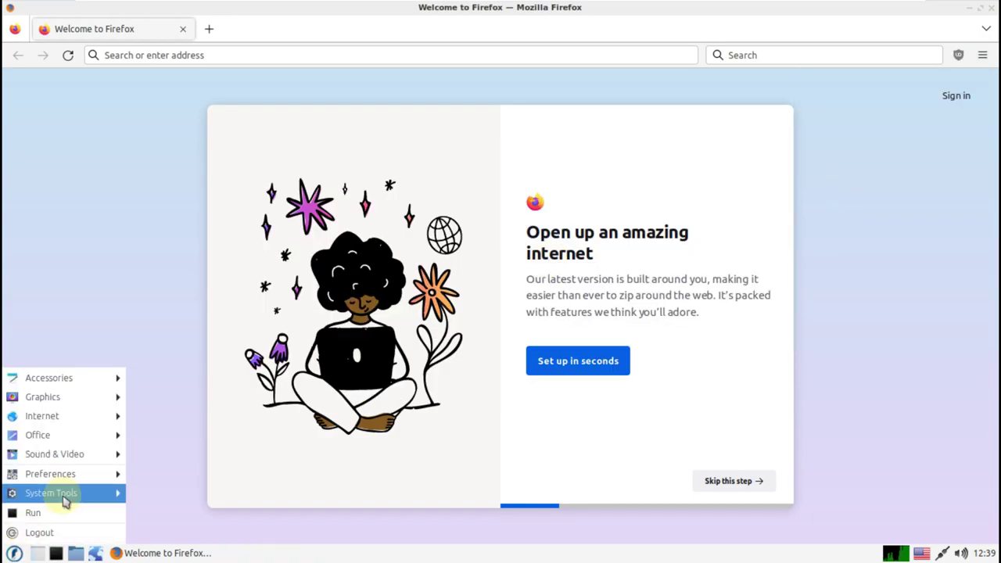
pyautogui.moveTo(64, 501)
pyautogui.click(148, 129)
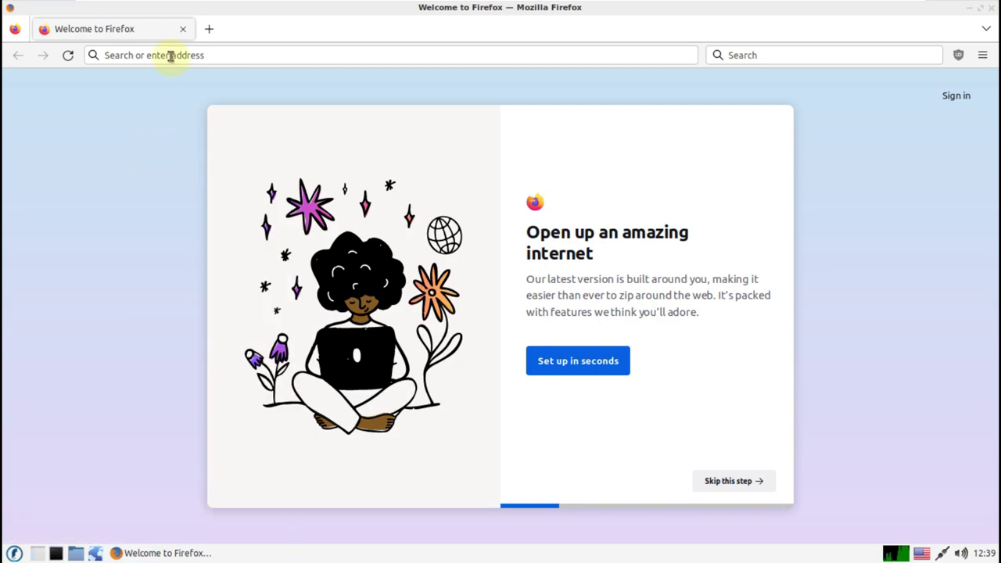
# Decline quitting the installation and minimize the Install window to return to the browser.
pyautogui.click(172, 55)
pyautogui.write('run')
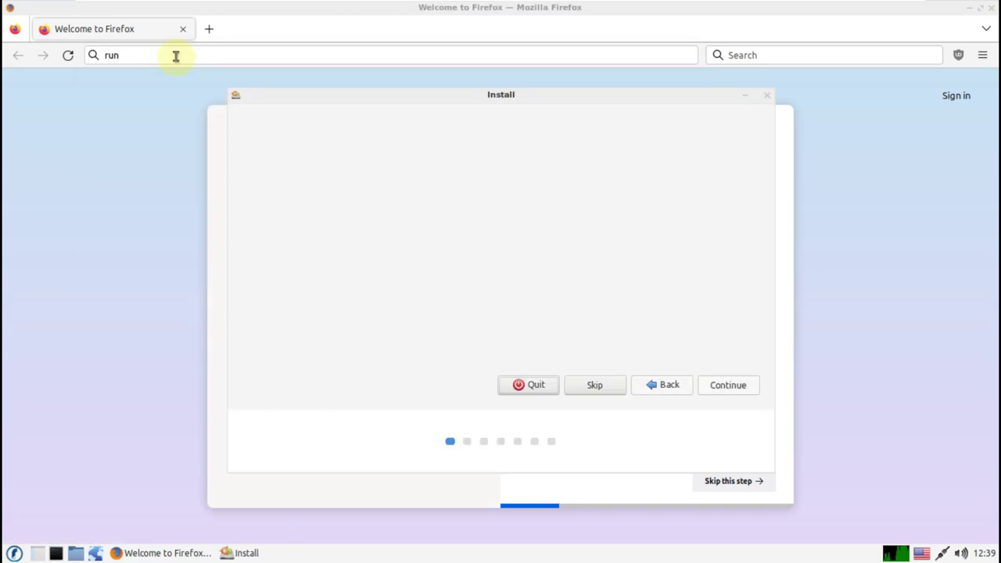
pyautogui.press('Escape')
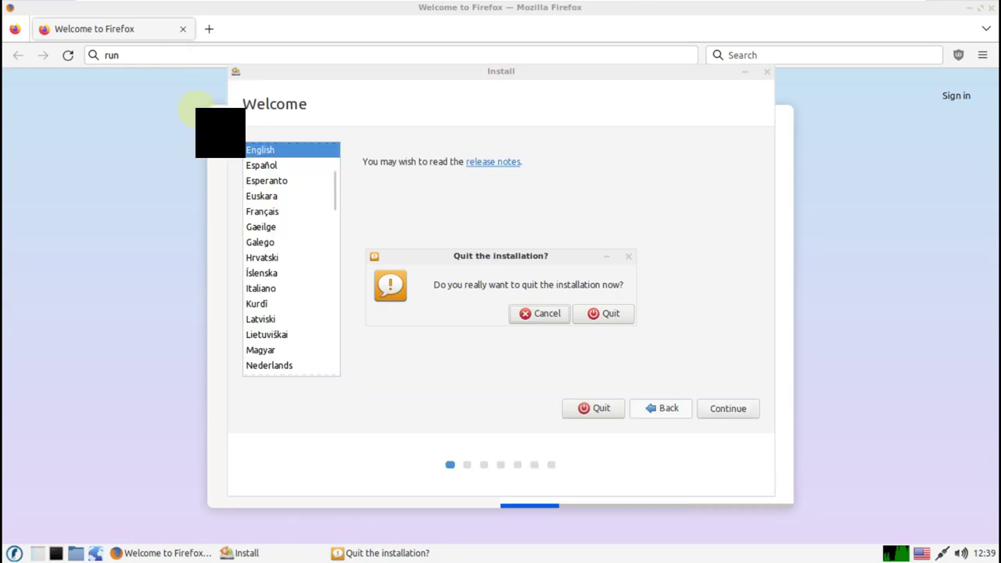
pyautogui.click(547, 314)
pyautogui.click(747, 72)
# Search the web for "runtu os" with Google, and repeat the search with DuckDuckGo.
pyautogui.click(252, 58)
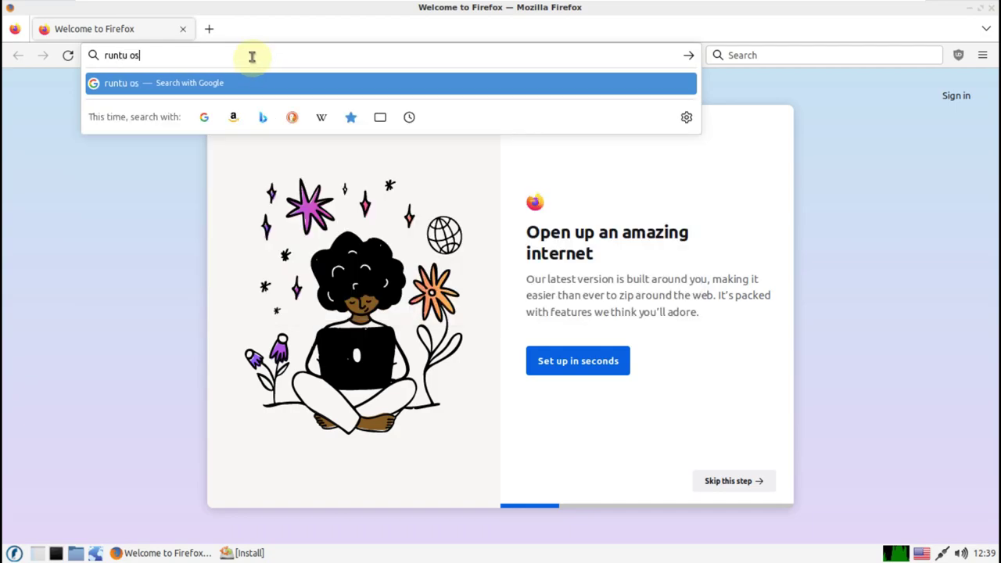
pyautogui.press('Return')
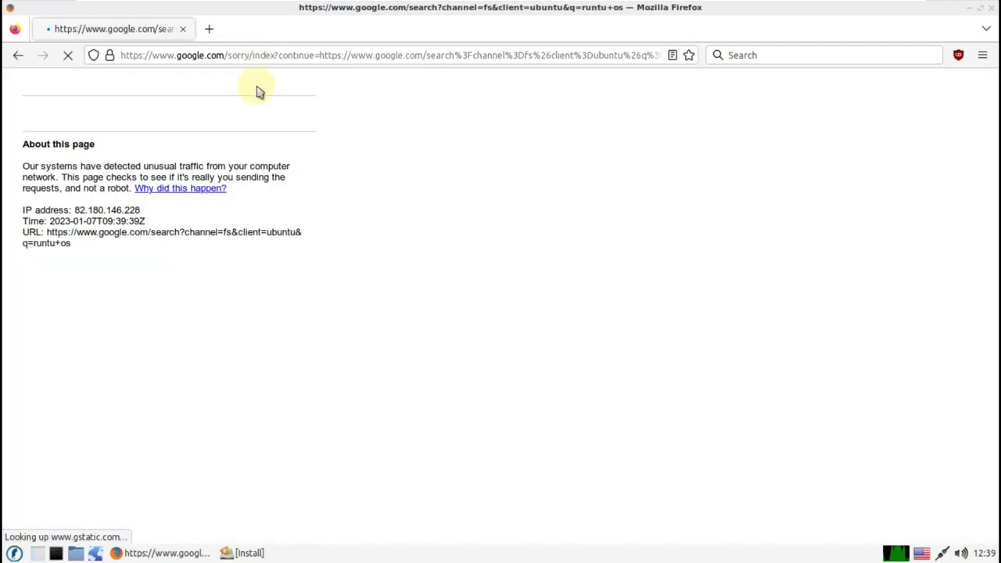
pyautogui.click(153, 56)
pyautogui.write('runt')
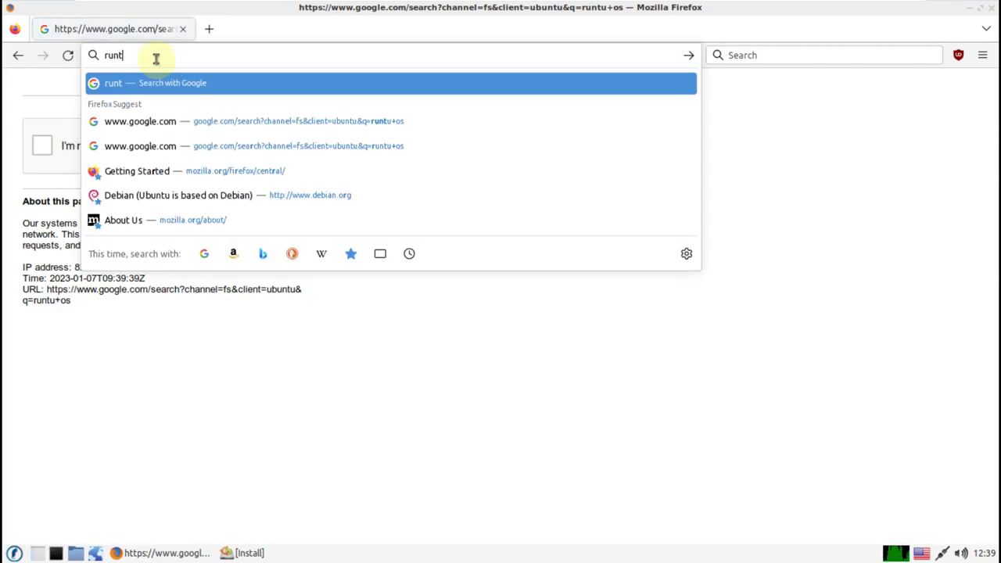
pyautogui.write('u o')
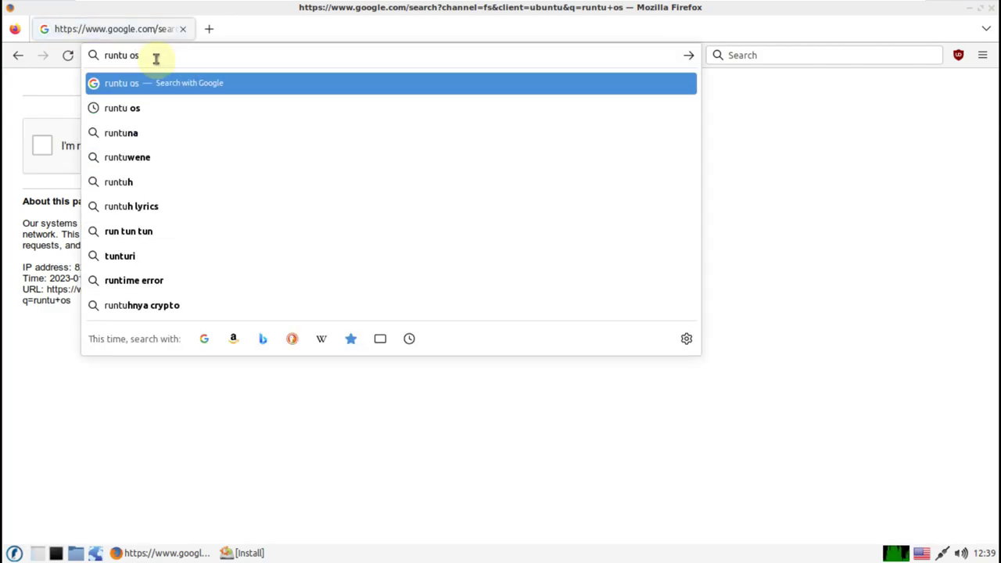
pyautogui.write('s')
pyautogui.click(293, 118)
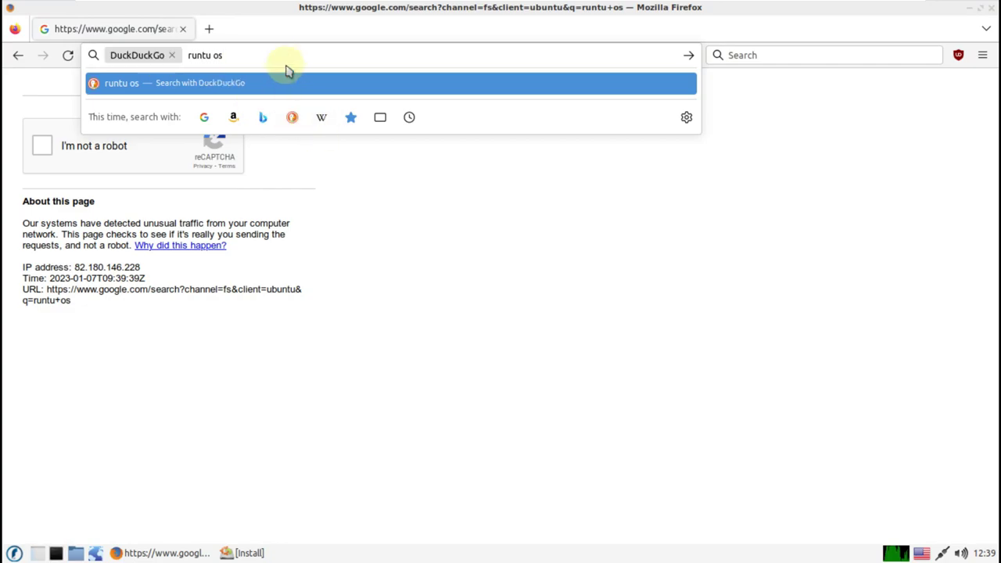
pyautogui.press('Return')
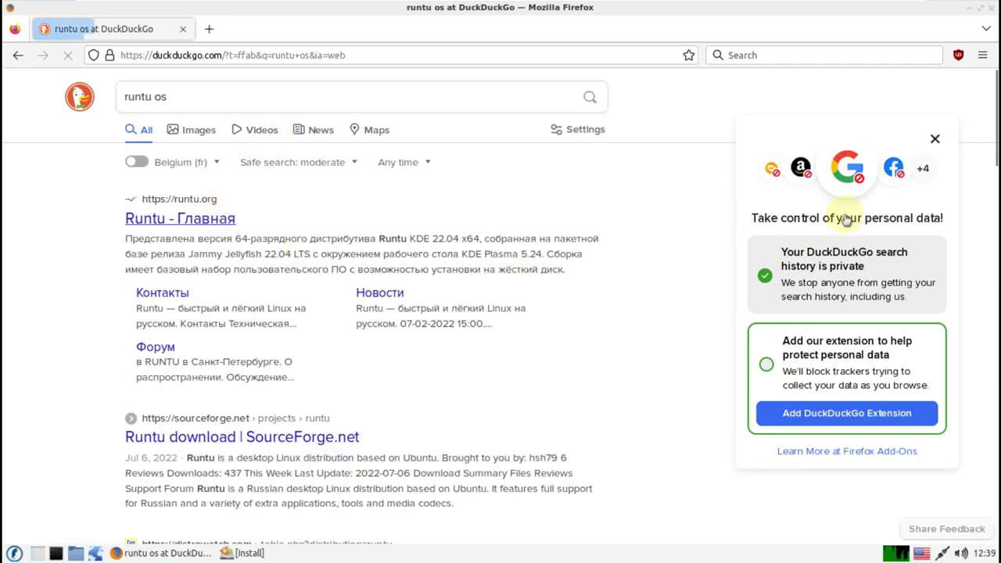
# Dismiss the DuckDuckGo extension promotion and set the search region to All regions.
pyautogui.click(934, 141)
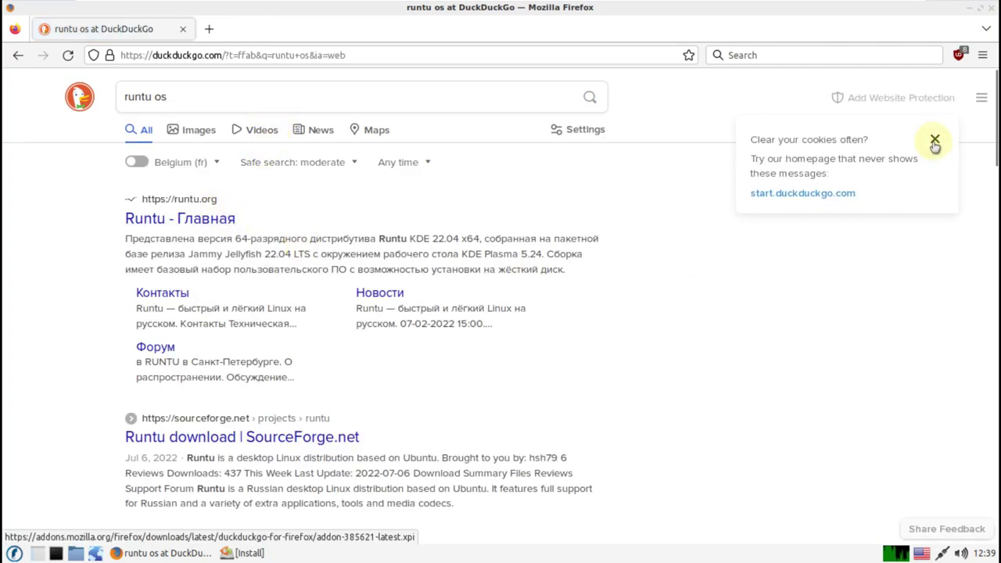
pyautogui.click(210, 164)
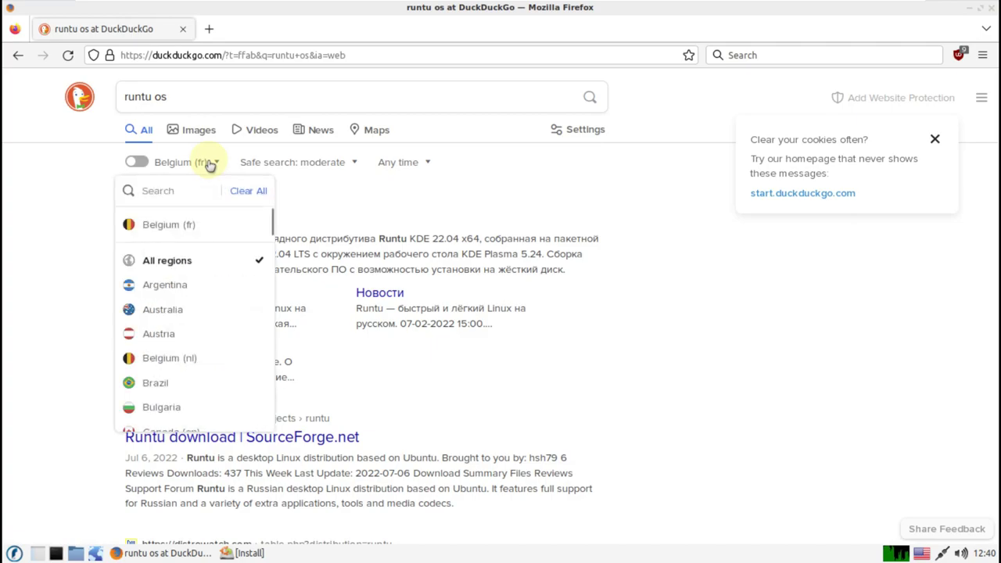
pyautogui.click(187, 264)
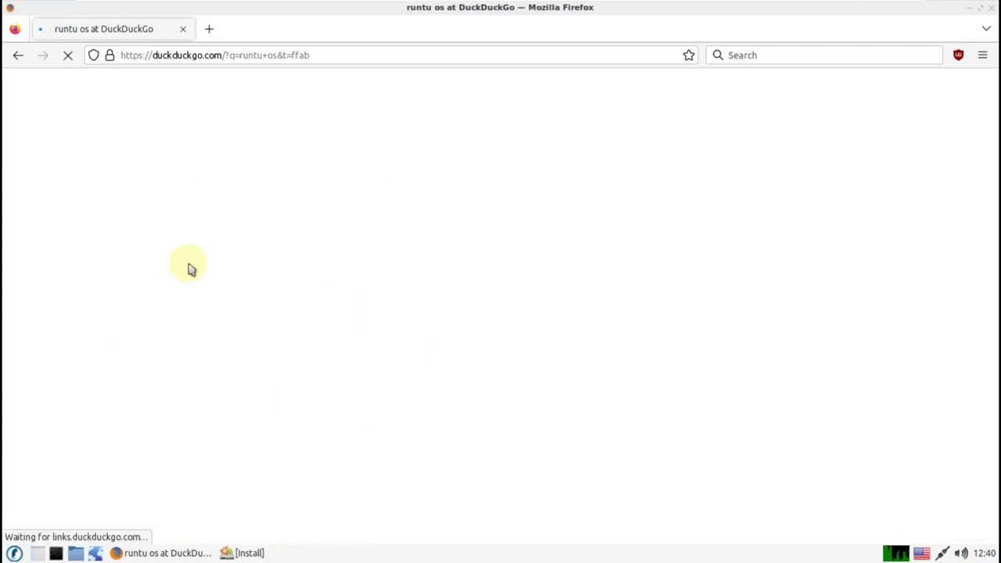
# Open the runtu.org result from the search results and look over the home page down to its latest news.
pyautogui.scroll(-10, 116, 226)
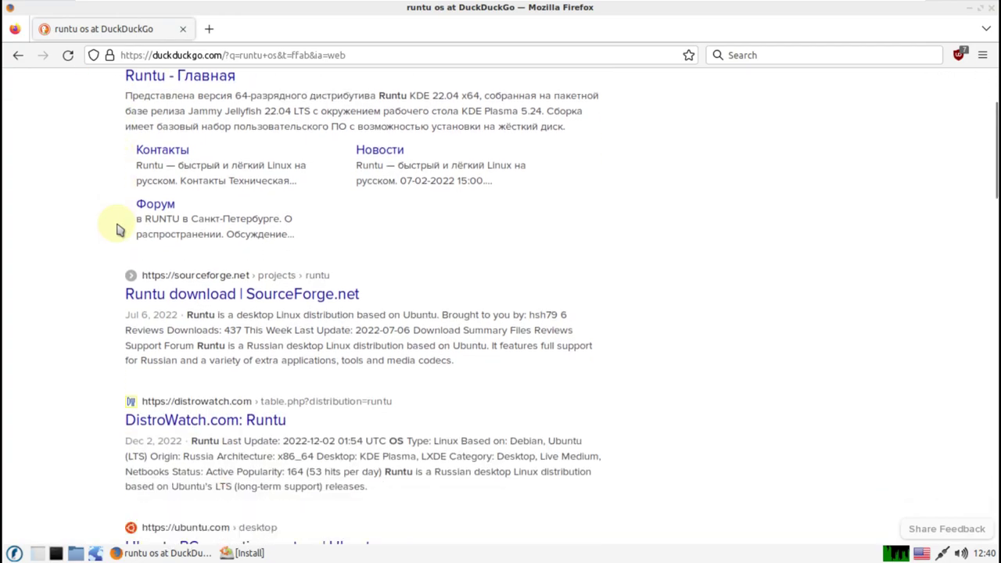
pyautogui.scroll(10, 117, 227)
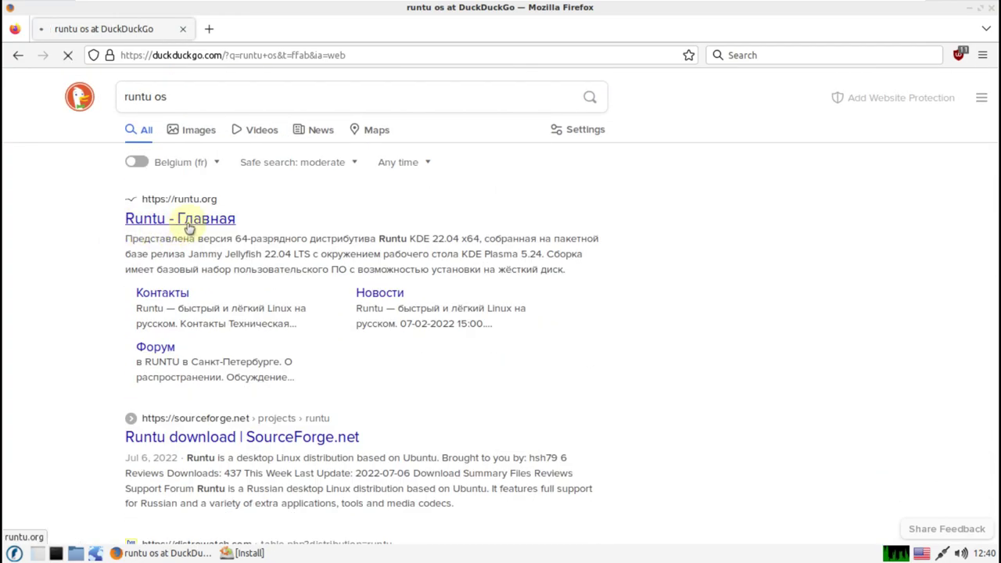
pyautogui.click(188, 227)
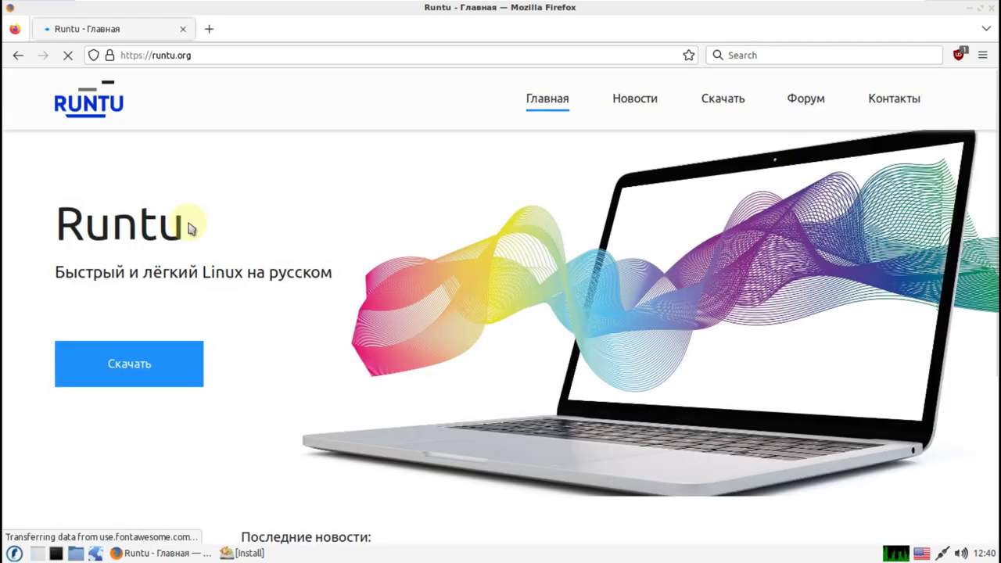
pyautogui.scroll(-5, 302, 235)
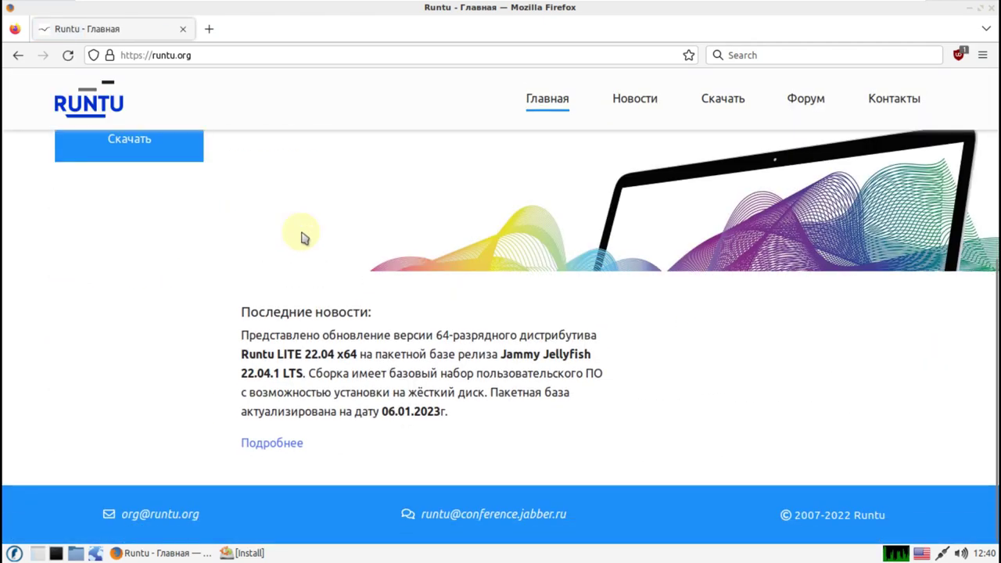
pyautogui.scroll(5, 669, 388)
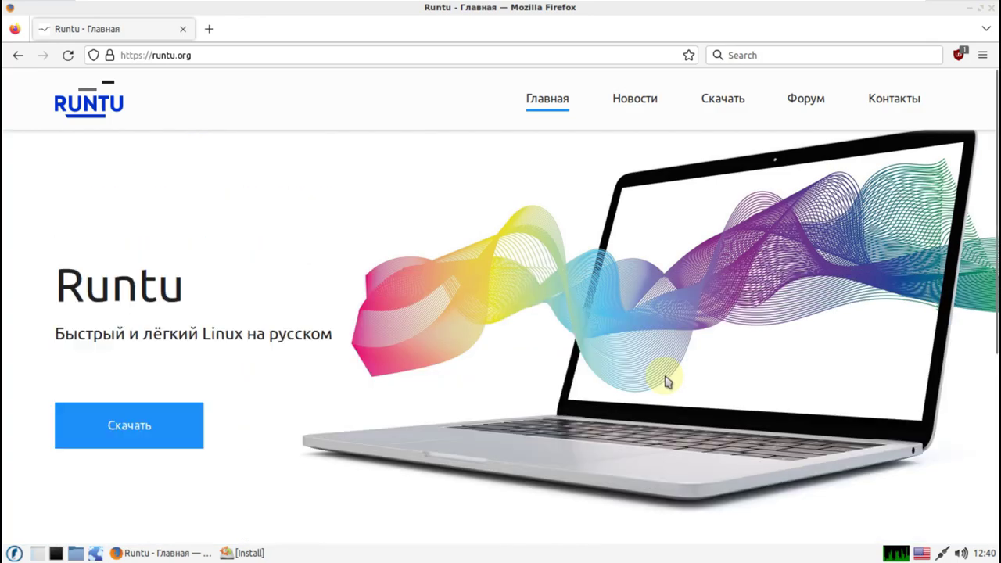
# Search DuckDuckGo for "google translate" in a new tab and open Google Translate, answering Google's consent page.
pyautogui.click(209, 28)
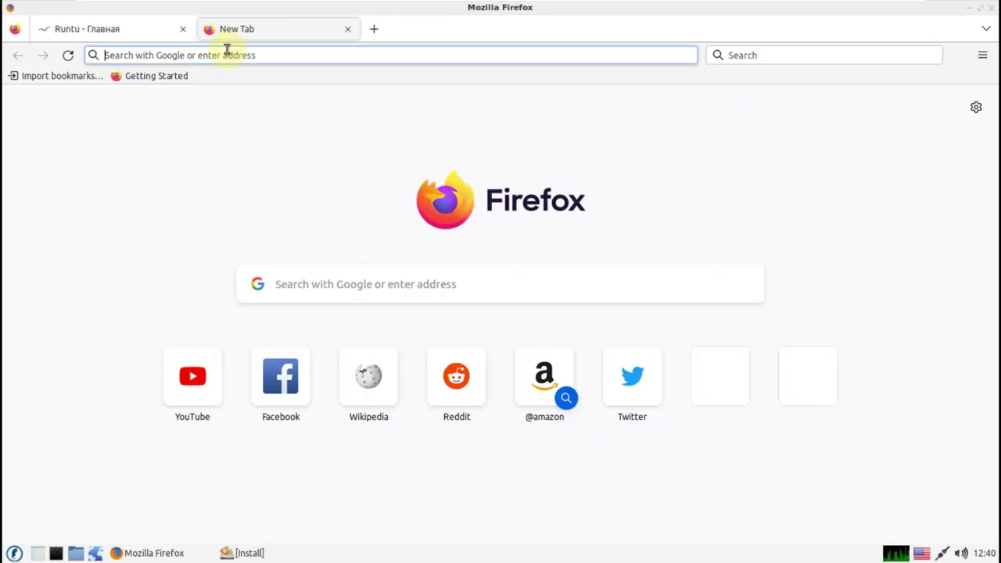
pyautogui.click(292, 240)
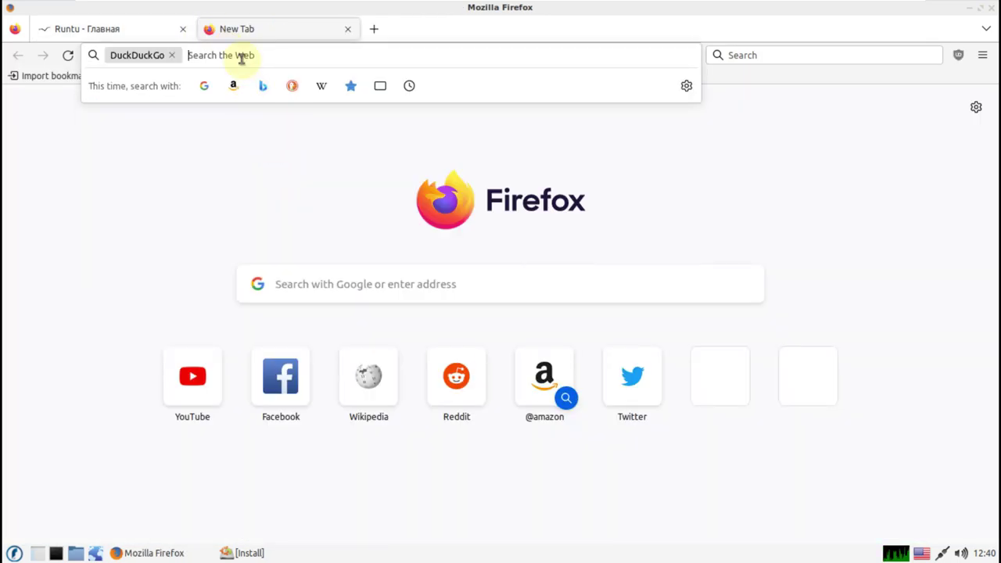
pyautogui.write('google translat')
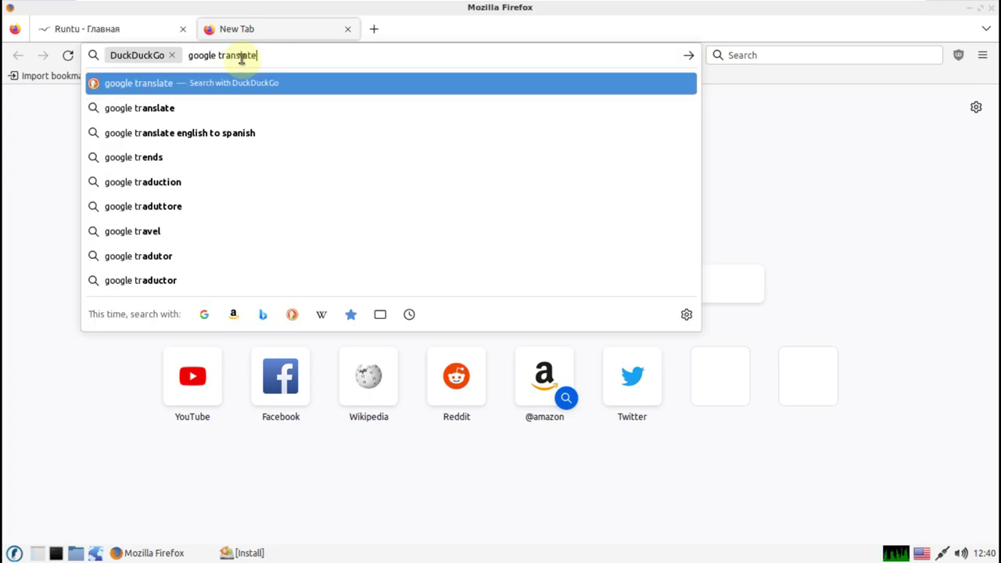
pyautogui.write('e')
pyautogui.press('Return')
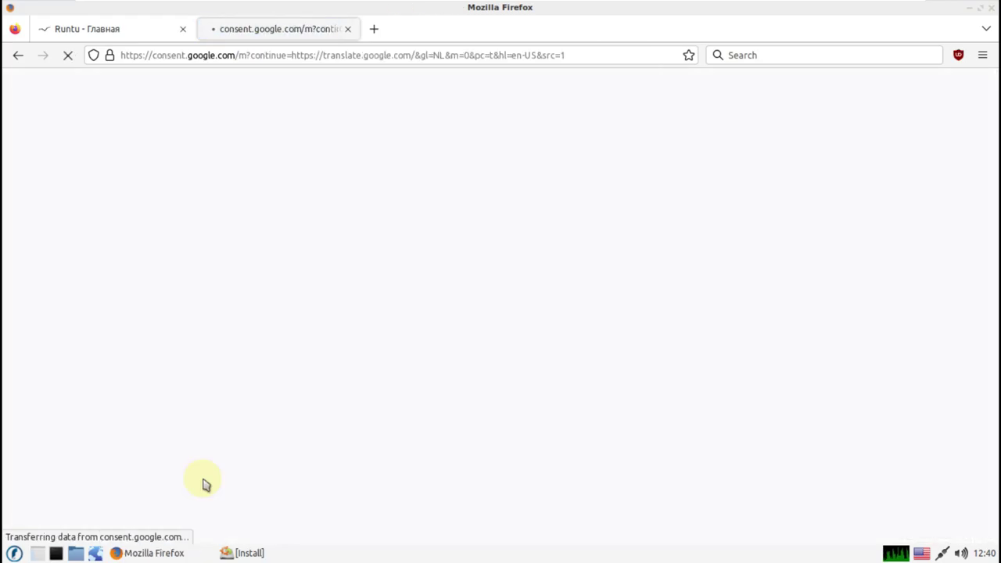
pyautogui.scroll(-3, 582, 438)
pyautogui.click(582, 438)
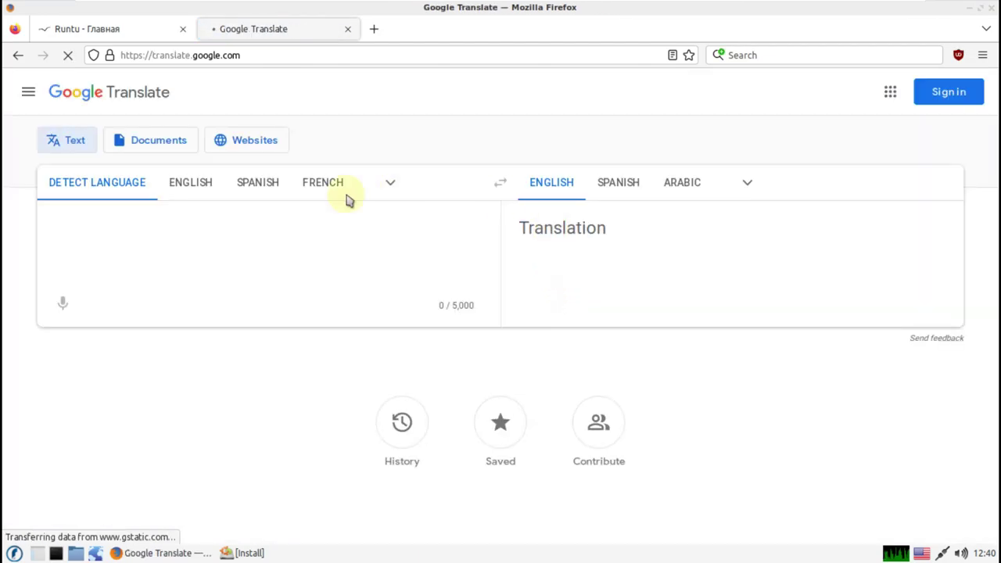
pyautogui.click(243, 152)
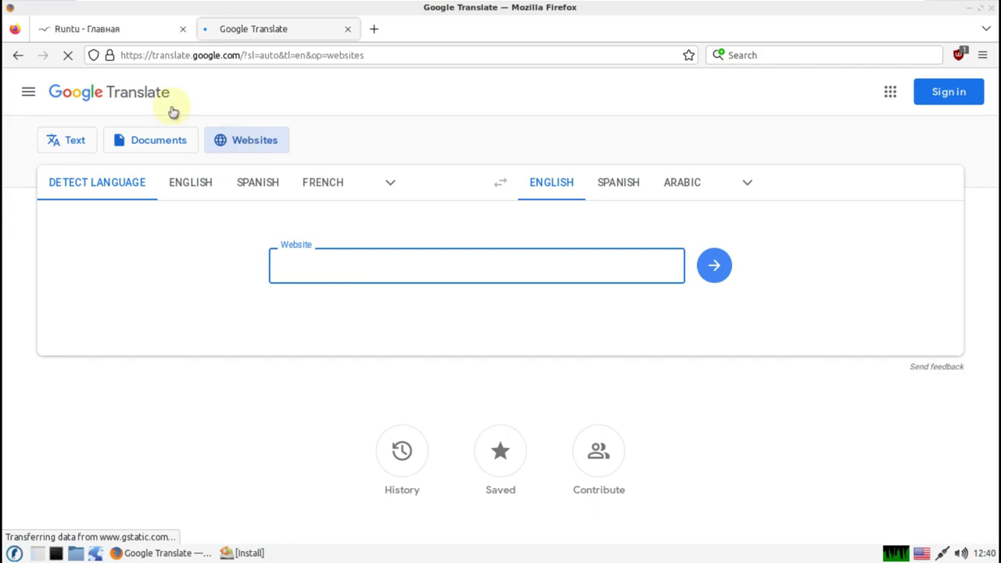
pyautogui.click(125, 28)
pyautogui.click(202, 55)
pyautogui.hotkey('ctrl', 'x')
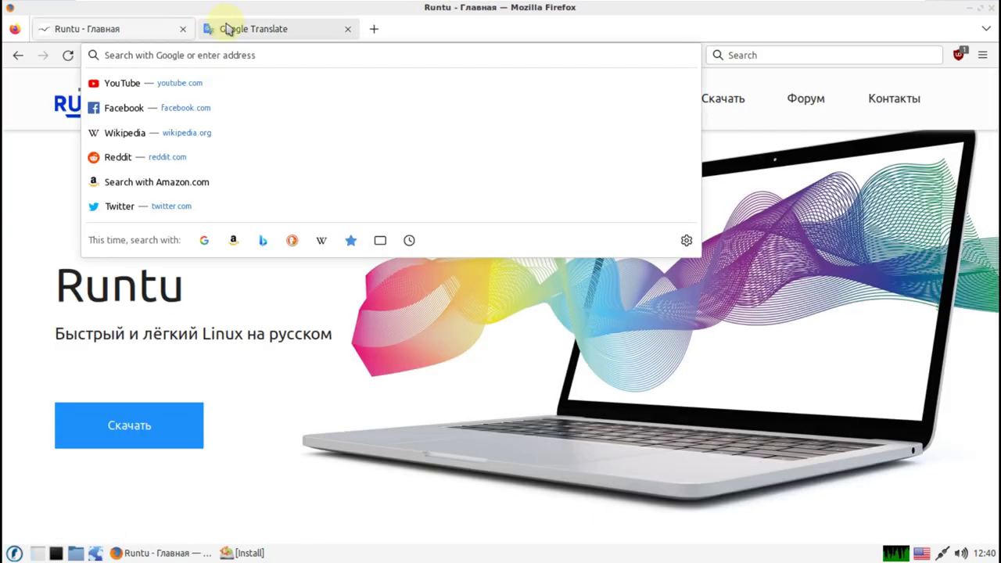
pyautogui.click(203, 29)
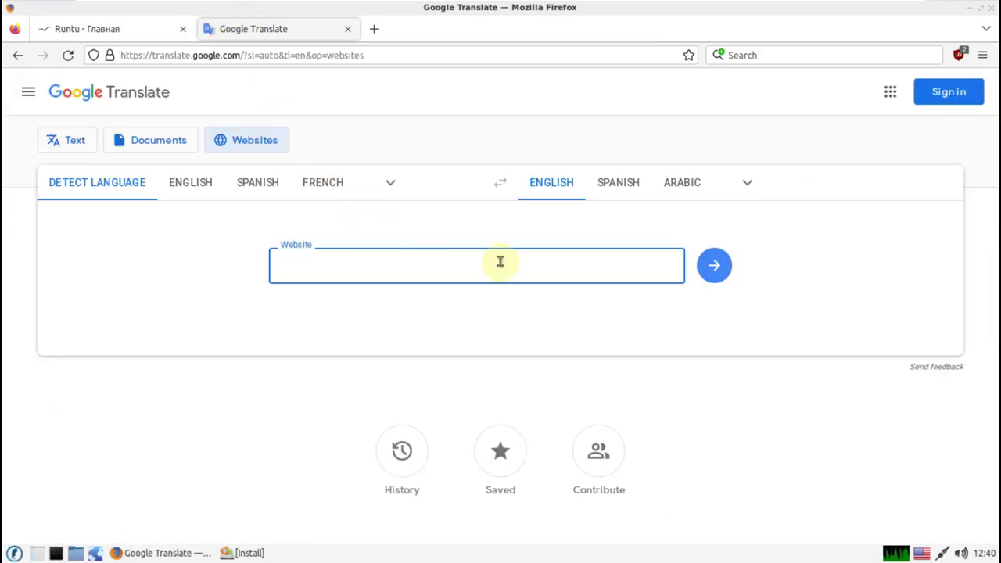
pyautogui.hotkey('ctrl', 'v')
# Open the English translation of the Runtu site and close the Google Translate and original Runtu tabs.
pyautogui.click(717, 270)
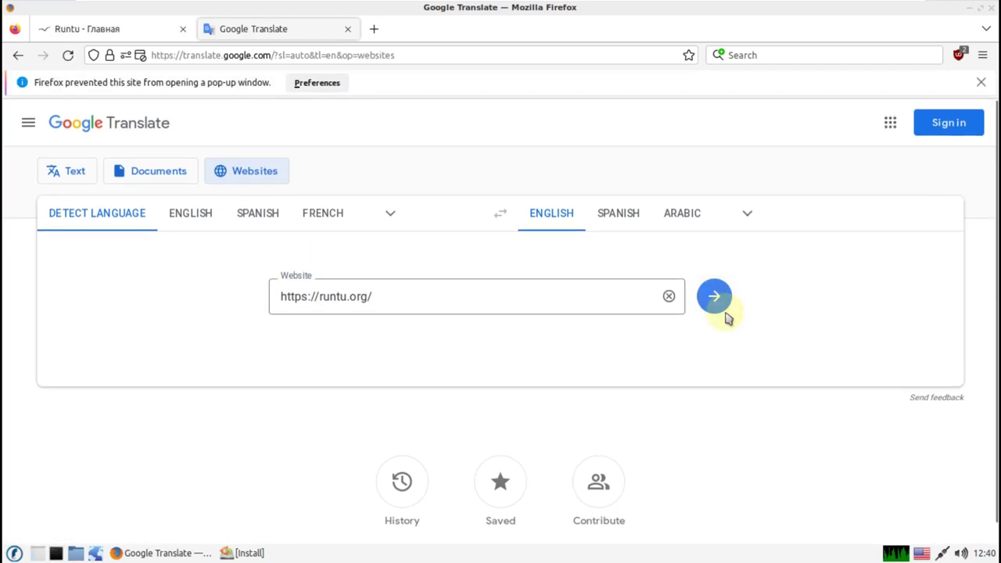
pyautogui.scroll(-1, 726, 309)
pyautogui.click(723, 288)
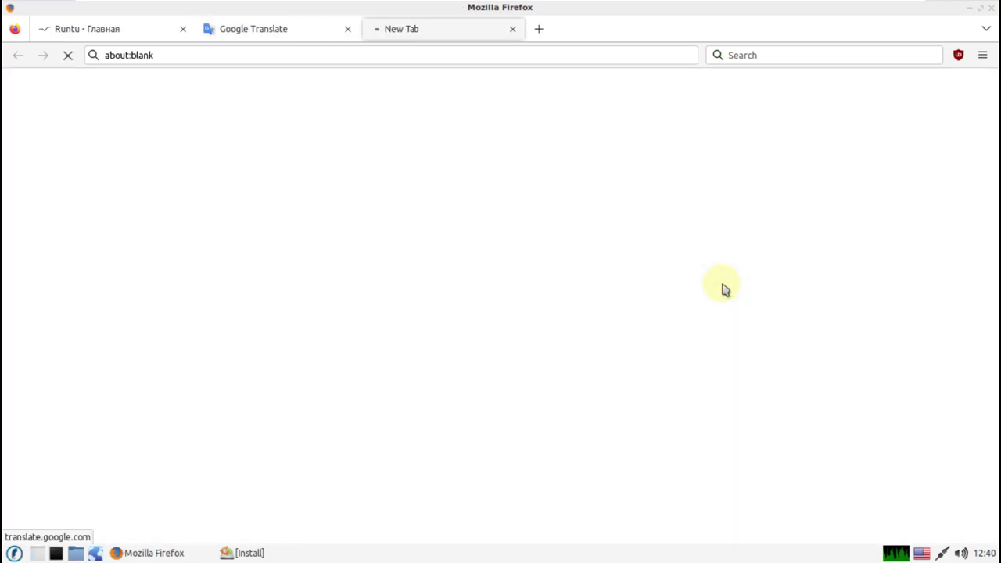
pyautogui.click(347, 29)
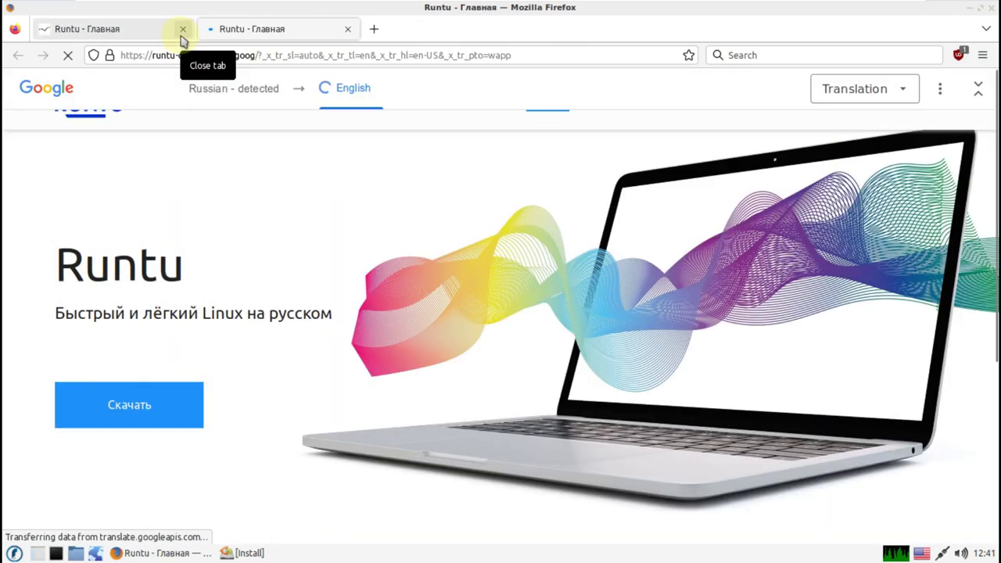
pyautogui.click(182, 29)
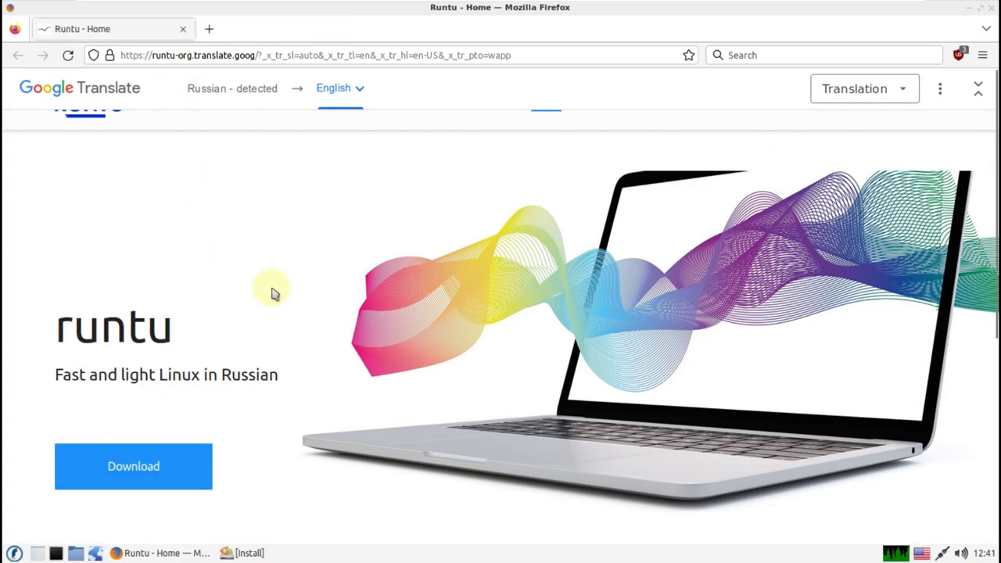
# Open the full latest news post on the translated Runtu site and read the list of main system elements.
pyautogui.scroll(-5, 280, 358)
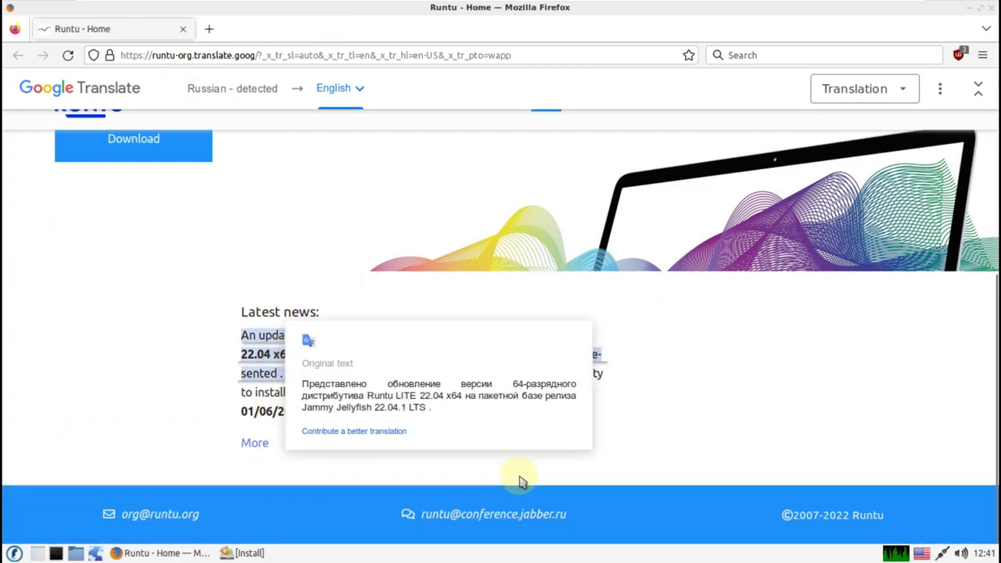
pyautogui.click(255, 444)
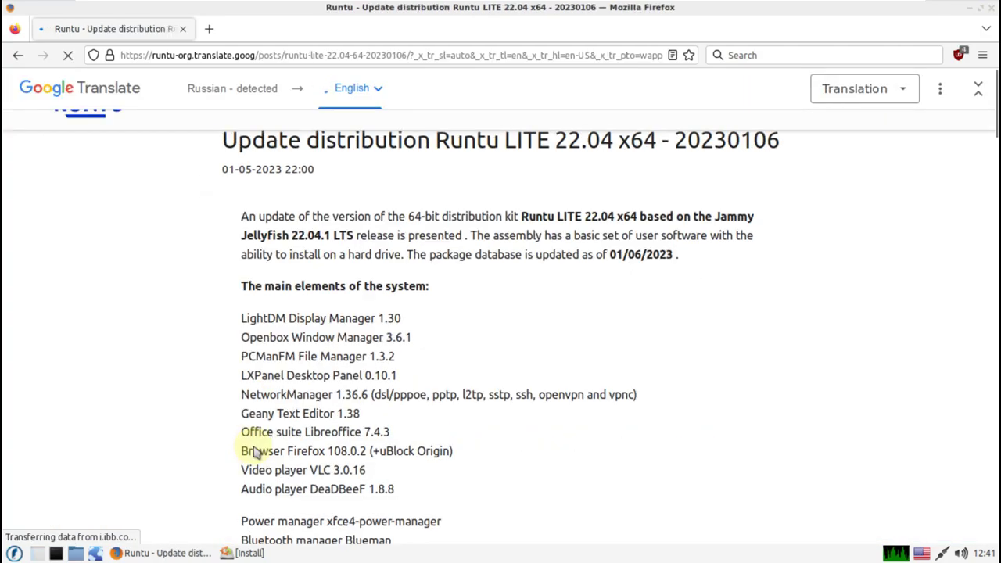
pyautogui.scroll(-2, 354, 336)
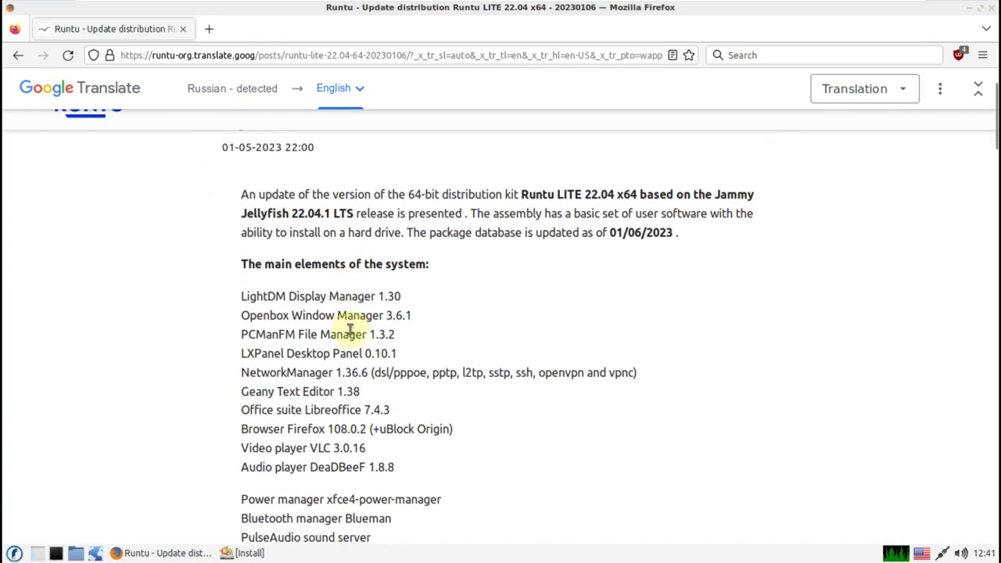
pyautogui.moveTo(349, 329)
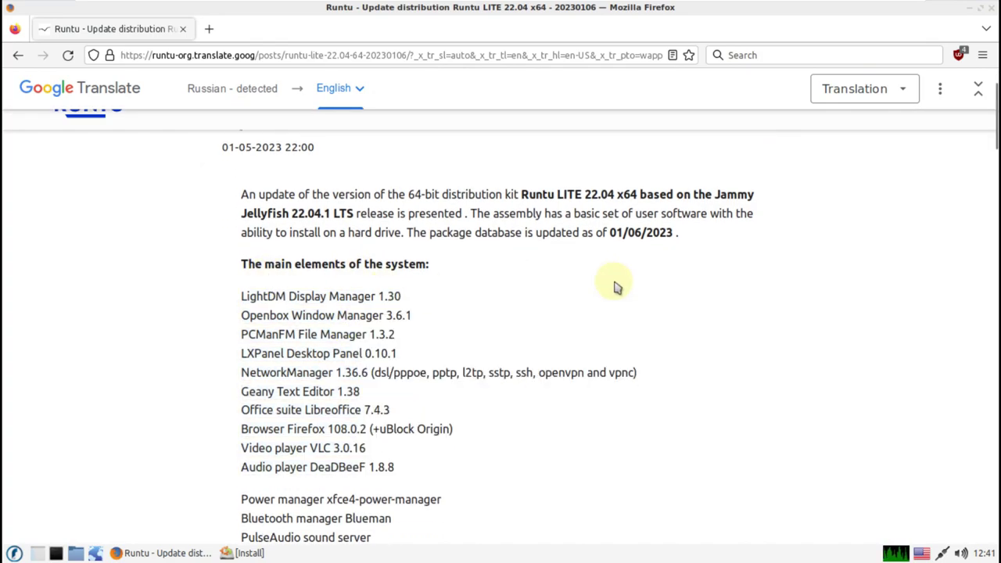
pyautogui.scroll(-2, 377, 315)
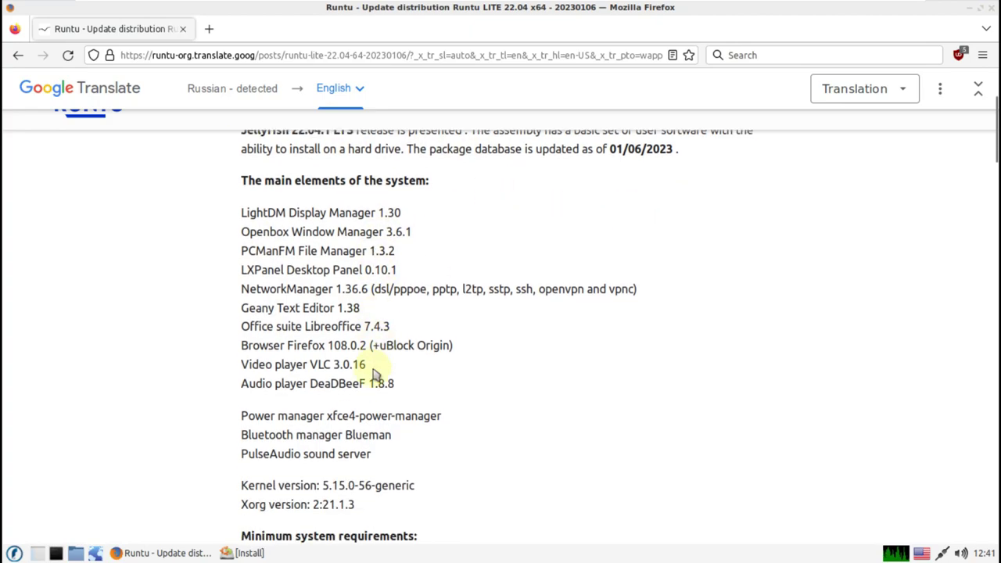
# Read the rest of the translated release post, from system requirements and screenshots to the download links, and highlight the ISO file name.
pyautogui.scroll(-8, 266, 269)
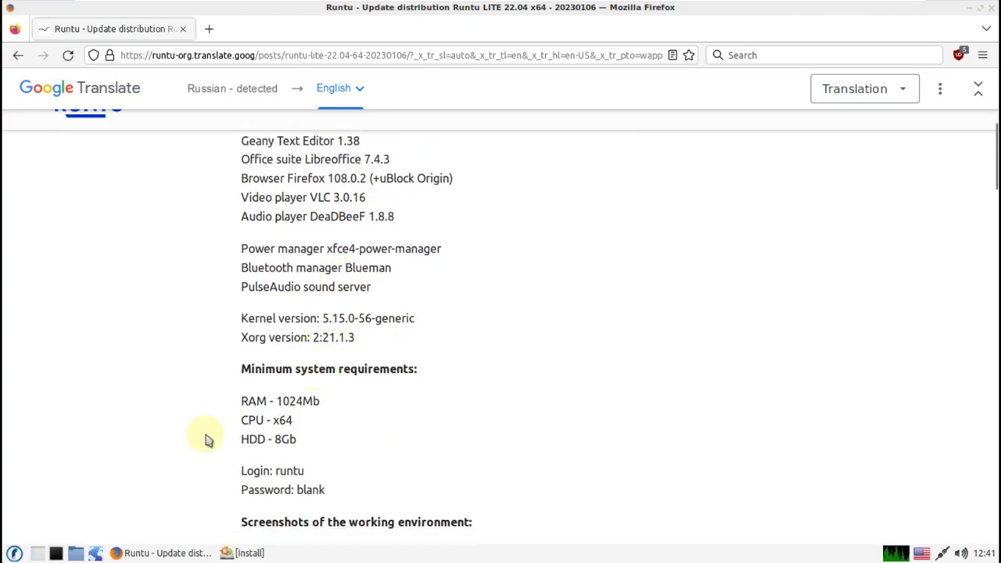
pyautogui.scroll(-15, 313, 340)
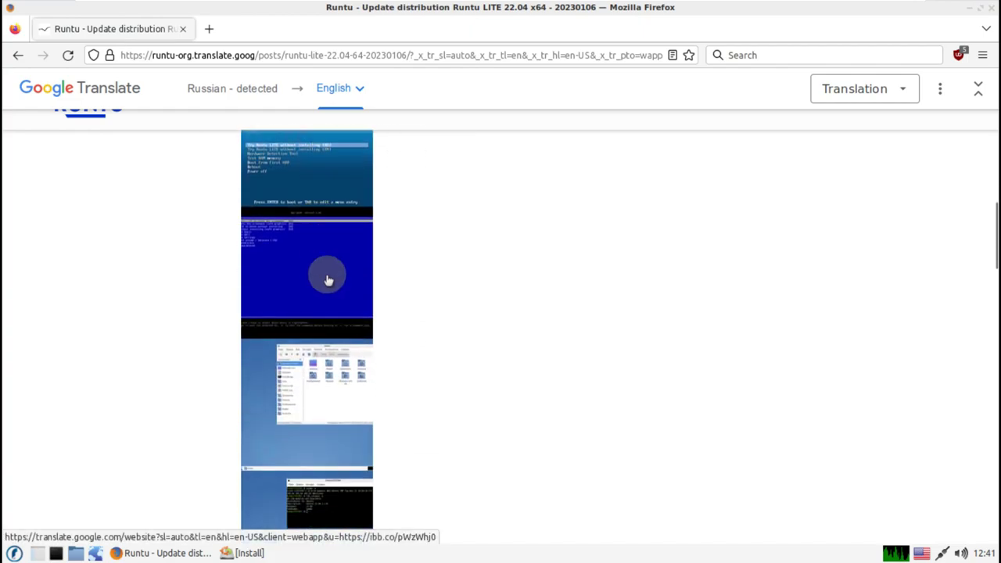
pyautogui.scroll(-15, 516, 305)
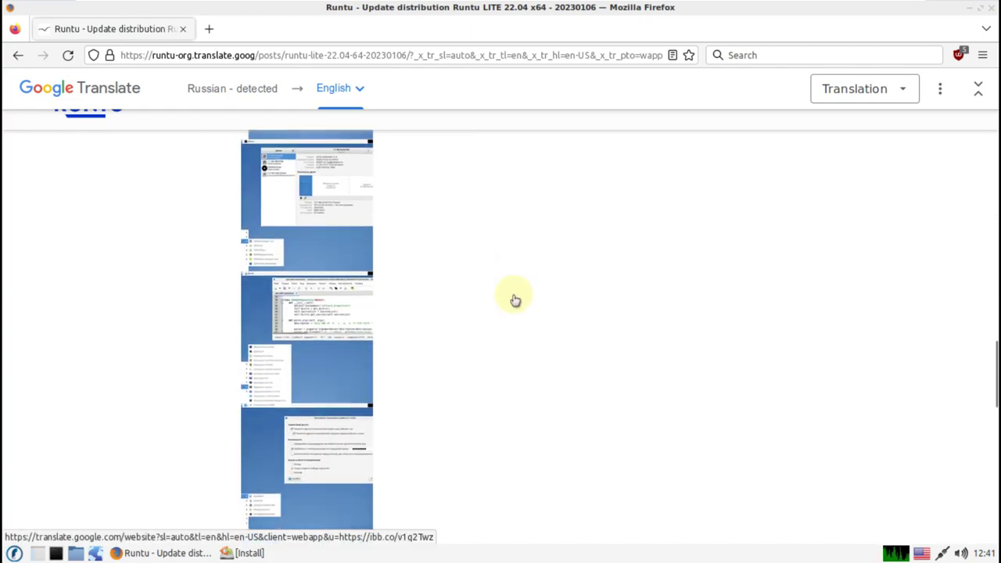
pyautogui.scroll(-6, 517, 301)
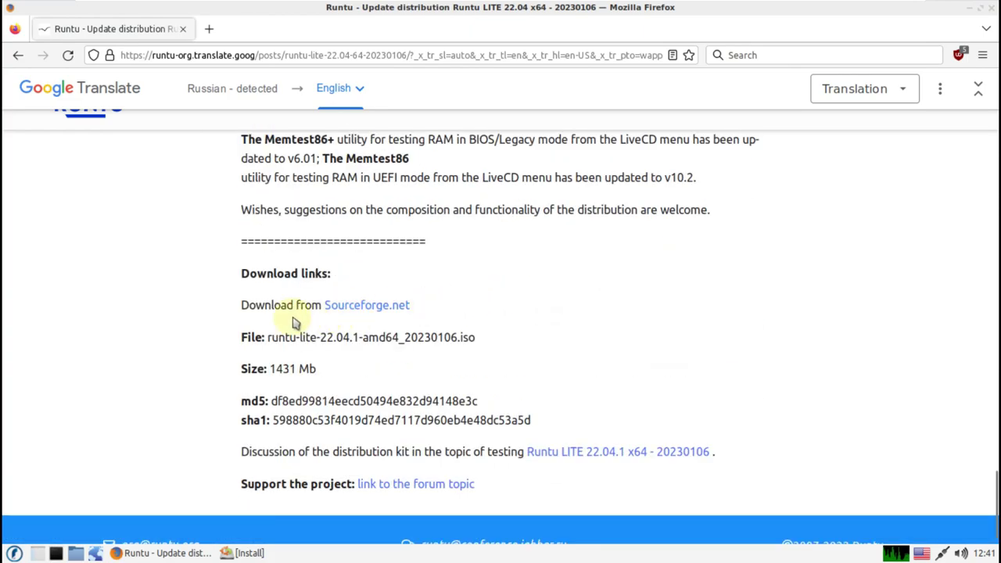
pyautogui.moveTo(466, 339); pyautogui.dragTo(266, 336)
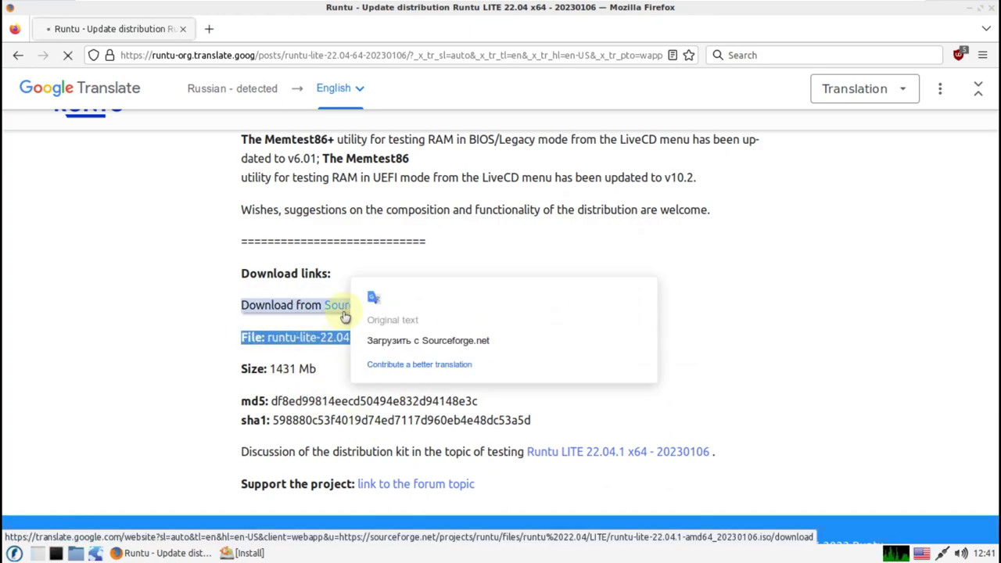
# Open the post's Sourceforge.net download page for the Runtu ISO and accept its privacy notice.
pyautogui.click(346, 311)
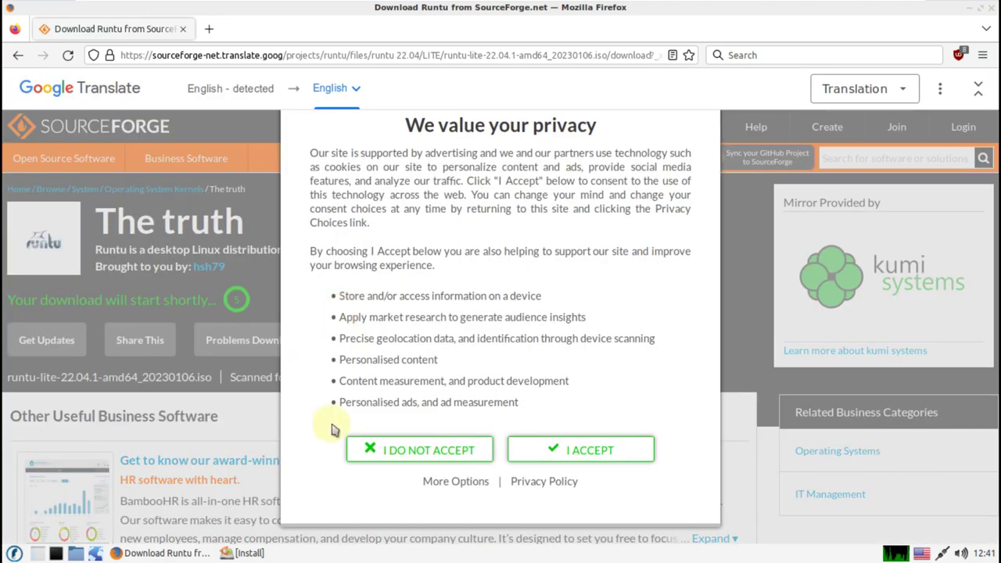
pyautogui.click(558, 457)
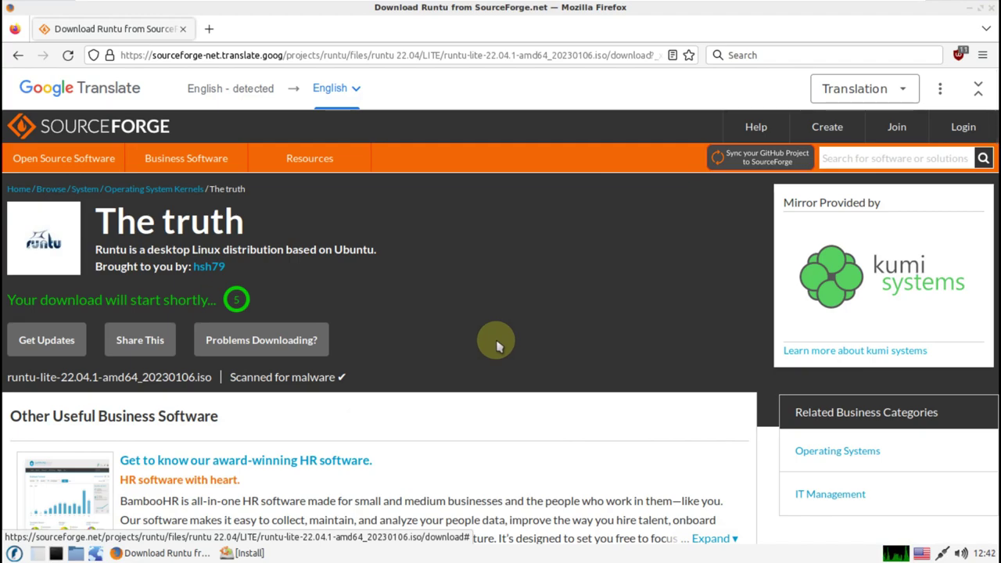
pyautogui.scroll(-3, 492, 340)
pyautogui.scroll(3, 492, 340)
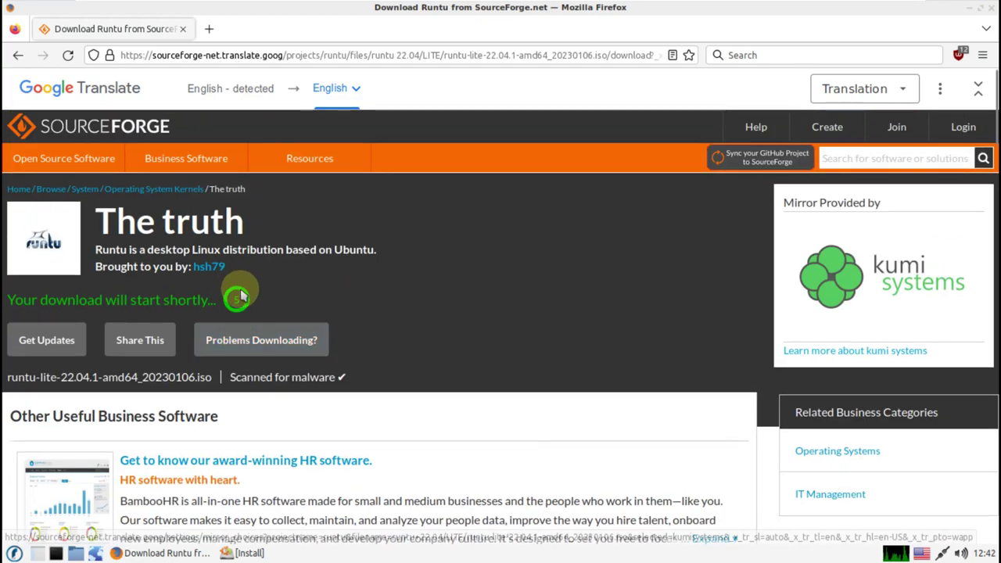
# Load youtube.com/9to5linux in a new browser tab.
pyautogui.click(209, 29)
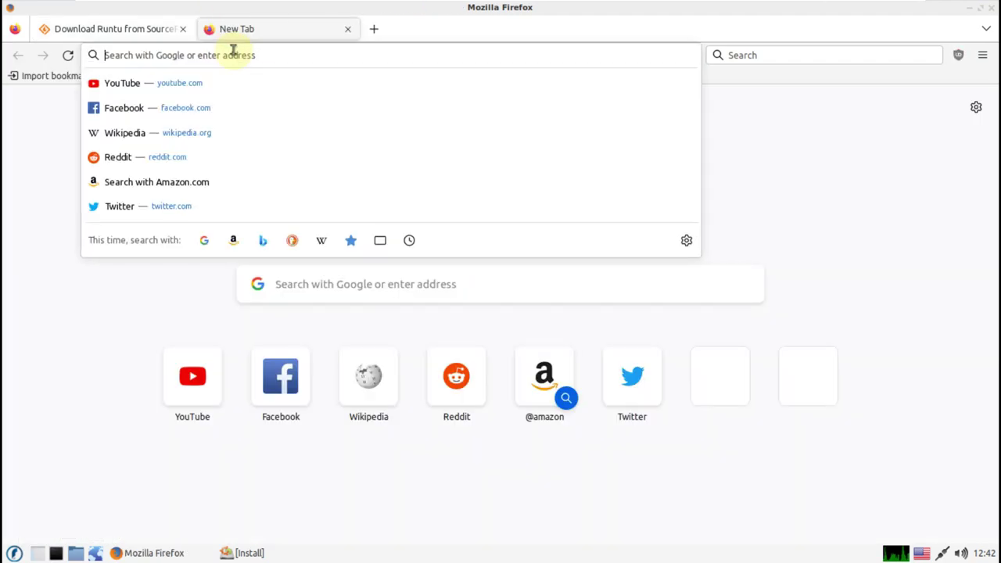
pyautogui.write('youtube.com/9to5linux')
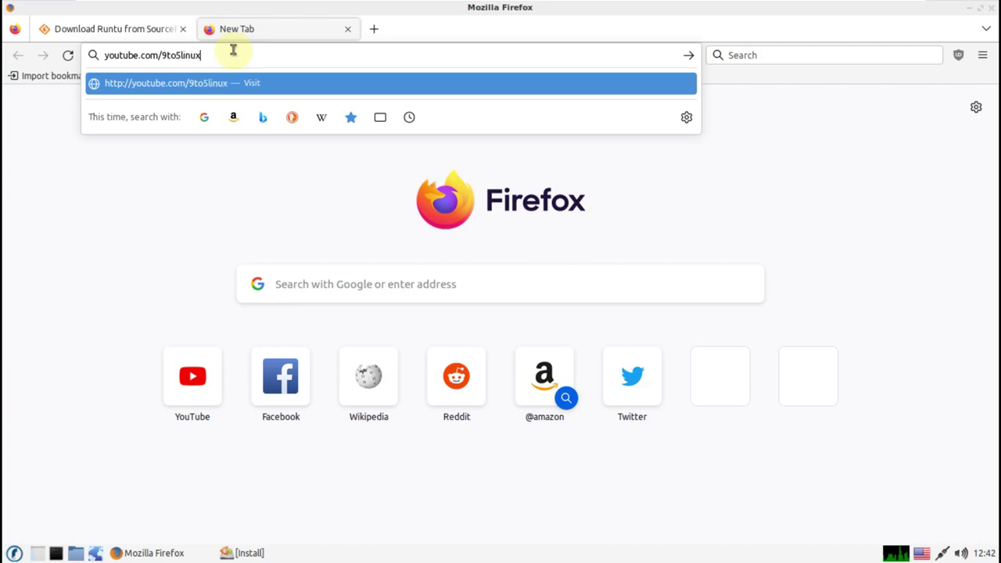
pyautogui.press('Return')
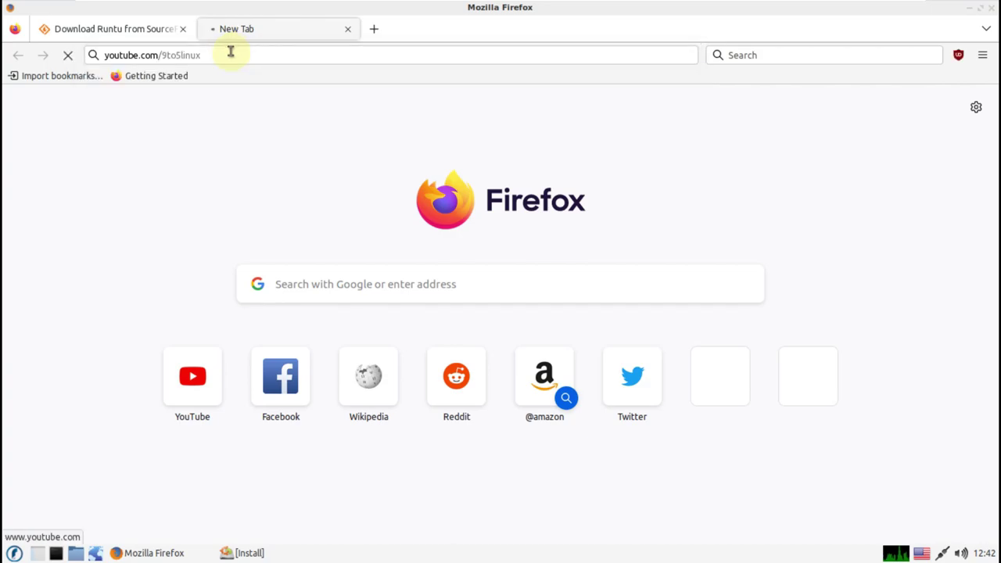
# Return to the SourceForge page and try to open the download problem options for the Runtu ISO.
pyautogui.click(124, 31)
pyautogui.scroll(-3, 256, 333)
pyautogui.scroll(4, 258, 263)
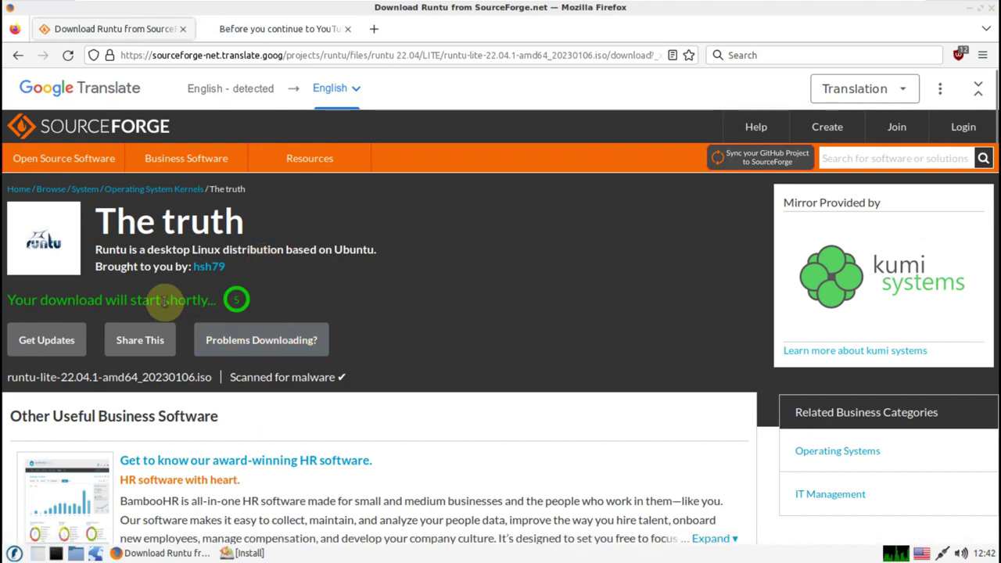
pyautogui.click(252, 344)
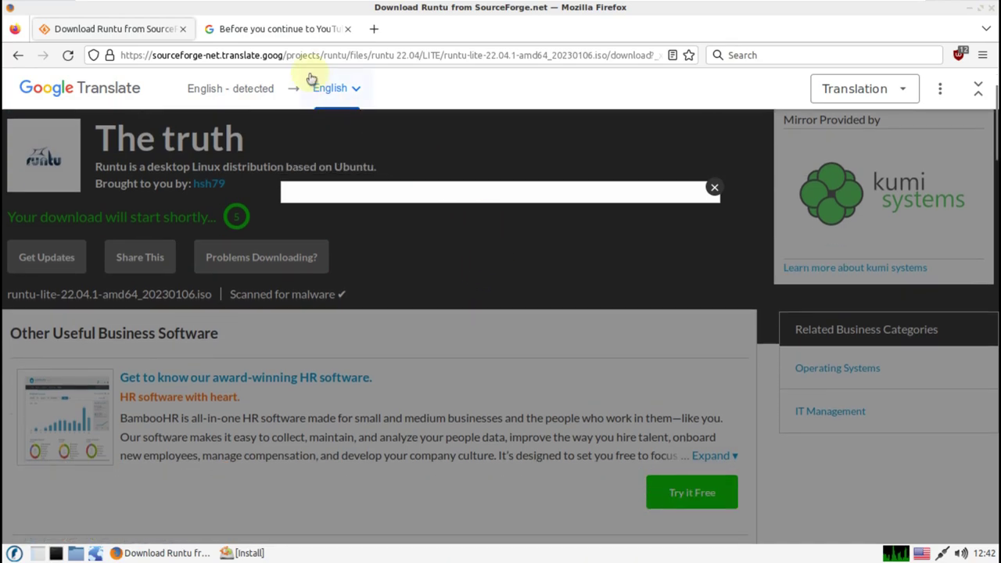
# Switch to the YouTube tab and accept all cookies on its consent page.
pyautogui.click(295, 32)
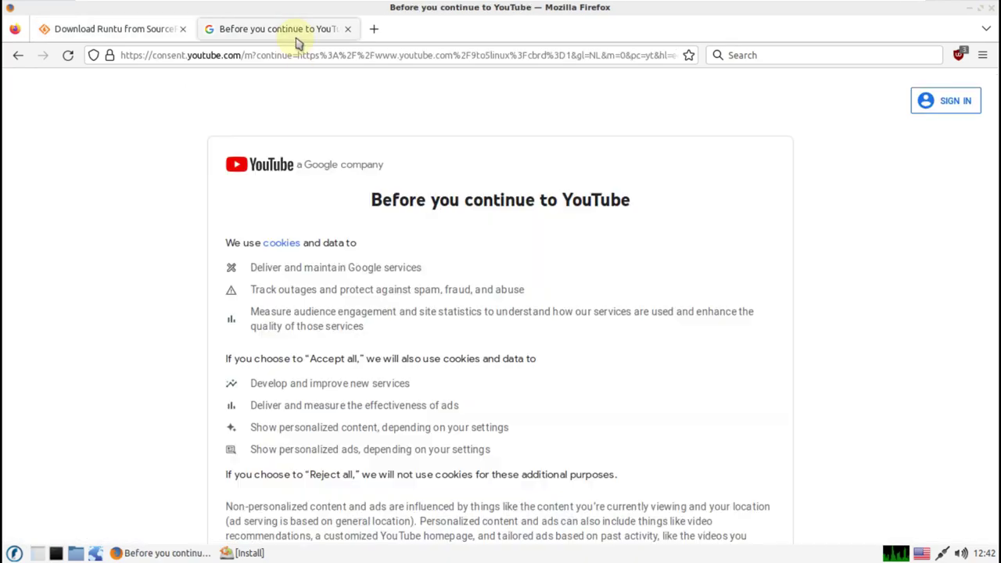
pyautogui.scroll(-3, 483, 335)
pyautogui.click(689, 472)
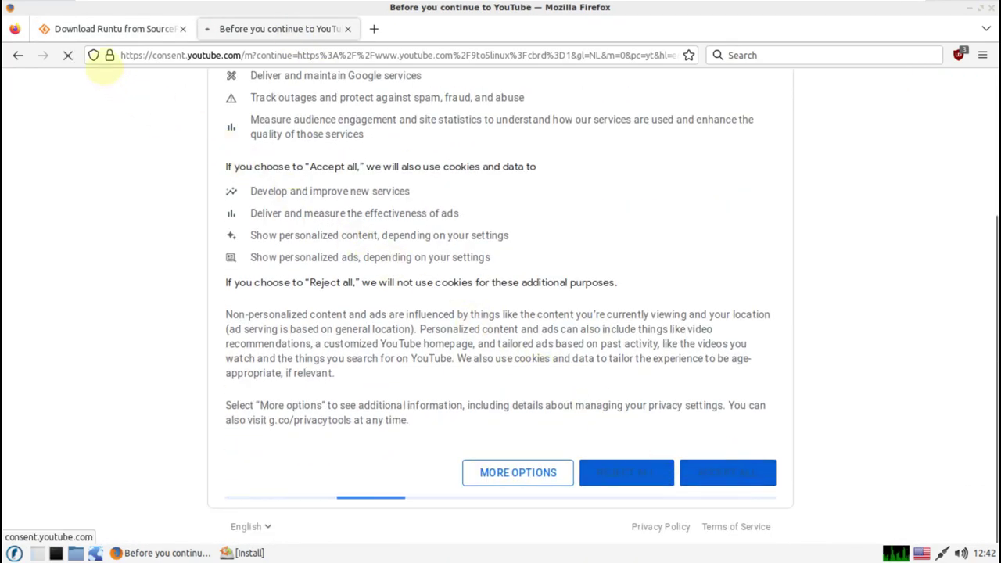
# Close the empty popup on the SourceForge tab, reload the download page and accept the privacy notices.
pyautogui.click(102, 35)
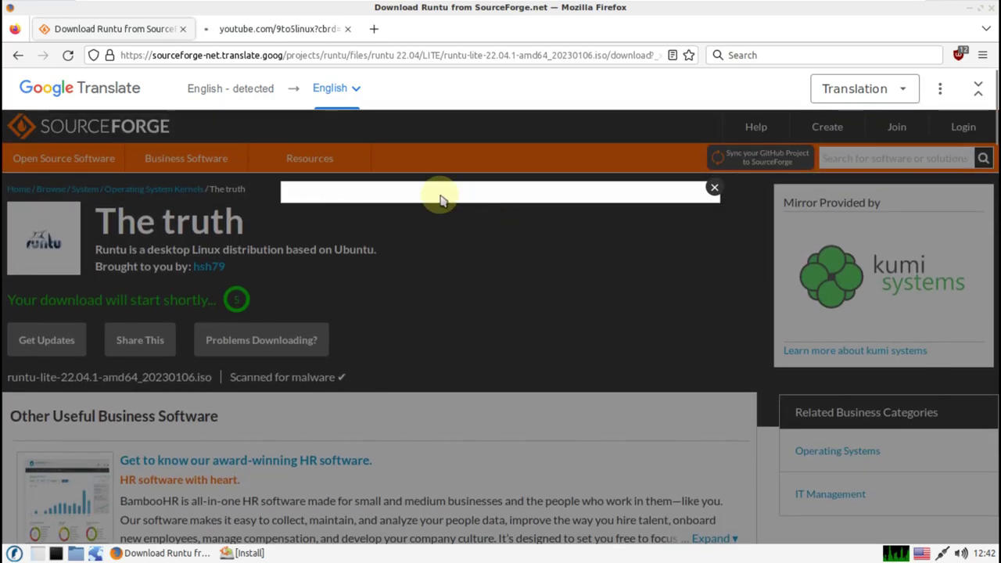
pyautogui.click(713, 188)
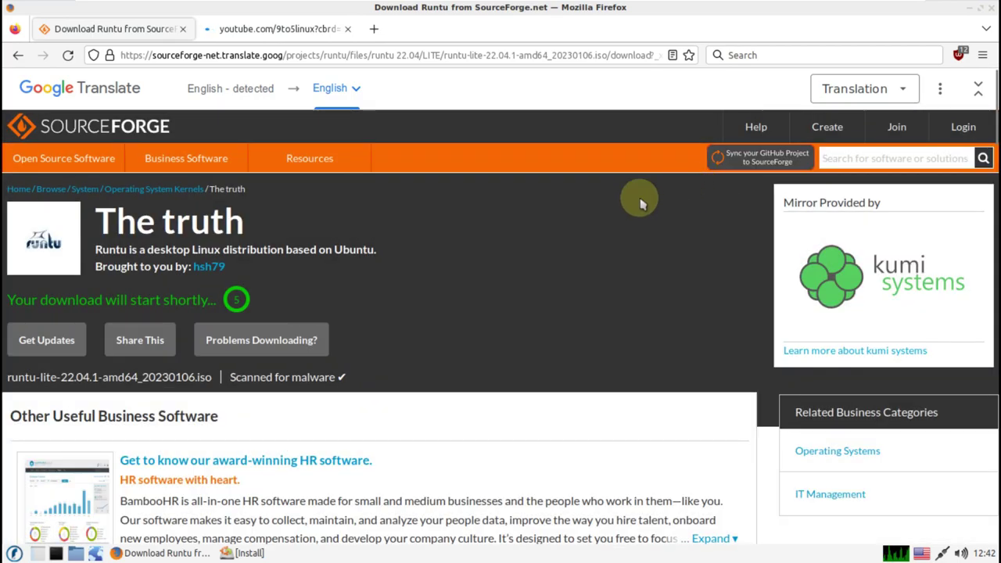
pyautogui.click(68, 55)
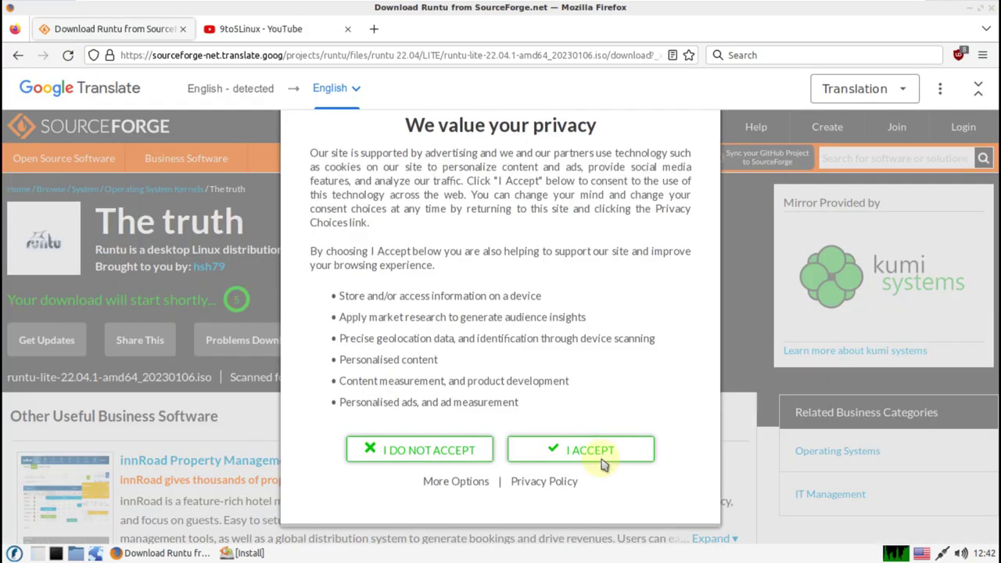
pyautogui.click(583, 448)
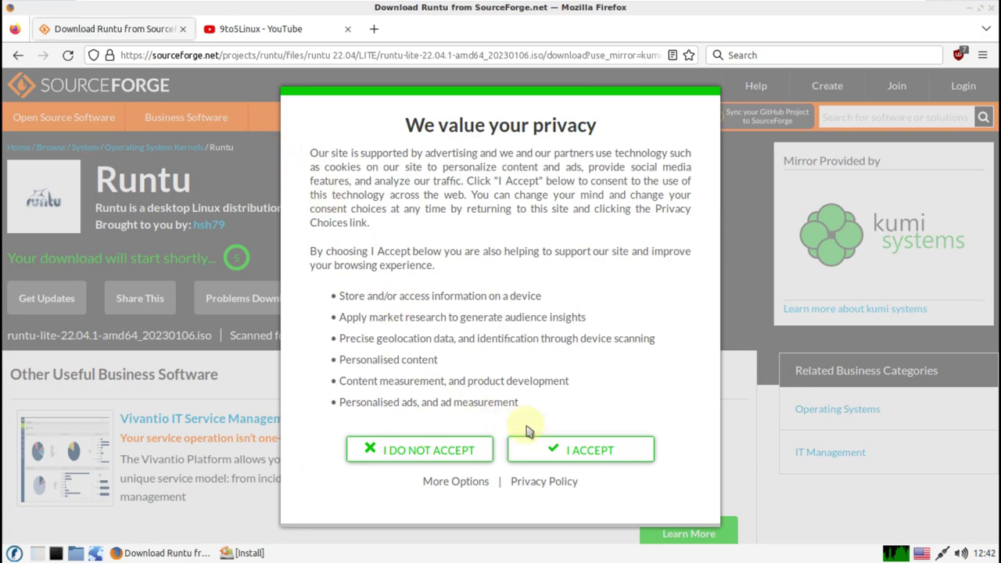
pyautogui.click(557, 450)
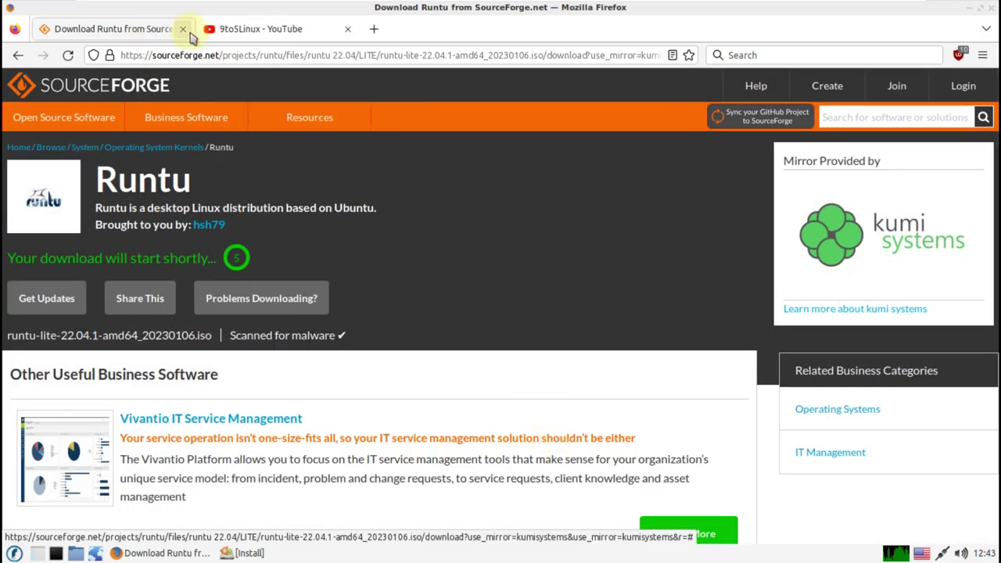
# Close the SourceForge tab and search the 9to5Linux channel for "runtu".
pyautogui.click(182, 29)
pyautogui.click(786, 333)
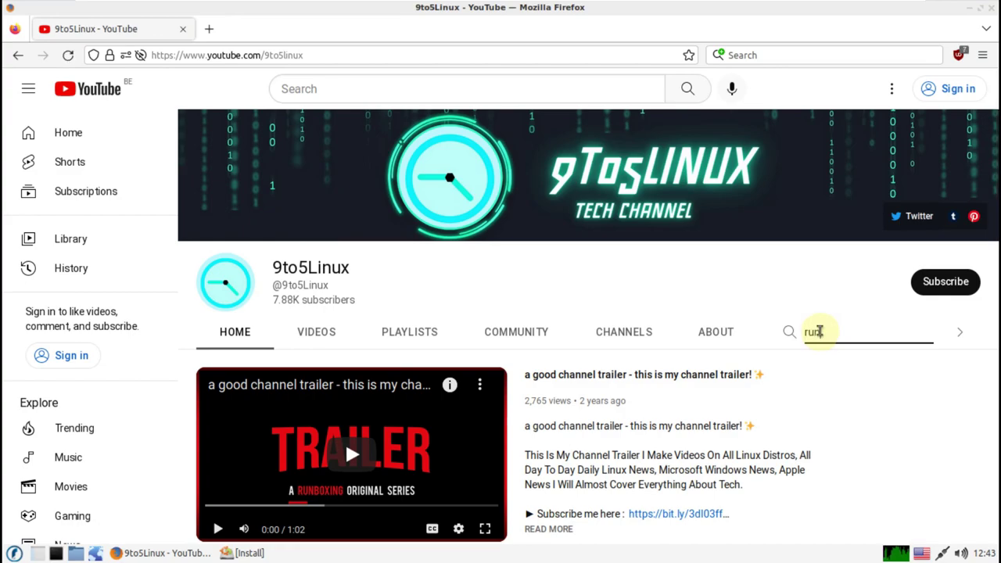
pyautogui.press('Return')
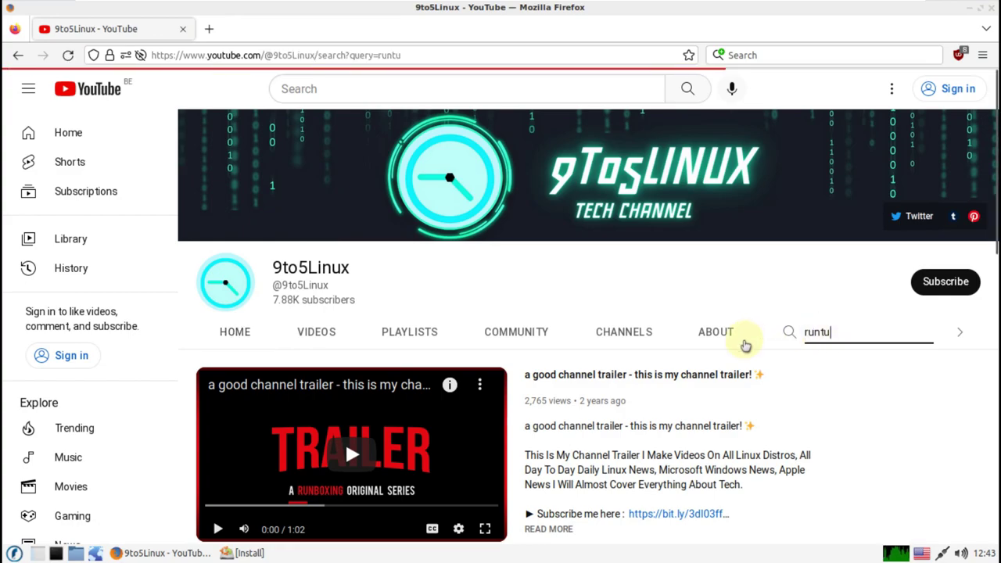
pyautogui.scroll(-4, 700, 282)
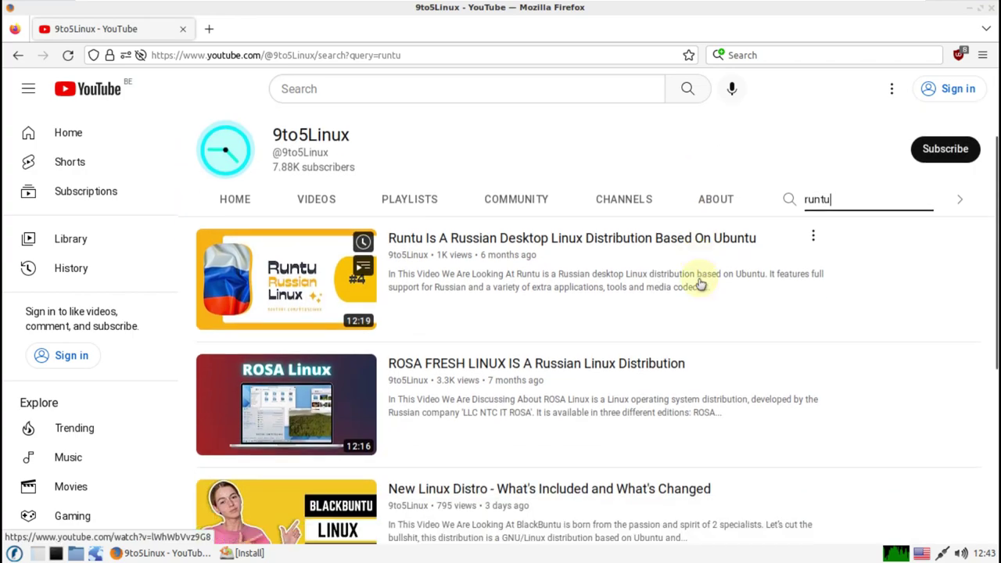
pyautogui.scroll(4, 700, 281)
# Open the 9to5Linux channel's About page and review its description and weekly schedule, highlighting the schedule text.
pyautogui.click(725, 333)
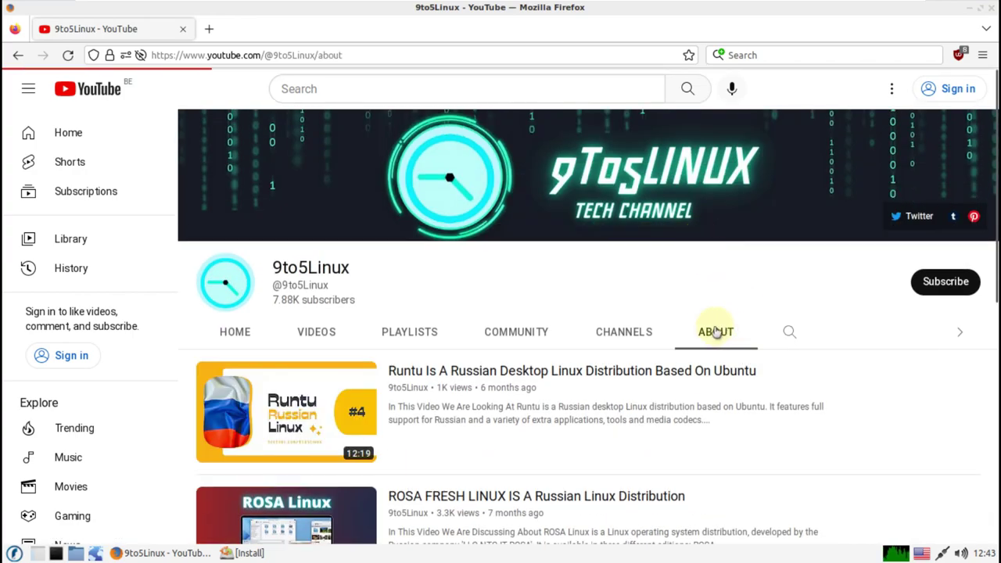
pyautogui.moveTo(490, 420); pyautogui.dragTo(340, 358)
pyautogui.click(341, 358)
pyautogui.scroll(-4, 337, 356)
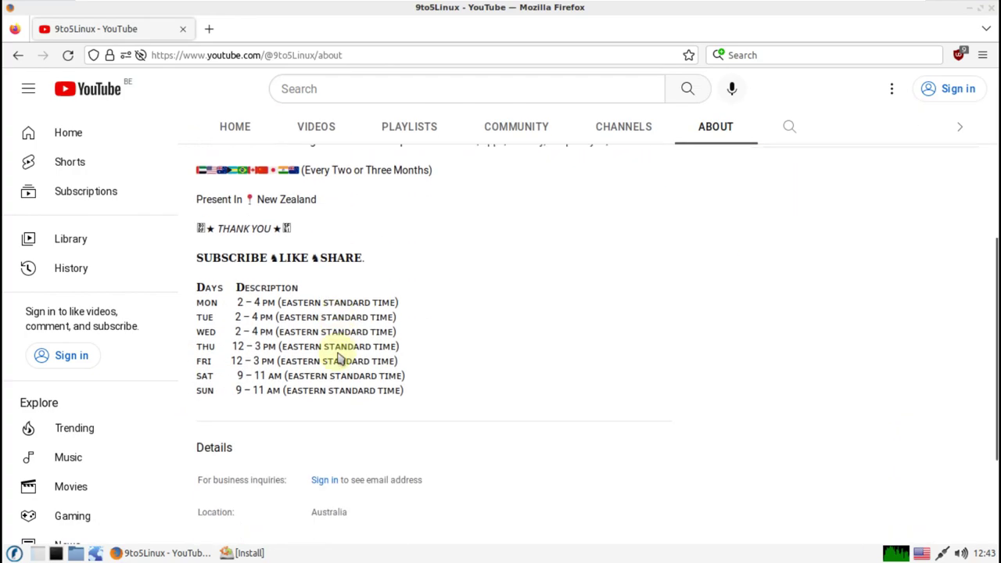
pyautogui.moveTo(198, 248); pyautogui.dragTo(393, 380)
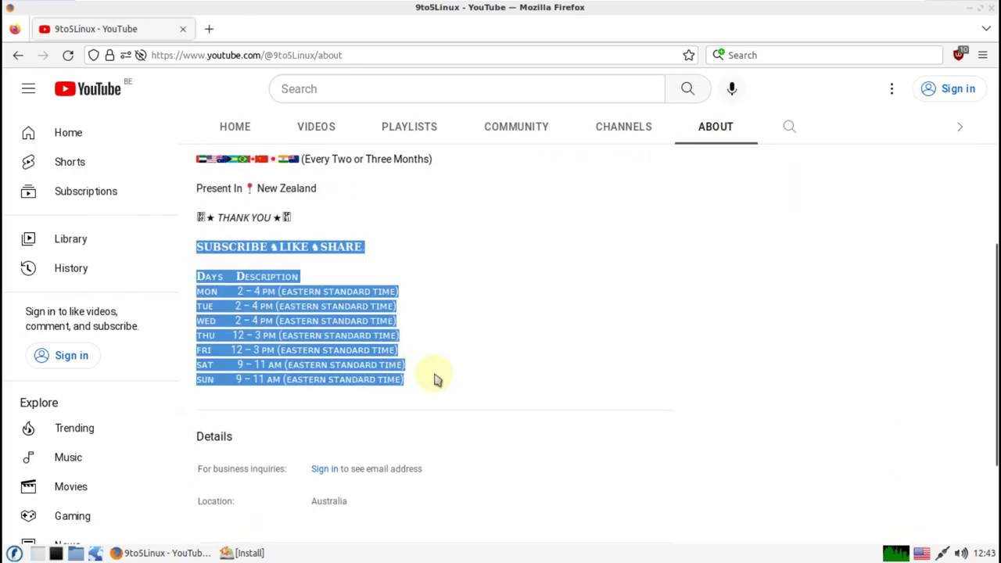
pyautogui.scroll(4, 535, 355)
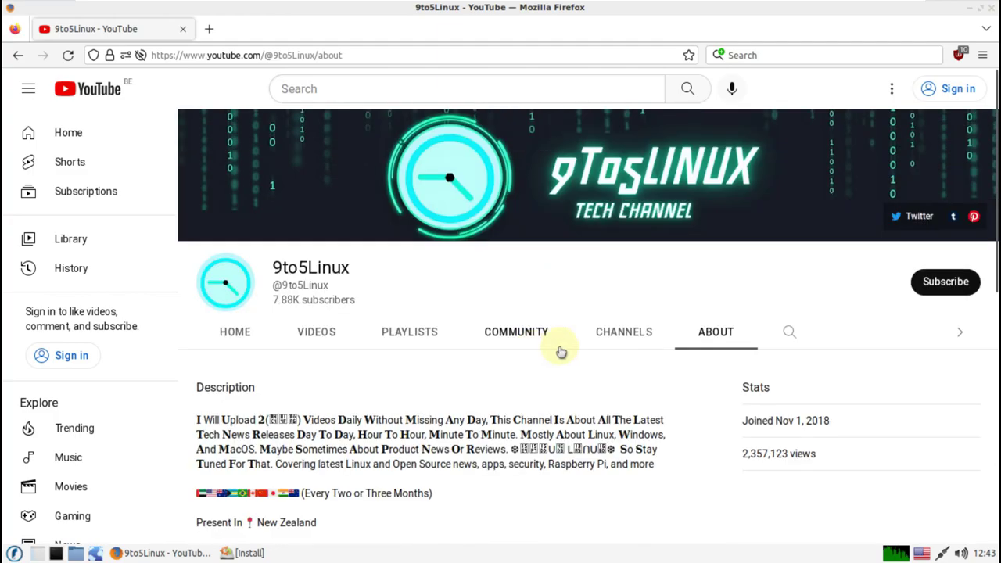
# Show the channel's subscribe prompt, dismiss it and close Firefox.
pyautogui.click(941, 290)
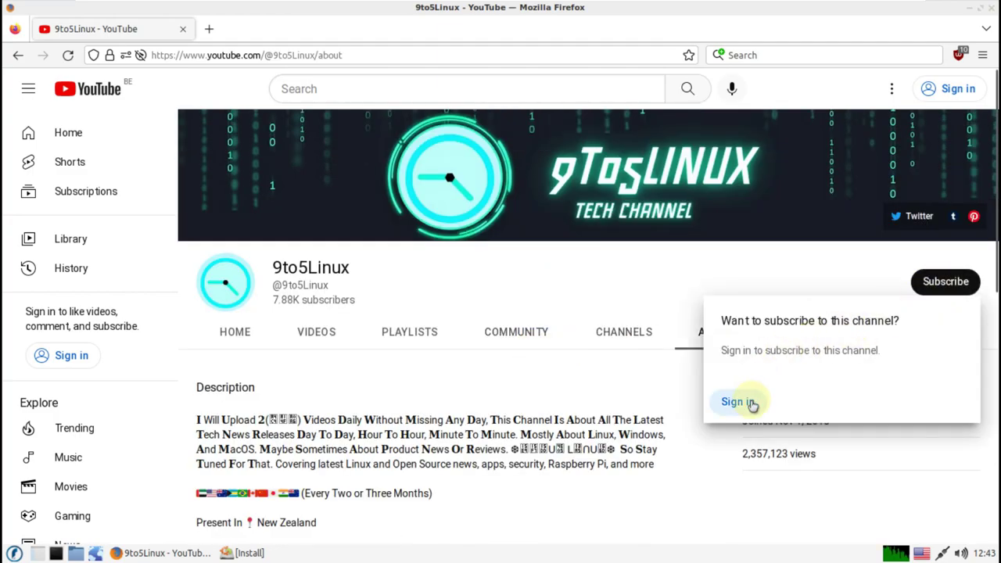
pyautogui.click(632, 263)
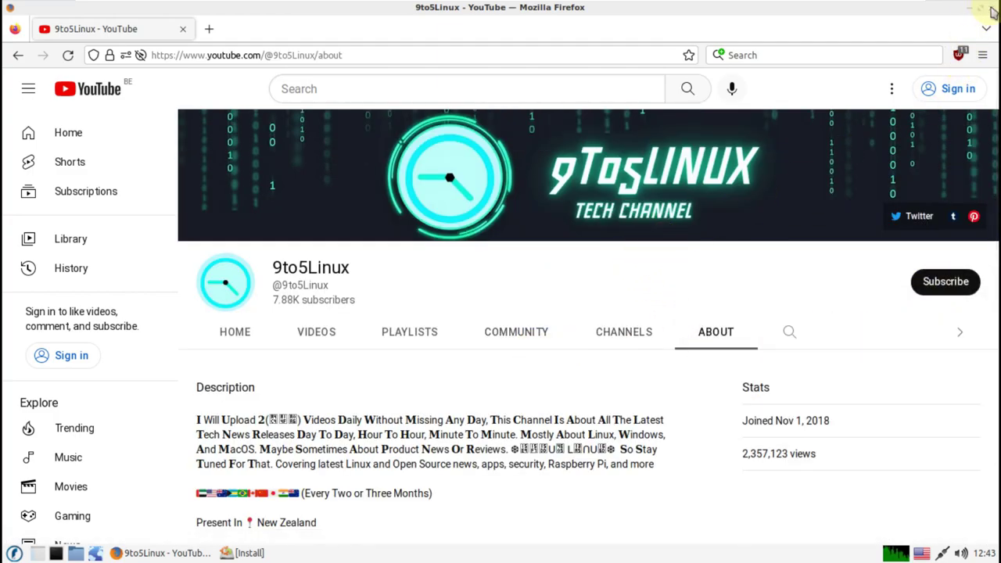
pyautogui.hotkey('ctrl', 'q')
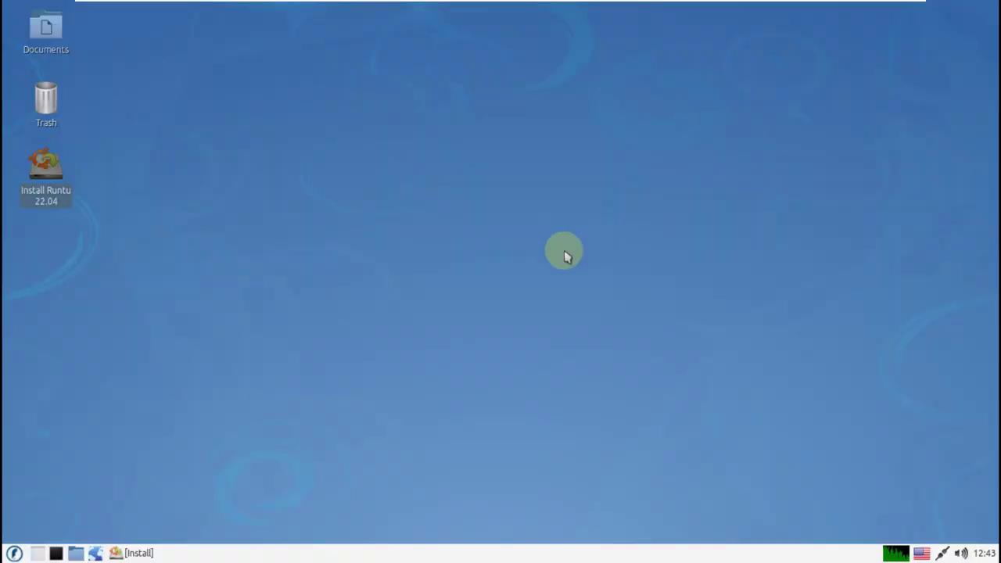
# Restore the Runtu installer and continue with English as the language and English (US) as the keyboard layout.
pyautogui.click(115, 553)
pyautogui.scroll(3, 300, 177)
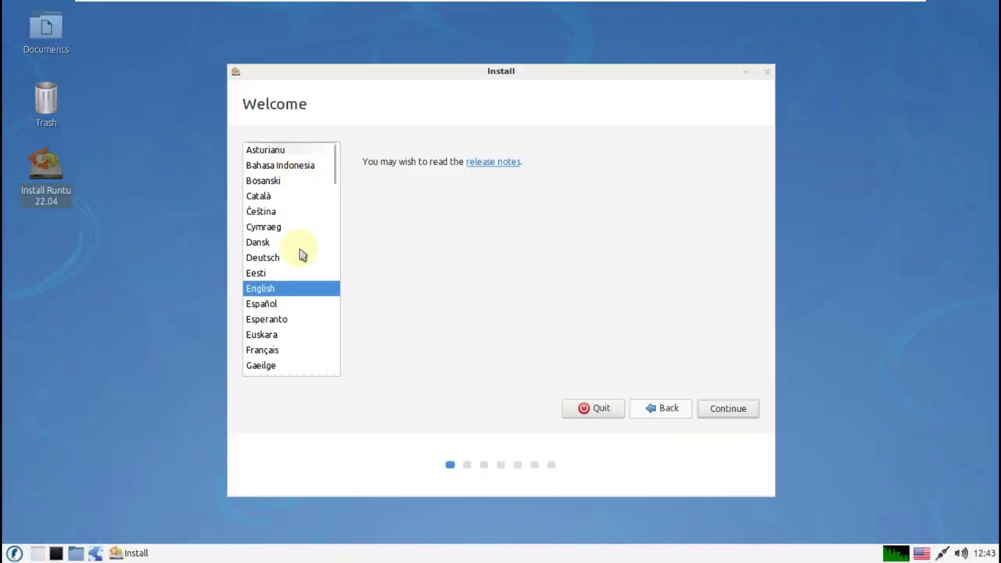
pyautogui.click(720, 407)
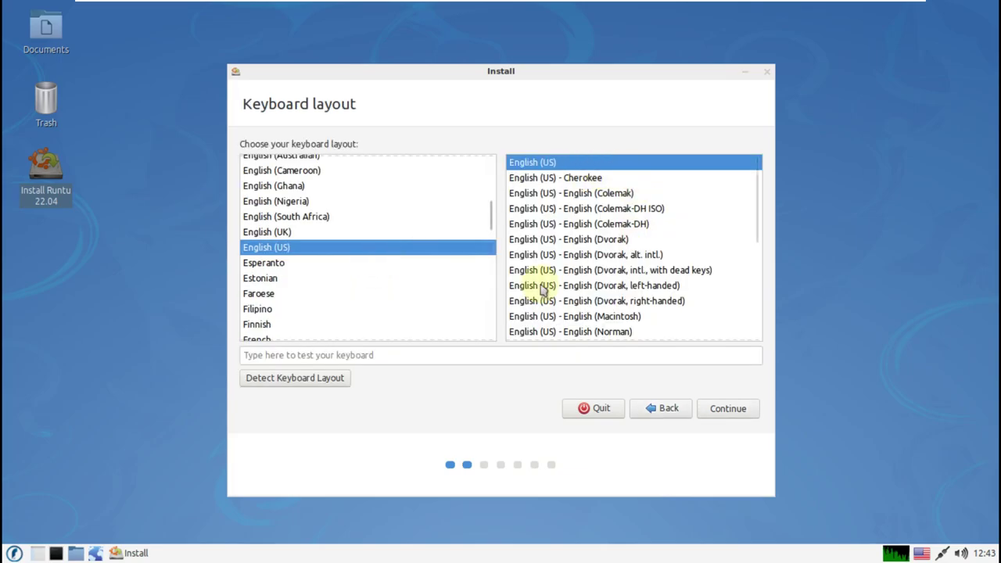
pyautogui.click(713, 405)
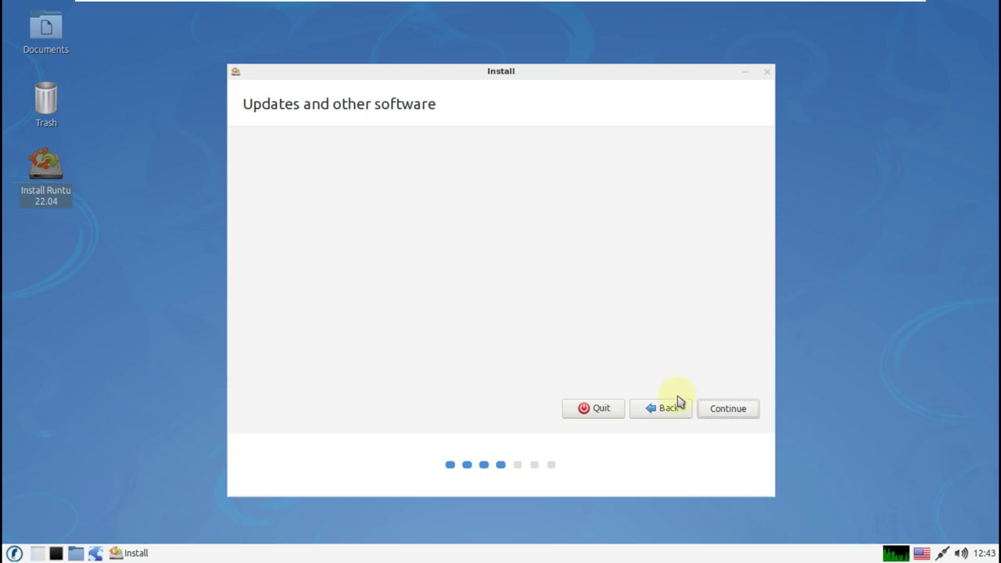
# Continue from the installer's Updates and other software page and move the installer window so its buttons are in view.
pyautogui.click(718, 410)
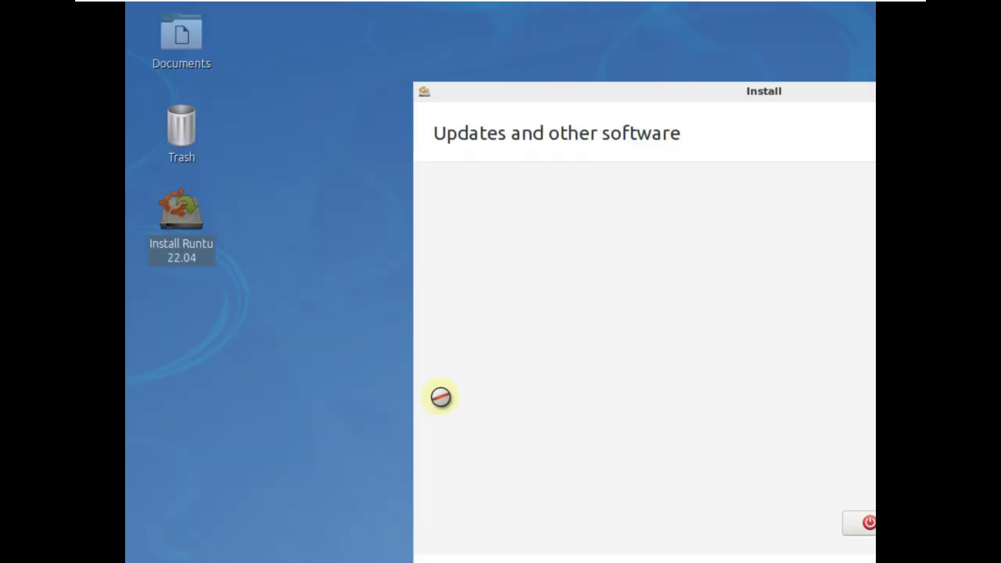
pyautogui.moveTo(660, 99); pyautogui.dragTo(406, 64)
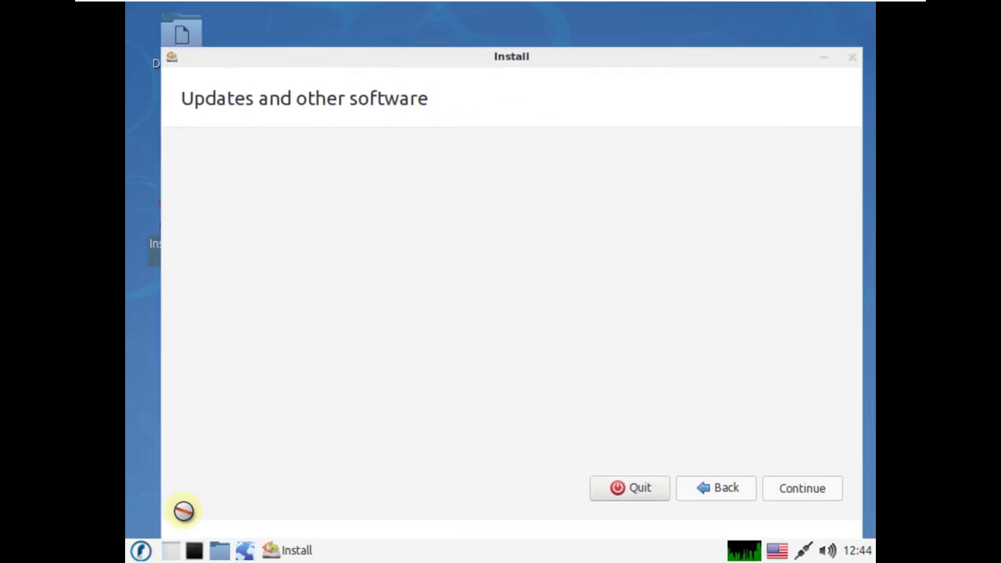
# Set the monitor resolution to 1360x768, keep the new setting and close the display settings.
pyautogui.click(141, 550)
pyautogui.moveTo(196, 455)
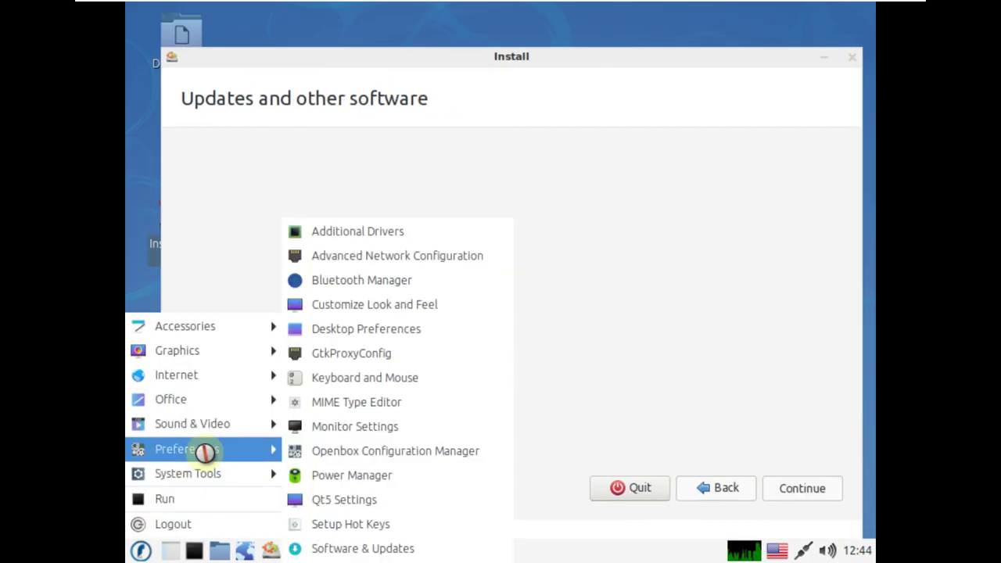
pyautogui.click(346, 427)
pyautogui.click(524, 282)
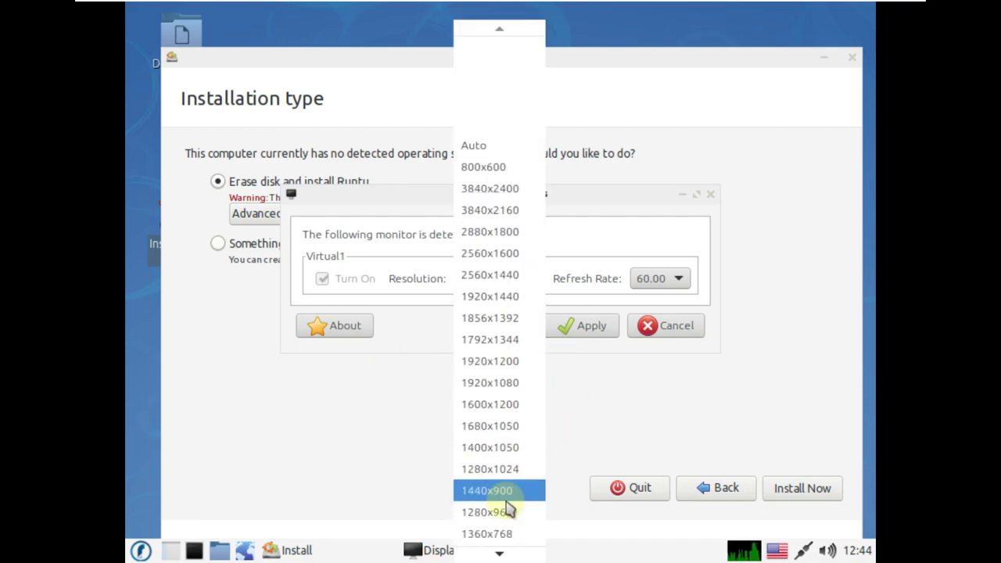
pyautogui.click(505, 532)
pyautogui.click(590, 332)
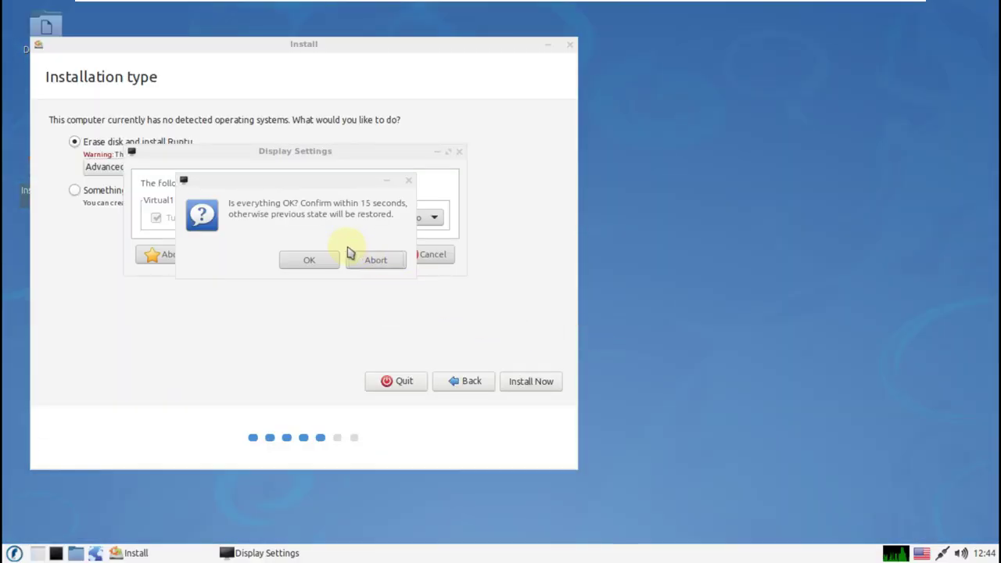
pyautogui.click(303, 261)
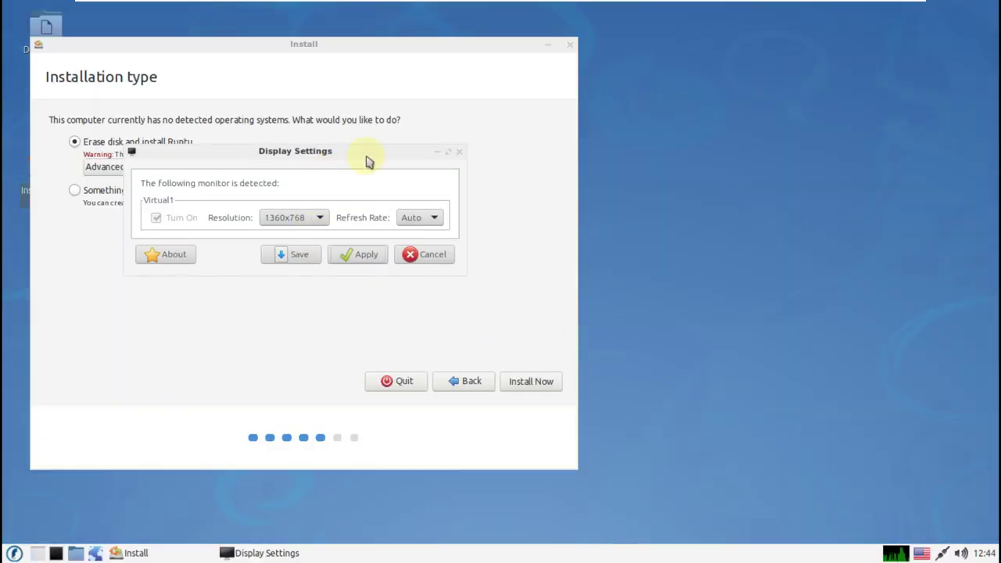
pyautogui.click(460, 152)
# Review the advanced features and the Something else option on the Installation type page, and quit the Runtu installer.
pyautogui.click(150, 168)
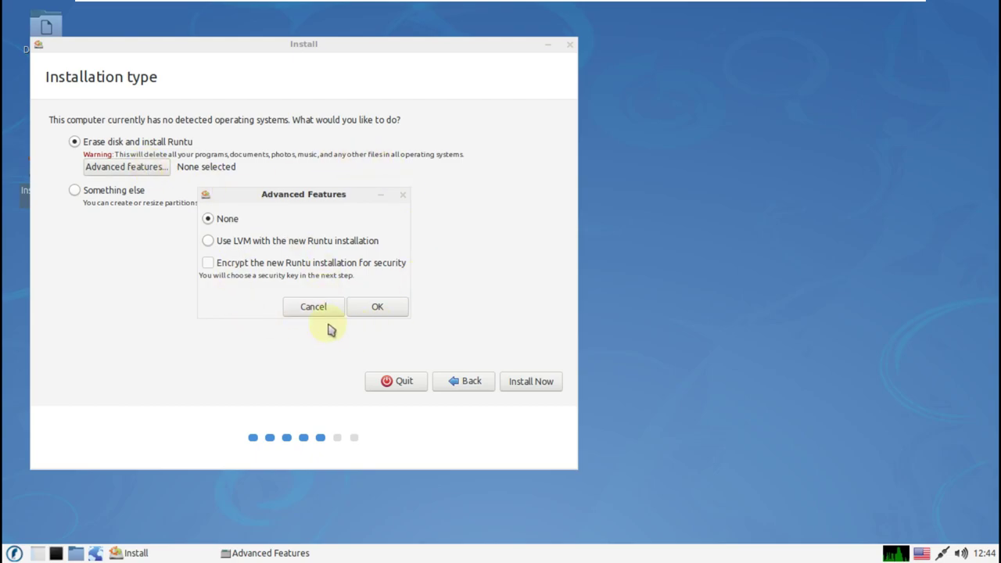
pyautogui.click(297, 309)
pyautogui.click(116, 194)
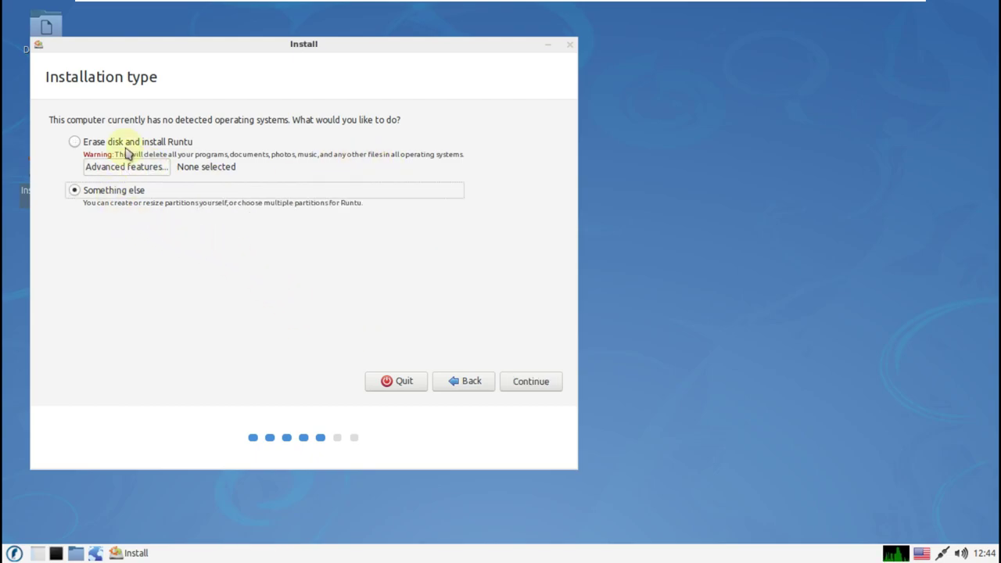
pyautogui.click(130, 144)
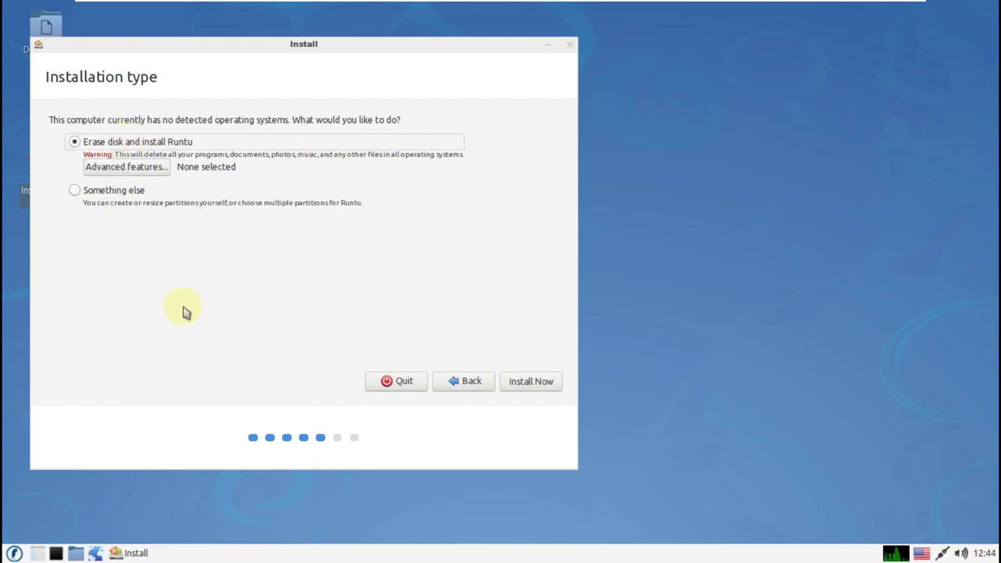
pyautogui.click(571, 47)
pyautogui.click(598, 313)
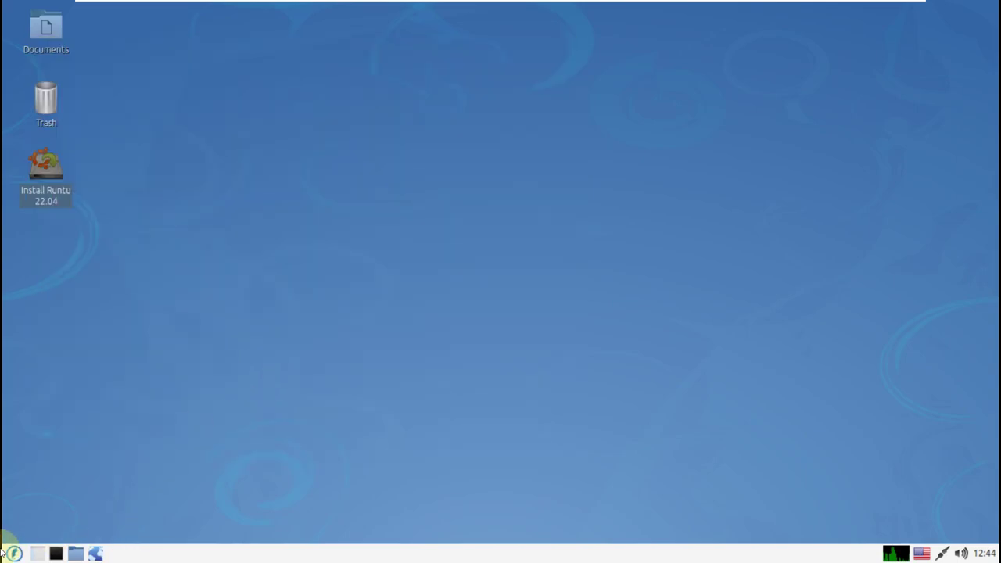
# Look through the installed application categories, launch LibreOffice Calc and dismiss its Tip of the Day.
pyautogui.click(14, 553)
pyautogui.moveTo(37, 384)
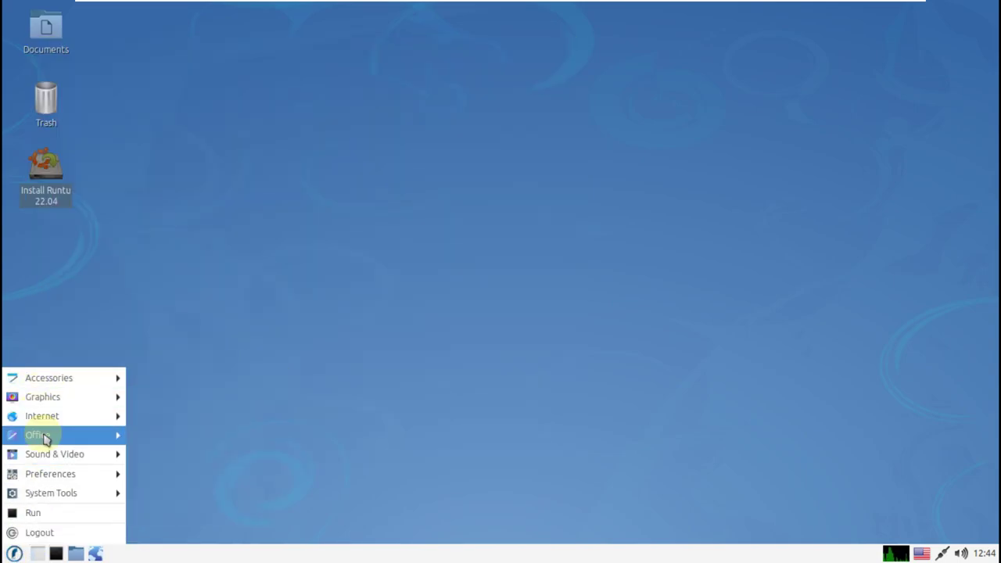
pyautogui.moveTo(47, 478)
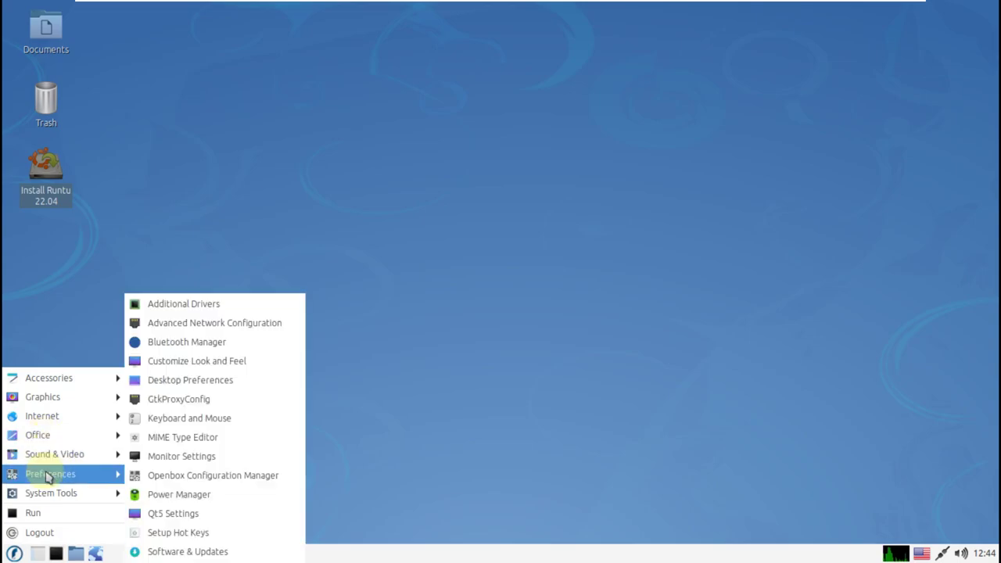
pyautogui.moveTo(53, 495)
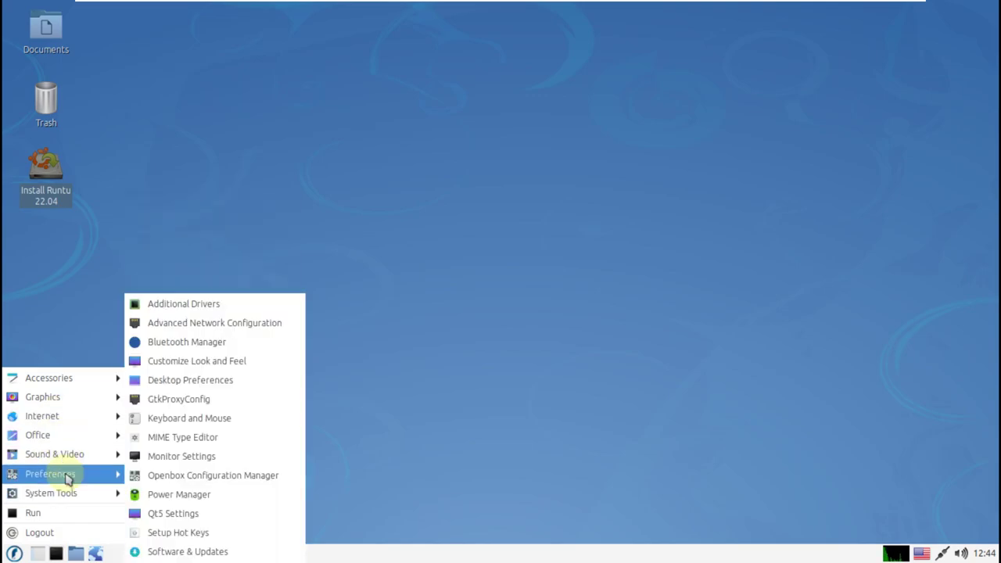
pyautogui.moveTo(55, 434)
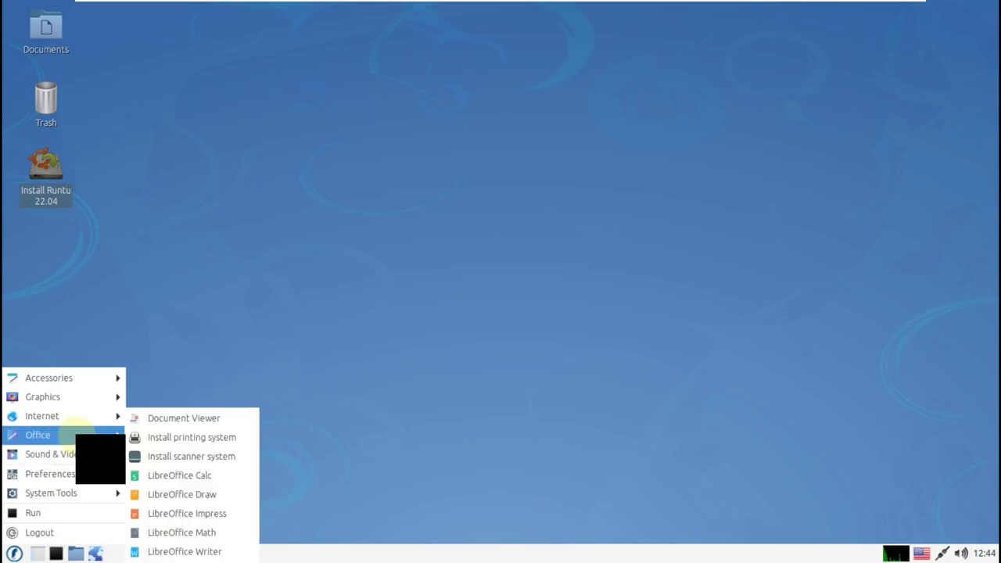
pyautogui.click(168, 476)
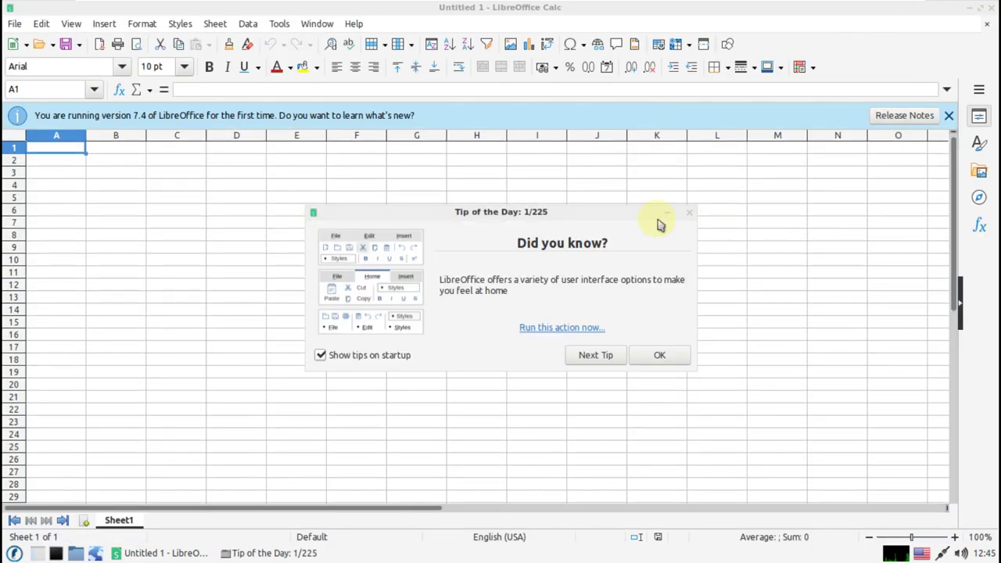
pyautogui.moveTo(688, 212); pyautogui.dragTo(693, 221)
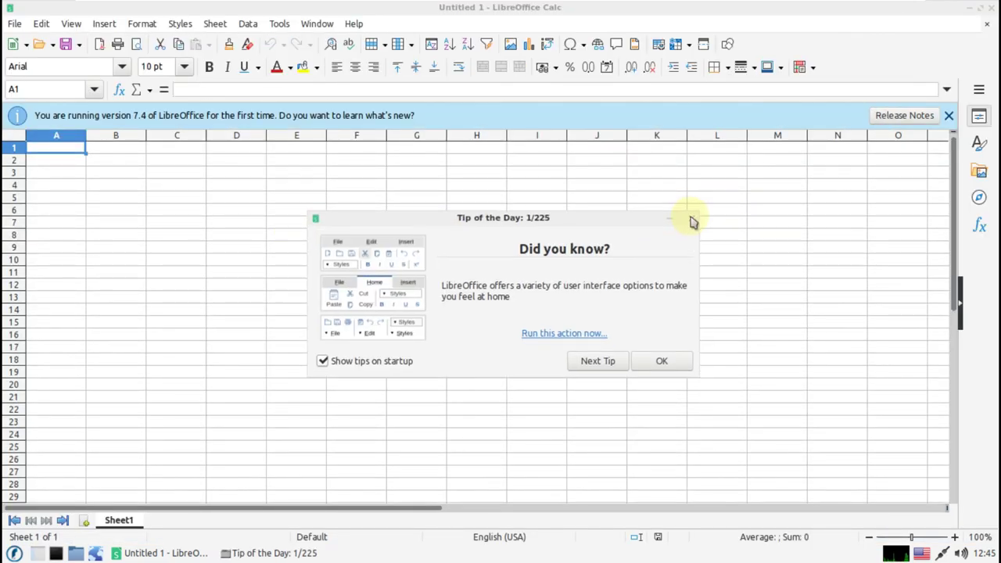
pyautogui.click(693, 221)
# View the LibreOffice version information and close Calc.
pyautogui.click(354, 24)
pyautogui.click(368, 240)
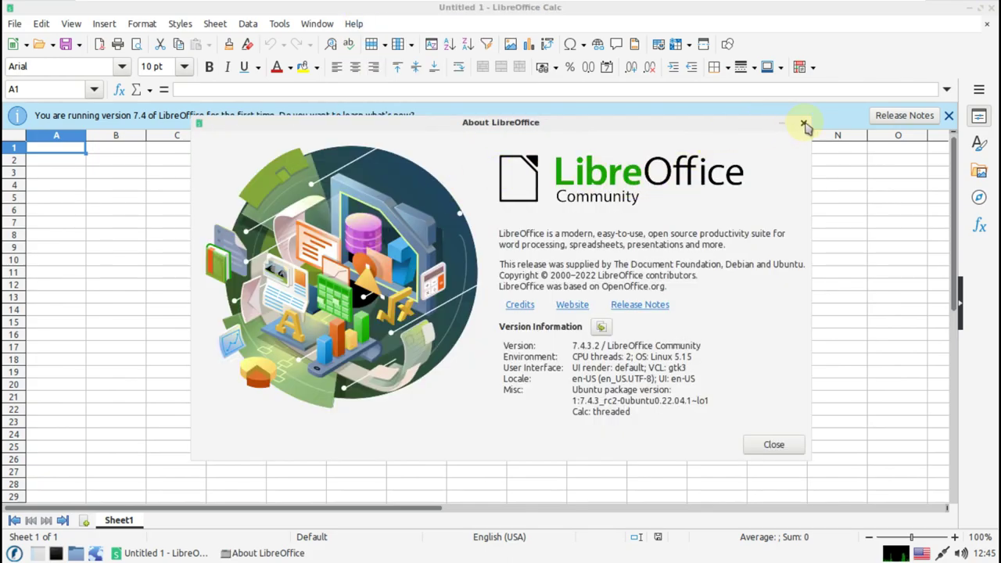
pyautogui.click(771, 445)
pyautogui.click(992, 8)
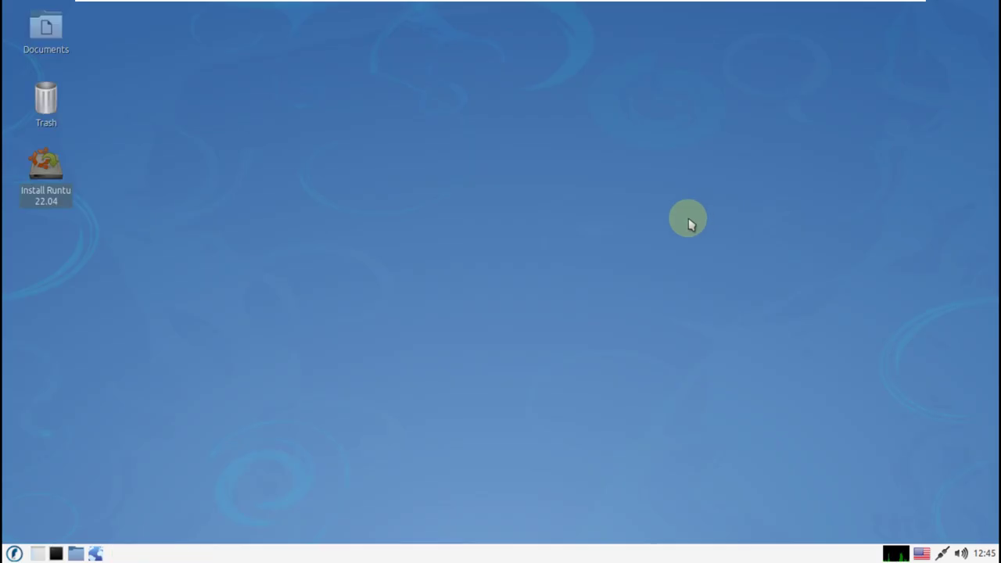
# Look through the graphics, internet, office and preferences application categories and open Customize Look and Feel.
pyautogui.click(14, 553)
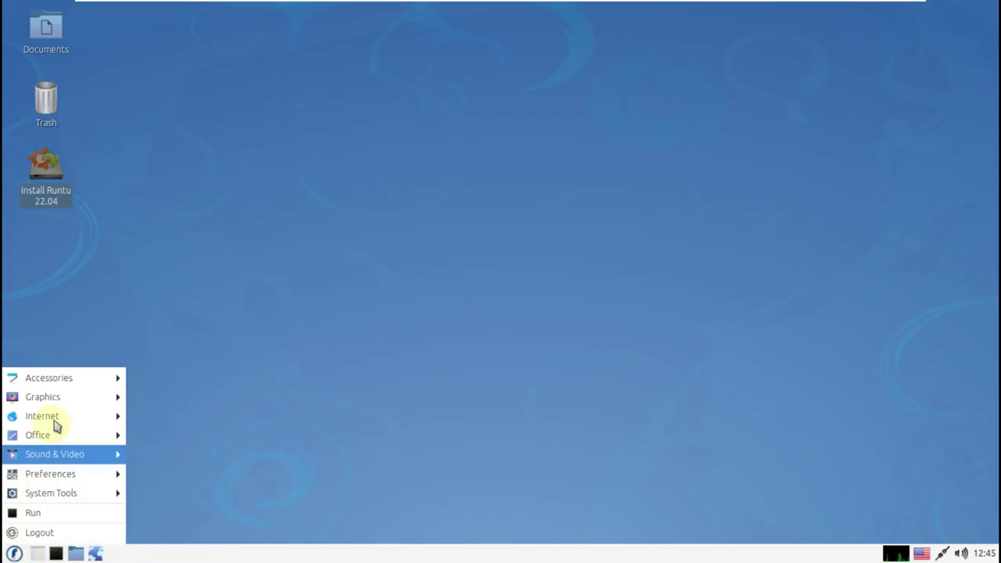
pyautogui.moveTo(58, 401)
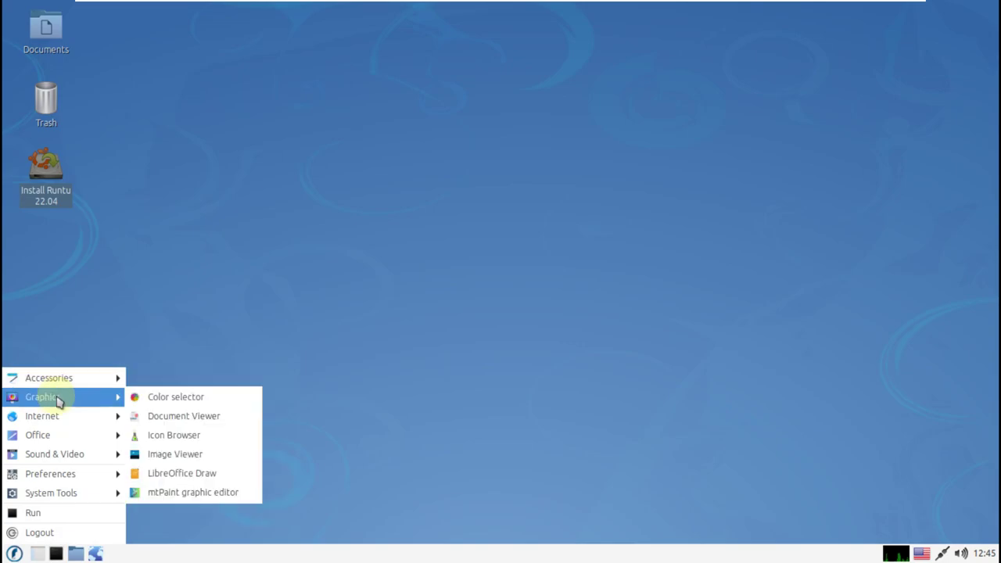
pyautogui.moveTo(57, 418)
pyautogui.moveTo(59, 437)
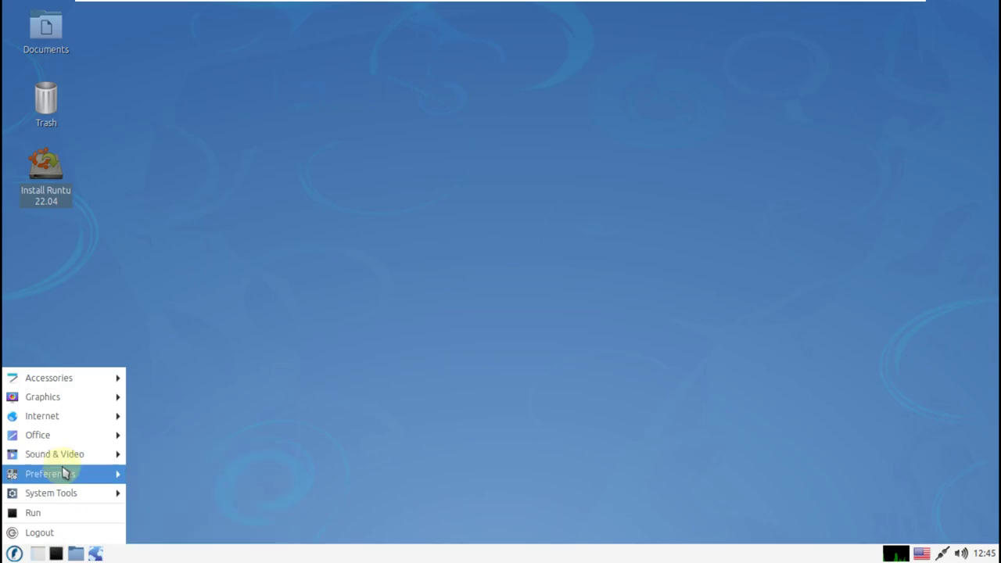
pyautogui.moveTo(66, 477)
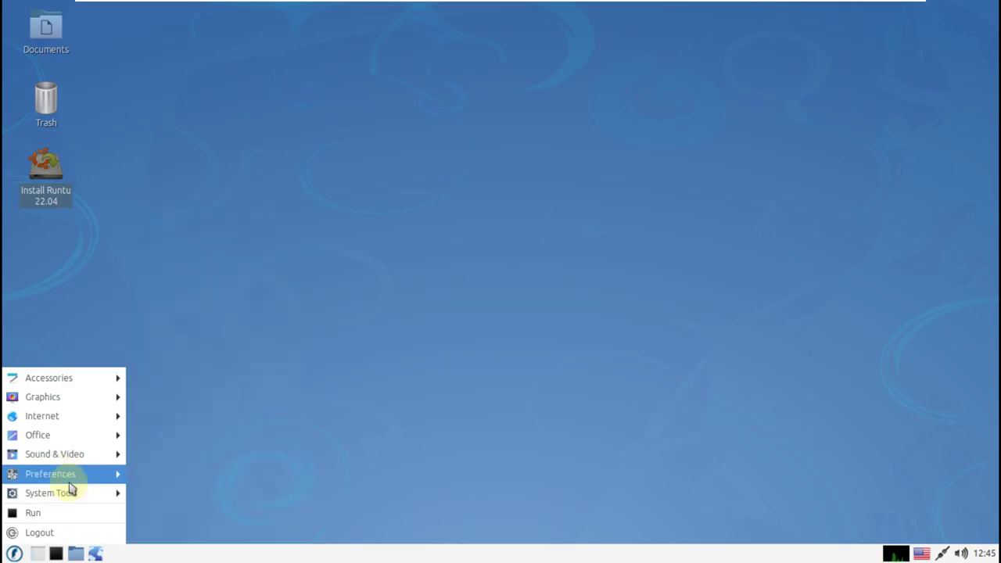
pyautogui.click(194, 367)
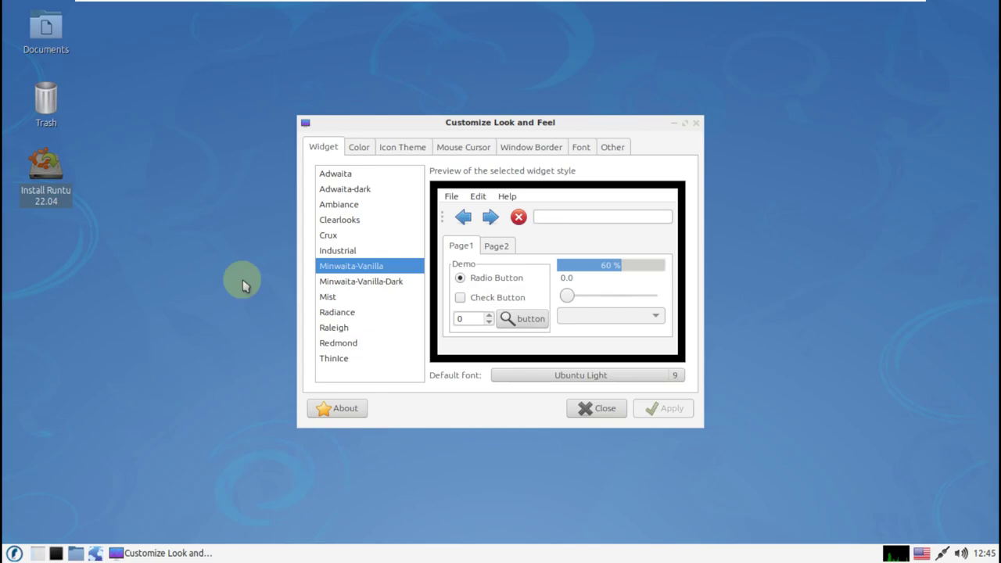
# Review the color, icon theme, mouse cursor, window border, font and other appearance settings, and close Customize Look and Feel.
pyautogui.click(361, 149)
pyautogui.click(387, 149)
pyautogui.click(463, 148)
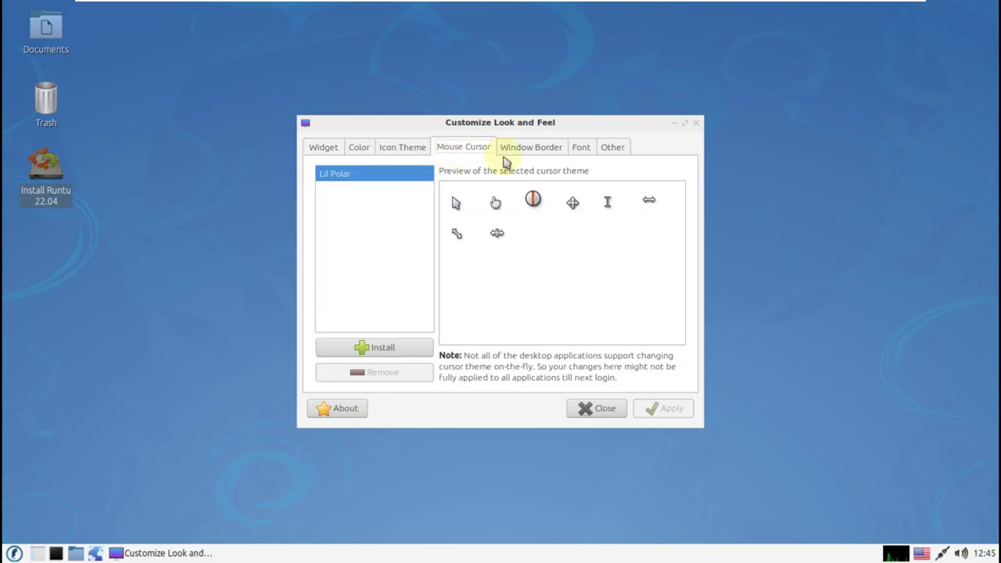
pyautogui.click(528, 150)
pyautogui.click(582, 148)
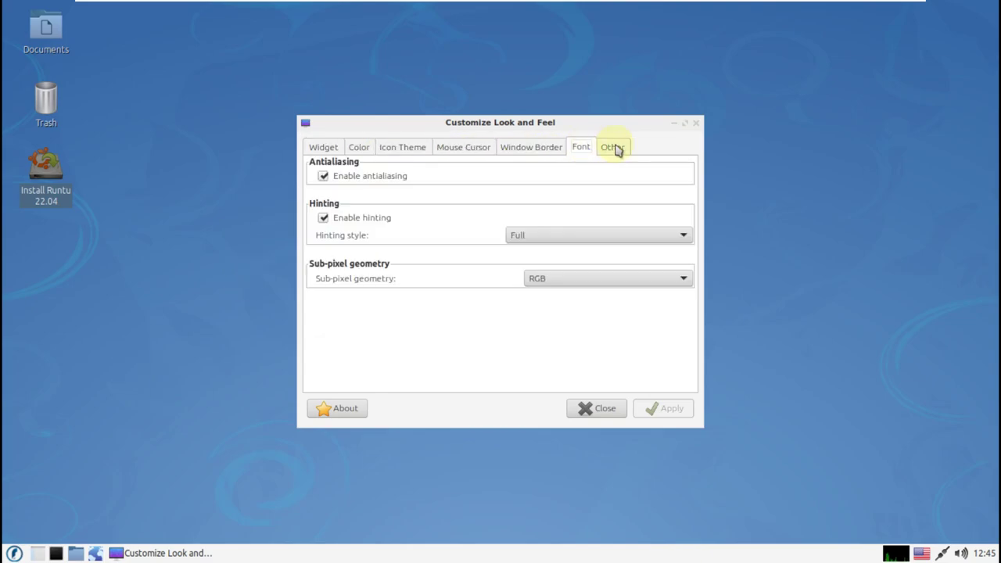
pyautogui.click(614, 147)
pyautogui.click(594, 408)
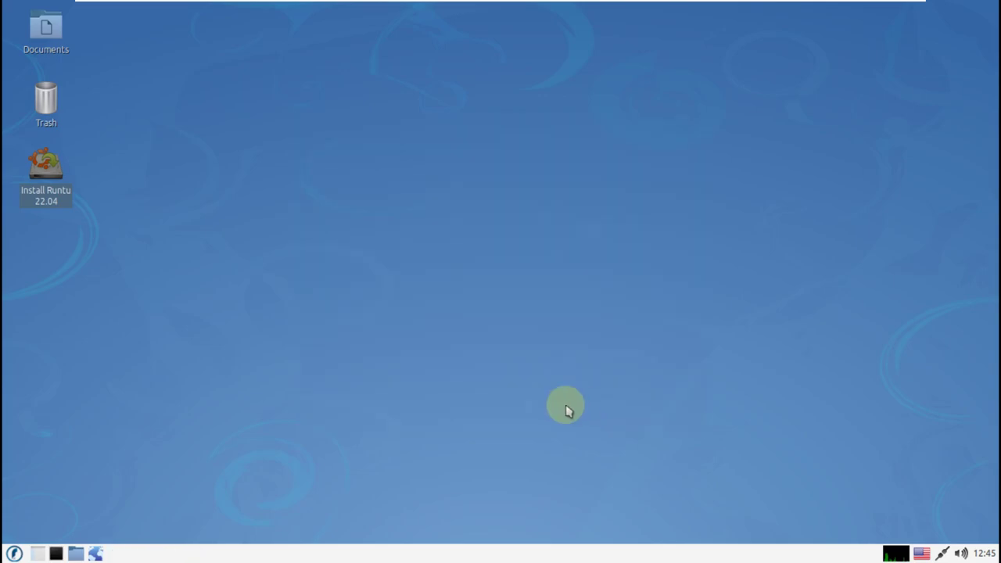
# Open Task Manager from the system tools, check CPU and memory usage in the maximized window, and close it.
pyautogui.click(14, 553)
pyautogui.moveTo(66, 497)
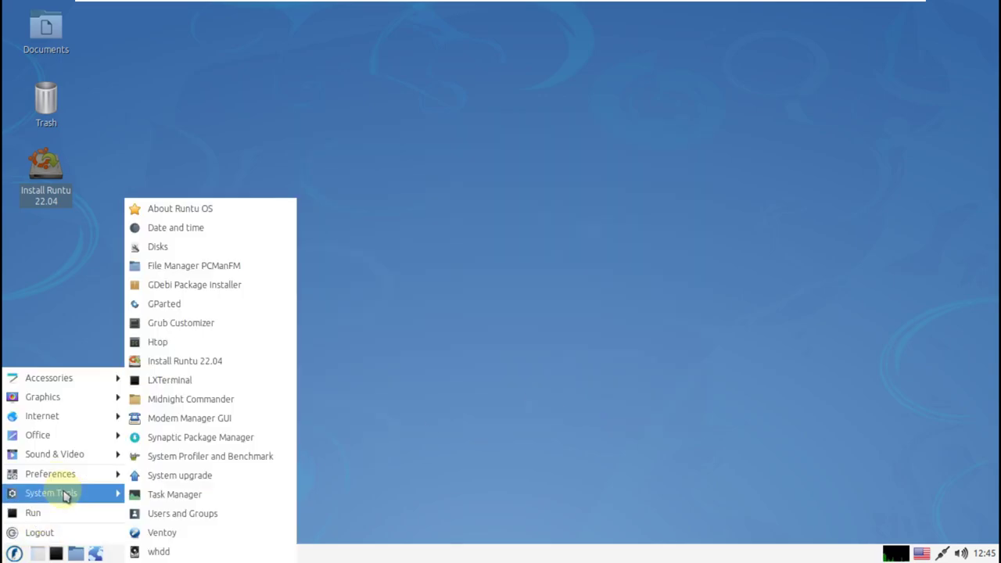
pyautogui.click(145, 494)
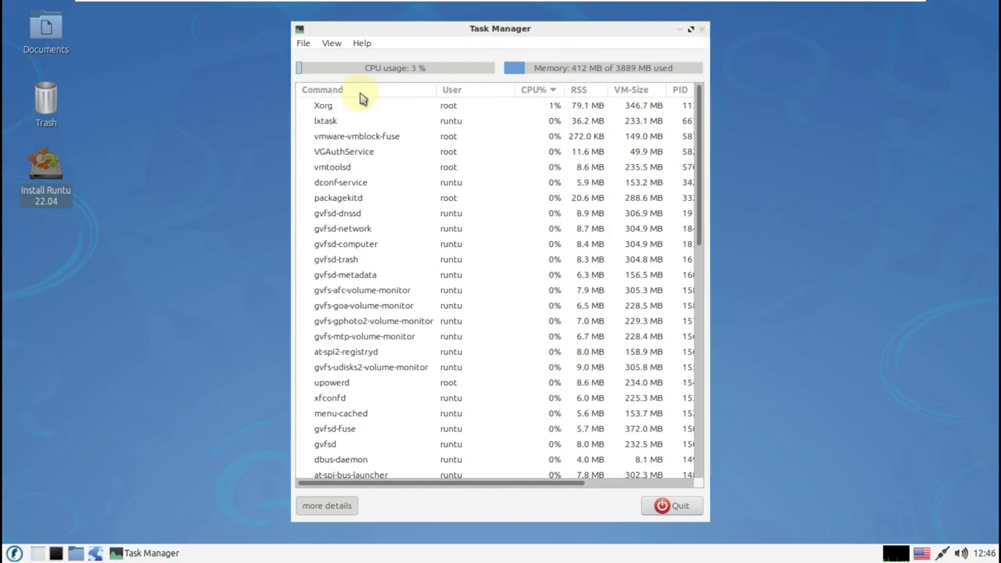
pyautogui.click(692, 29)
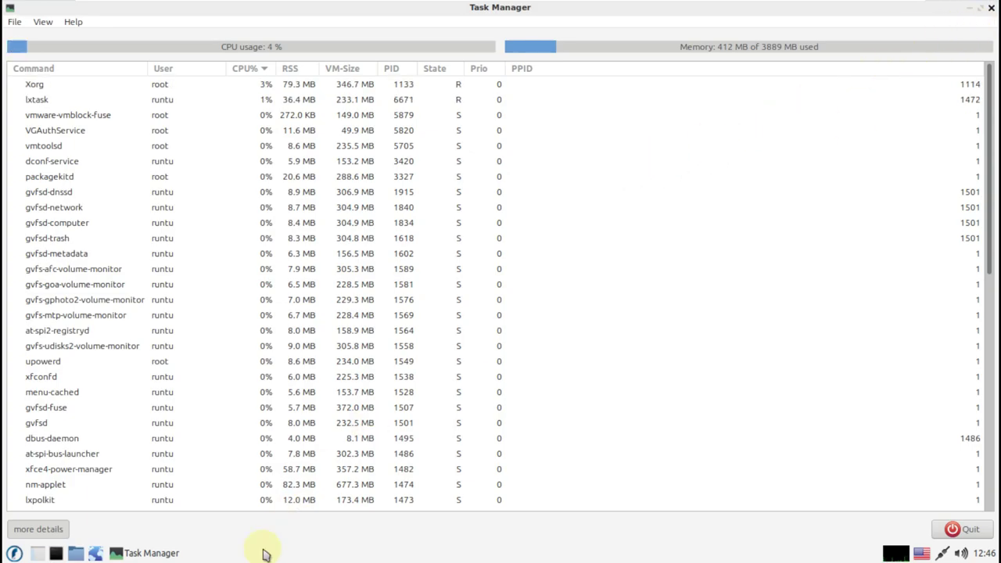
pyautogui.hotkey('alt', 'F4')
# Show the additional options in the System logout dialog and shut down the live session.
pyautogui.click(9, 554)
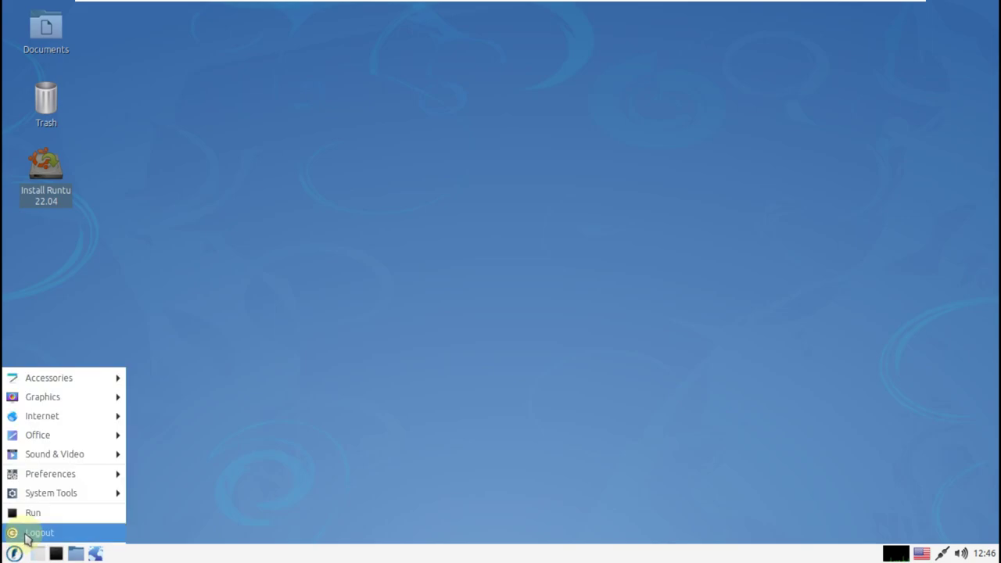
pyautogui.click(22, 530)
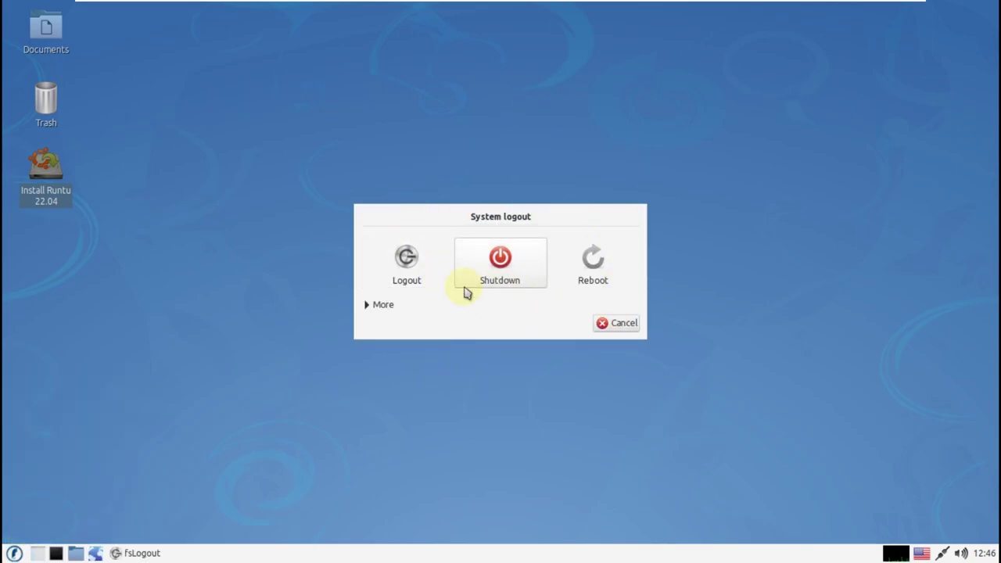
pyautogui.click(384, 305)
pyautogui.click(497, 253)
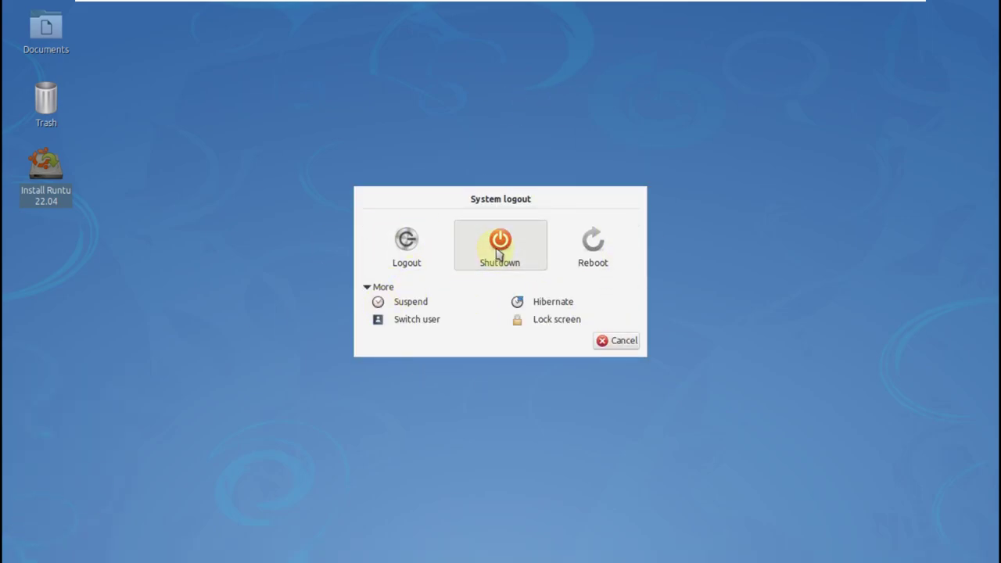